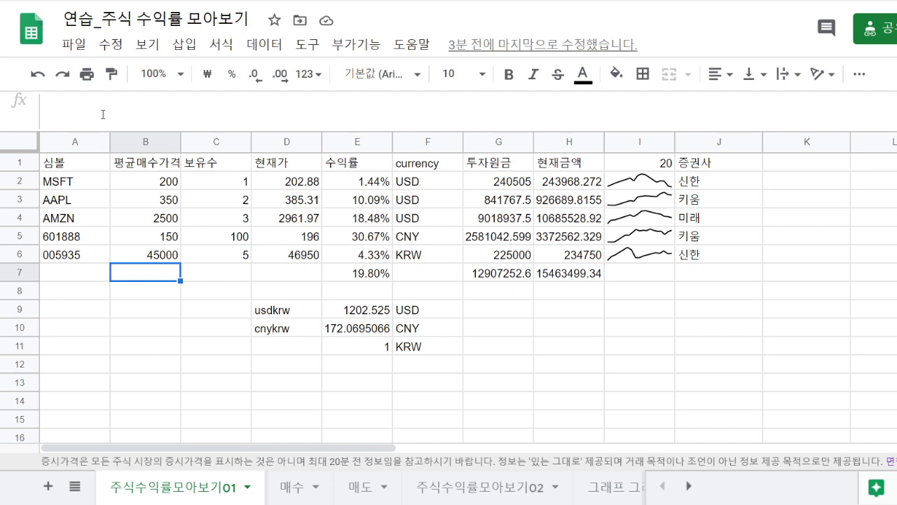
Step: Review the symbol, average purchase price and holdings columns (A1:C6) on the 주식수익률모아보기01 sheet
{"action": "left_click", "coordinate": [87, 168]}
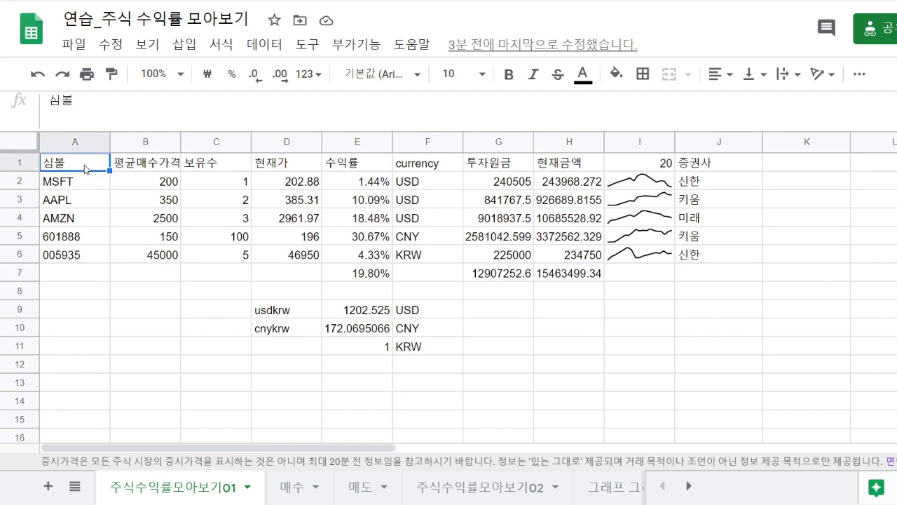
{"action": "left_click", "coordinate": [127, 167]}
{"action": "left_click", "coordinate": [199, 169]}
{"action": "left_click_drag", "start_coordinate": [89, 167], "coordinate": [215, 265]}
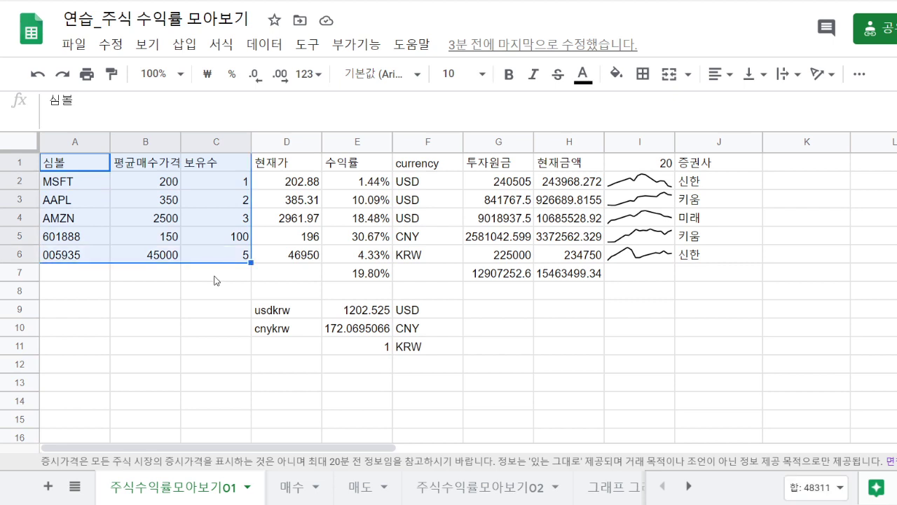
{"action": "left_click", "coordinate": [217, 276]}
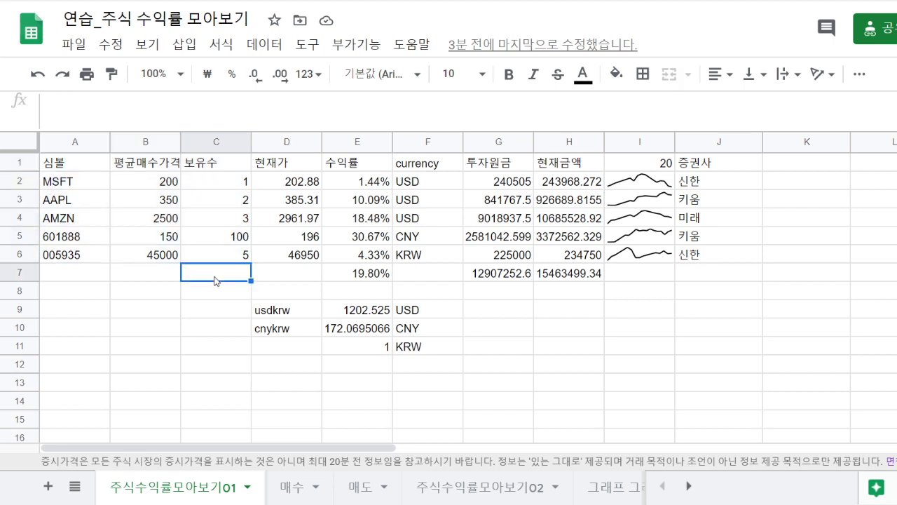
{"action": "left_click_drag", "start_coordinate": [151, 166], "coordinate": [221, 256]}
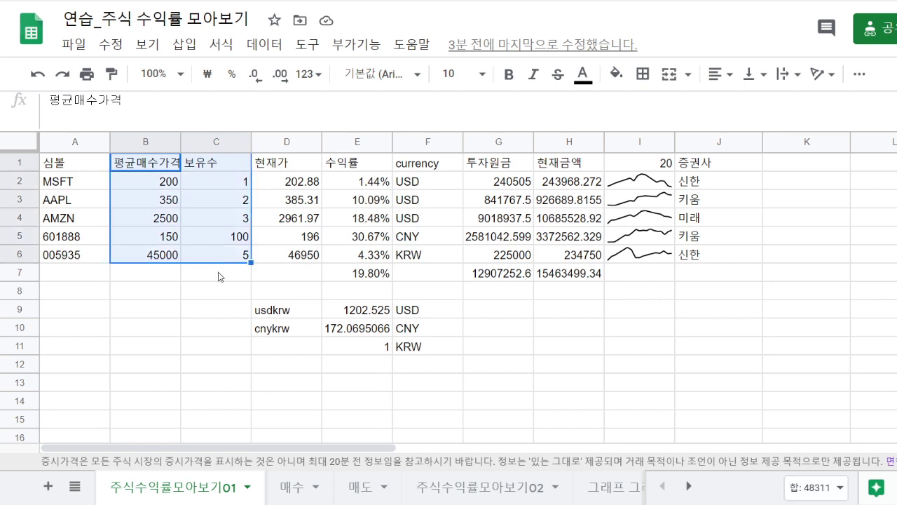
{"action": "left_click", "coordinate": [220, 275]}
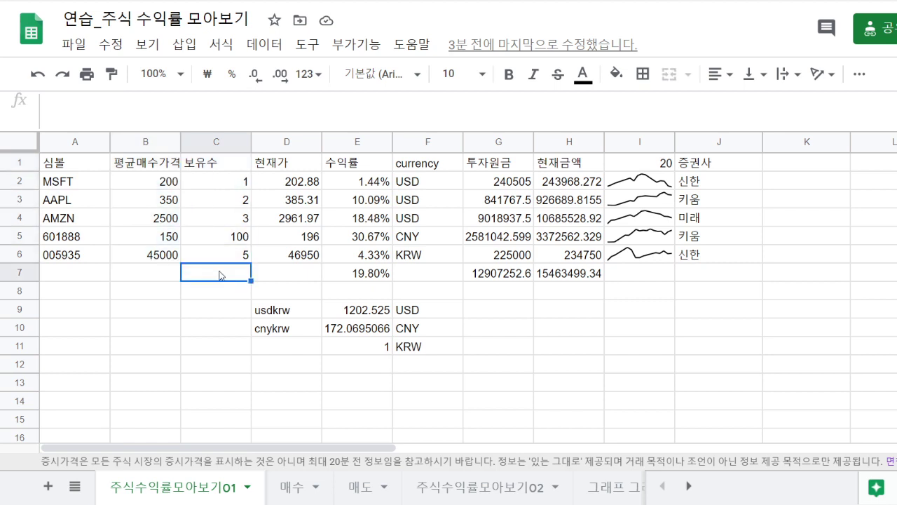
Step: Examine the 매수 sheet's column headers and its first MSFT purchase row, including the purchase amount formula in E2
{"action": "left_click", "coordinate": [284, 487]}
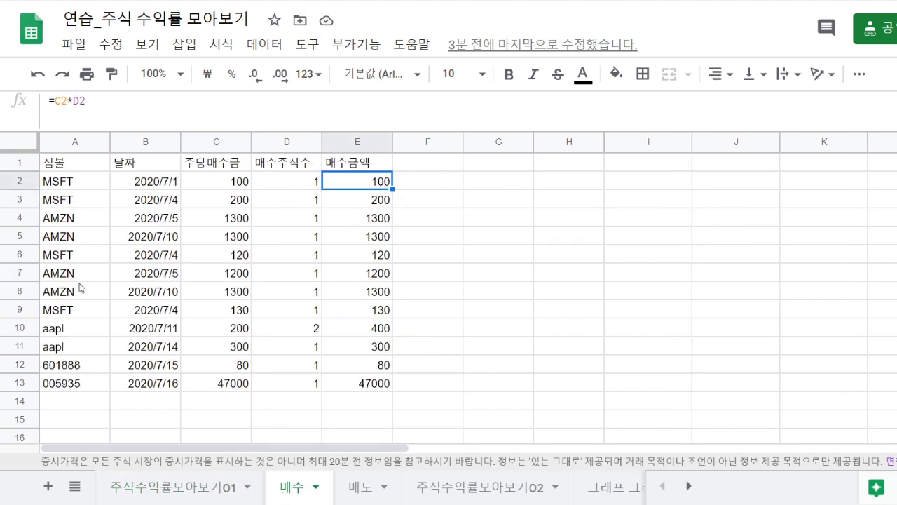
{"action": "left_click", "coordinate": [73, 164]}
{"action": "left_click", "coordinate": [134, 167]}
{"action": "left_click", "coordinate": [239, 166]}
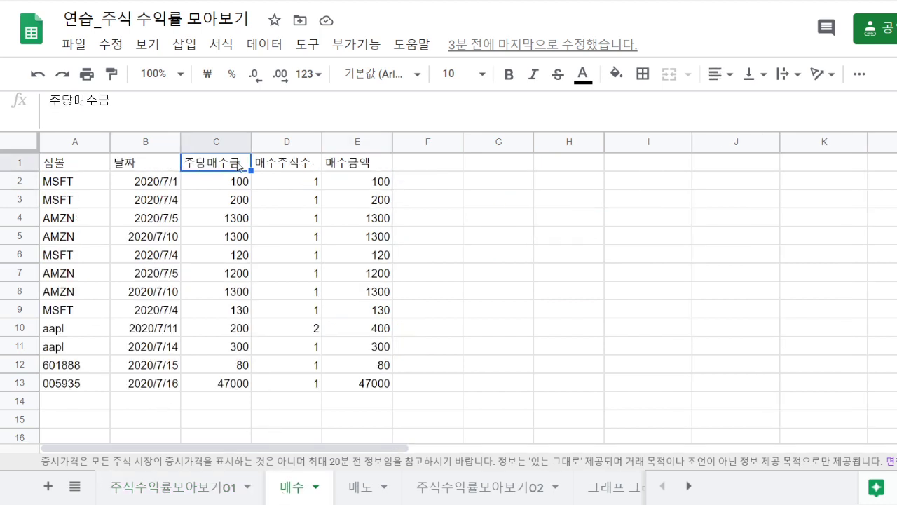
{"action": "left_click", "coordinate": [287, 167]}
{"action": "left_click", "coordinate": [373, 168]}
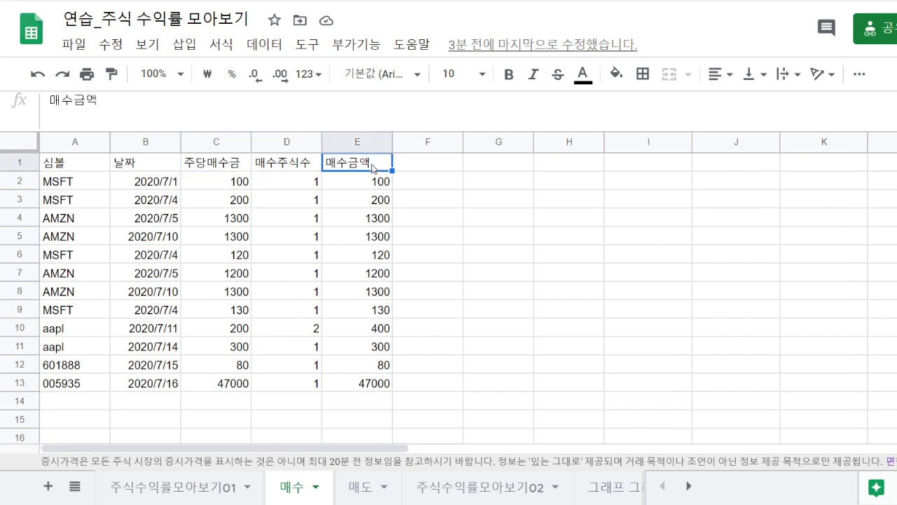
{"action": "left_click", "coordinate": [417, 182]}
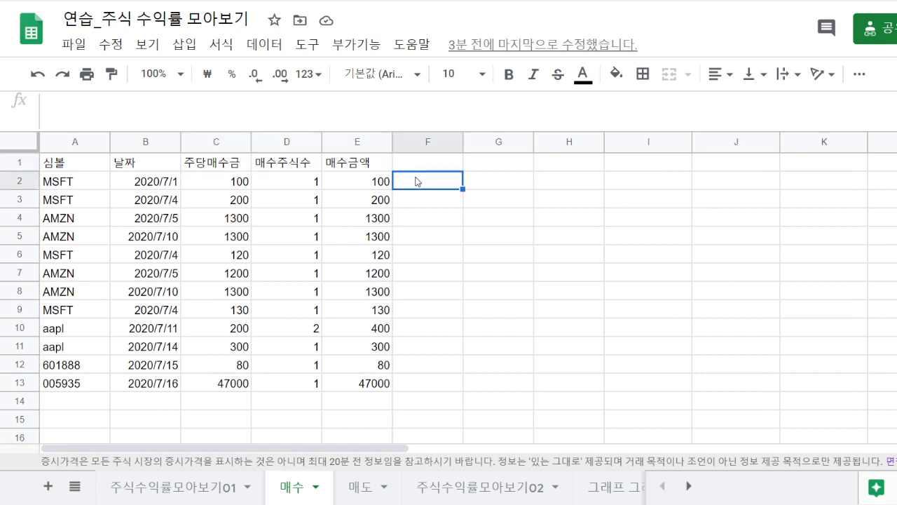
{"action": "left_click", "coordinate": [68, 184]}
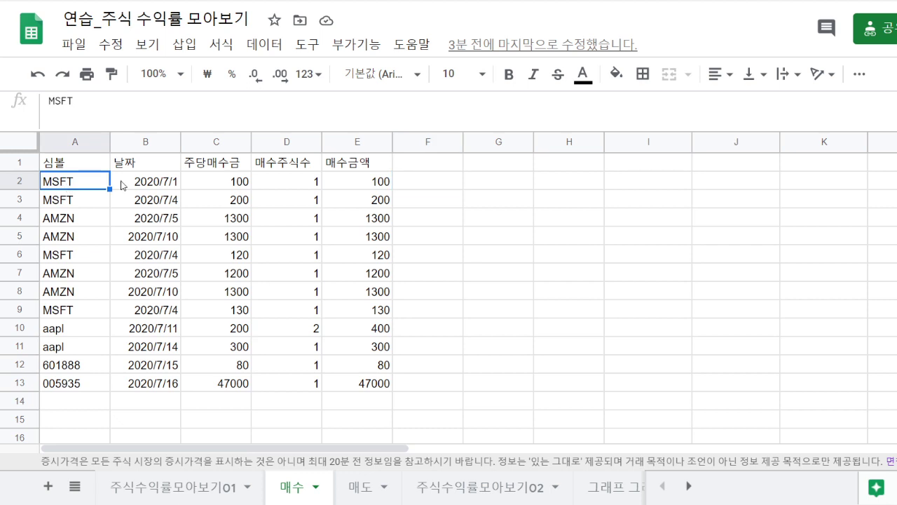
{"action": "left_click", "coordinate": [123, 183]}
{"action": "left_click", "coordinate": [203, 185]}
{"action": "left_click", "coordinate": [278, 187]}
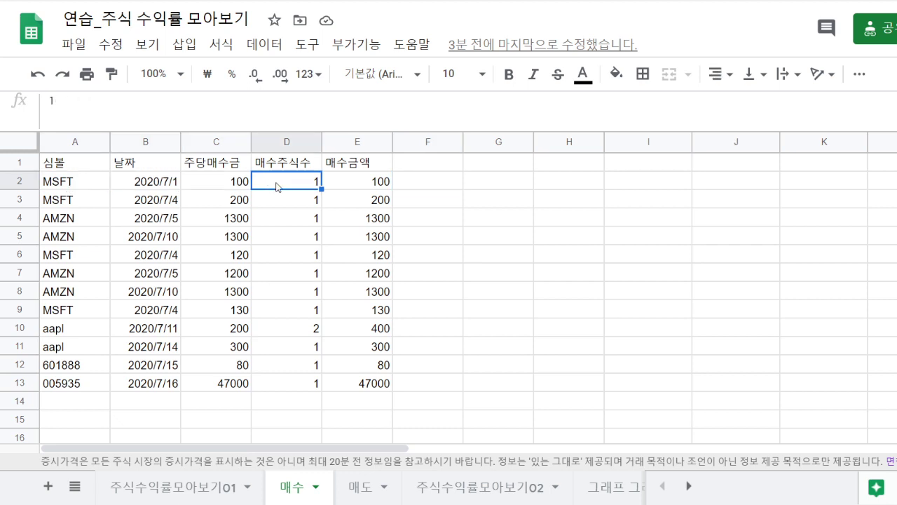
{"action": "left_click", "coordinate": [352, 183]}
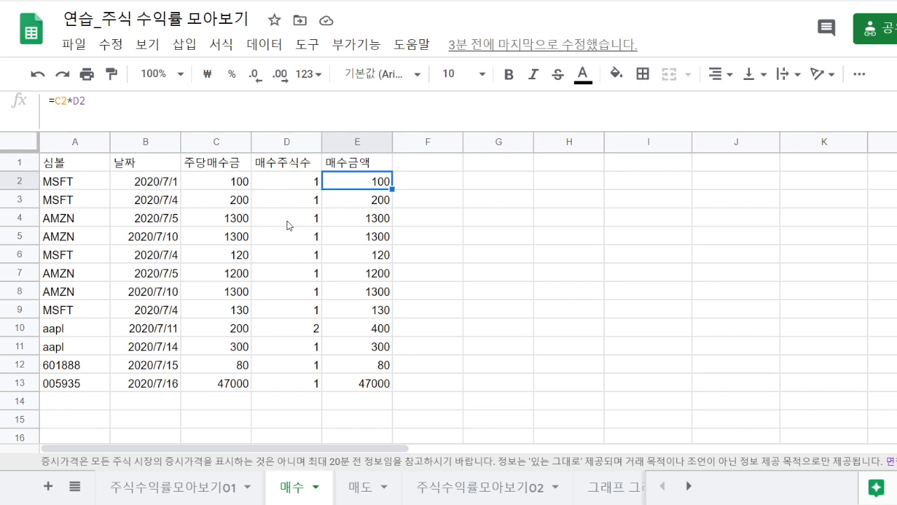
Step: Examine the 매도 sheet's first MSFT sale row and the headers for the prior-day average purchase amount and profit/loss
{"action": "left_click", "coordinate": [361, 494]}
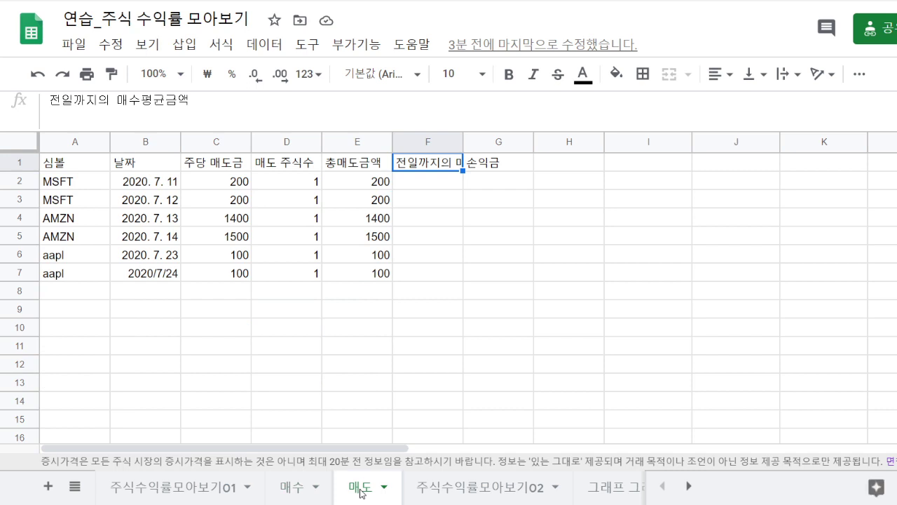
{"action": "left_click", "coordinate": [70, 185]}
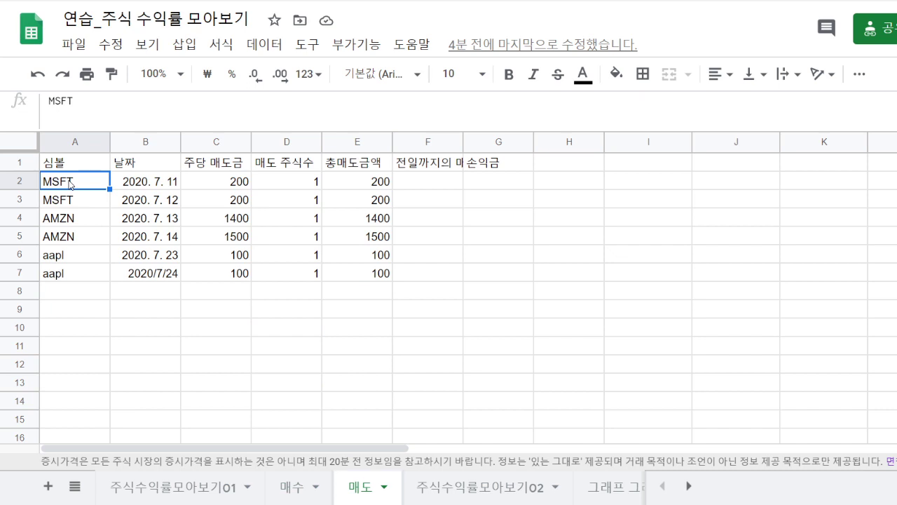
{"action": "left_click", "coordinate": [149, 182]}
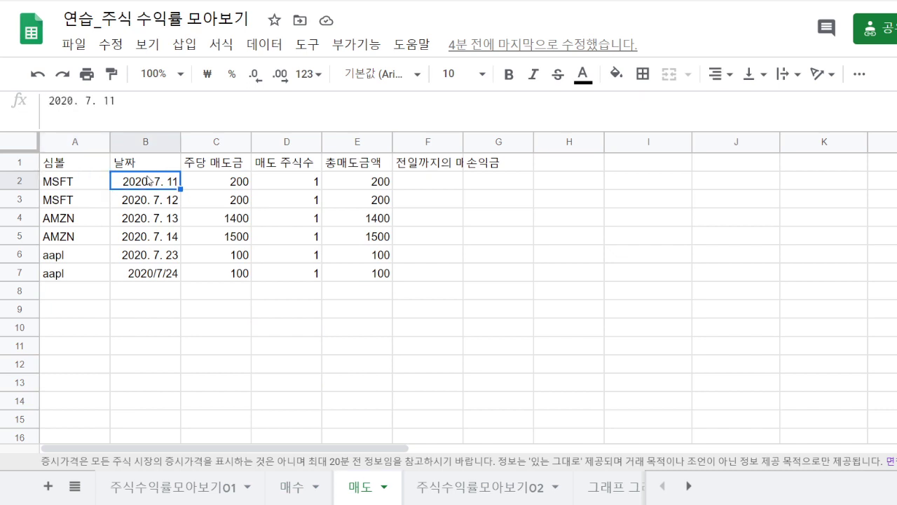
{"action": "left_click", "coordinate": [223, 185]}
{"action": "left_click", "coordinate": [295, 185]}
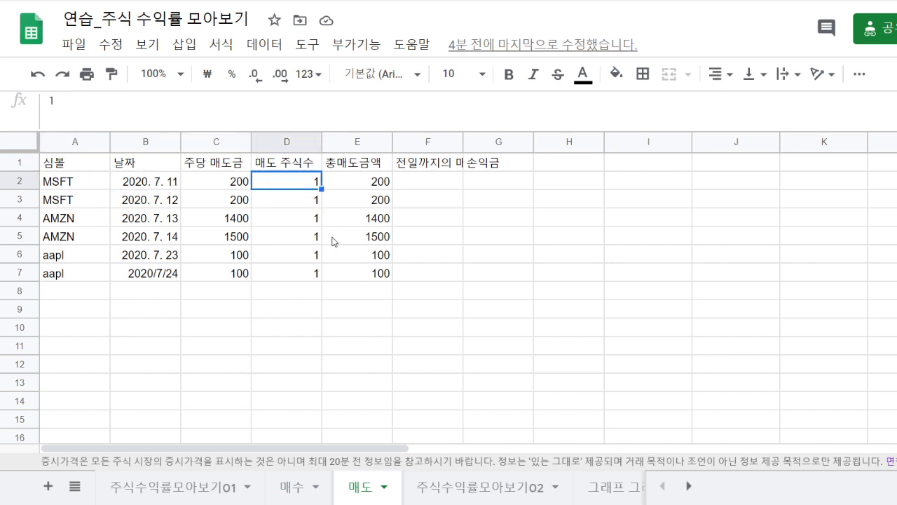
{"action": "left_click", "coordinate": [359, 181]}
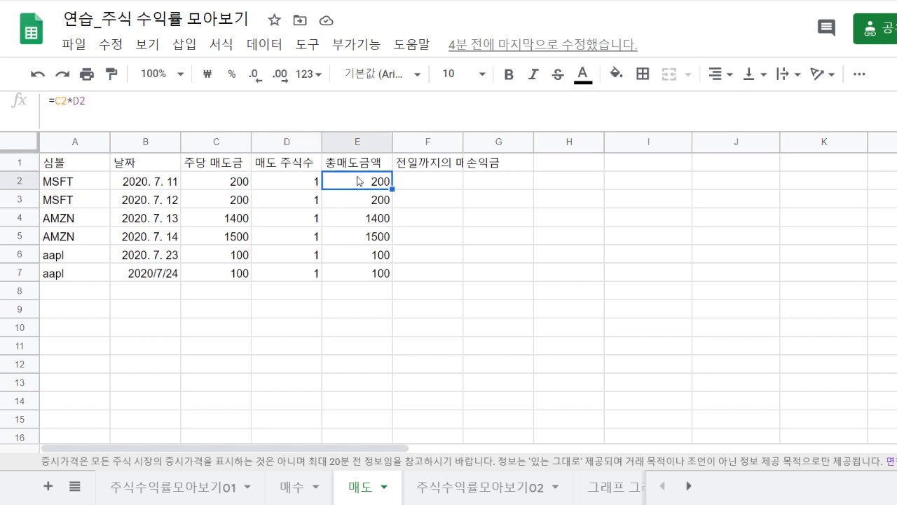
{"action": "left_click", "coordinate": [420, 184]}
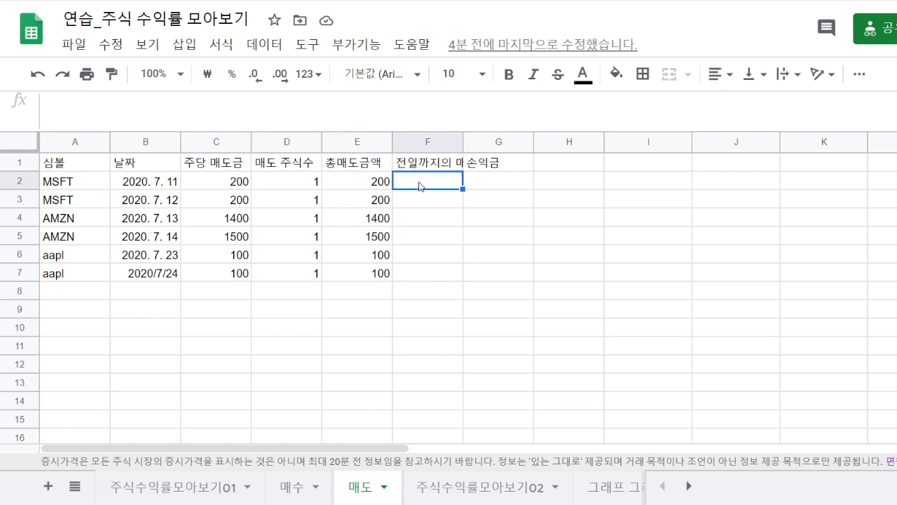
{"action": "left_click", "coordinate": [492, 188]}
{"action": "left_click", "coordinate": [429, 166]}
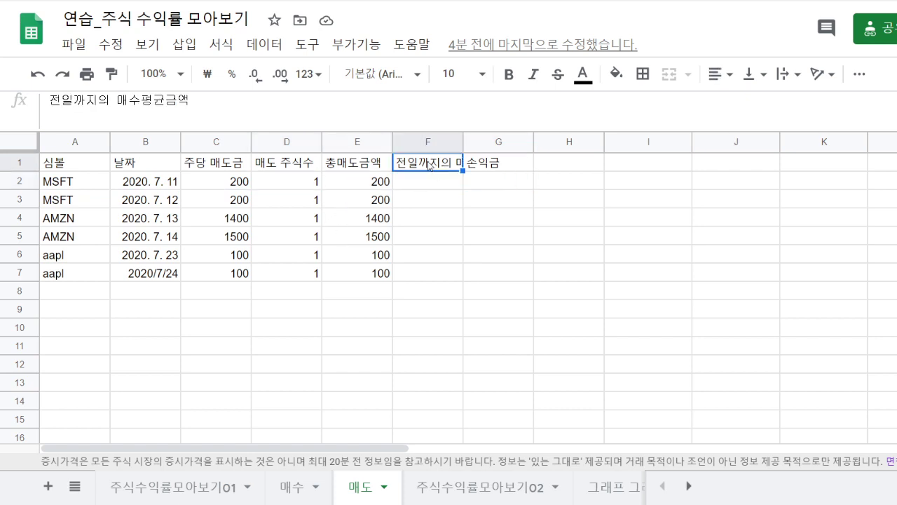
{"action": "left_click", "coordinate": [483, 165]}
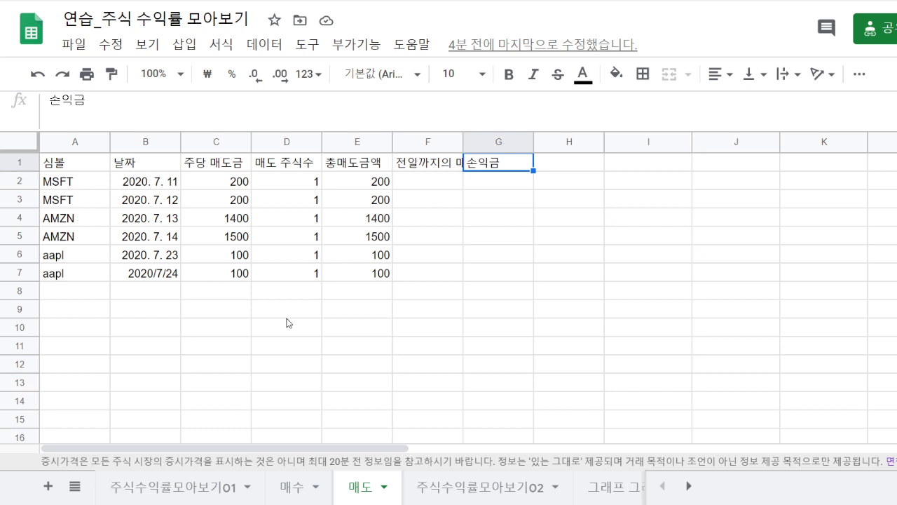
Step: Duplicate the 주식수익률모아보기01 sheet and open the copy
{"action": "left_click", "coordinate": [247, 494]}
{"action": "left_click", "coordinate": [246, 488]}
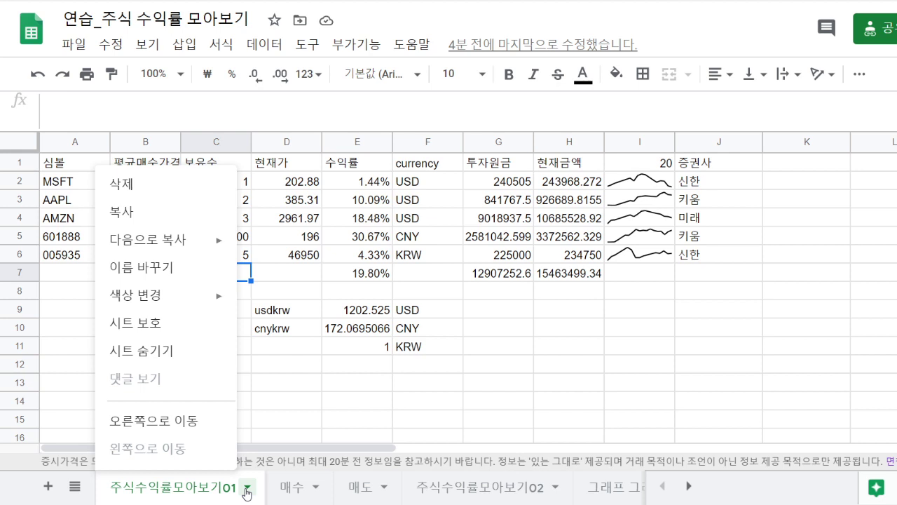
{"action": "left_click", "coordinate": [151, 217]}
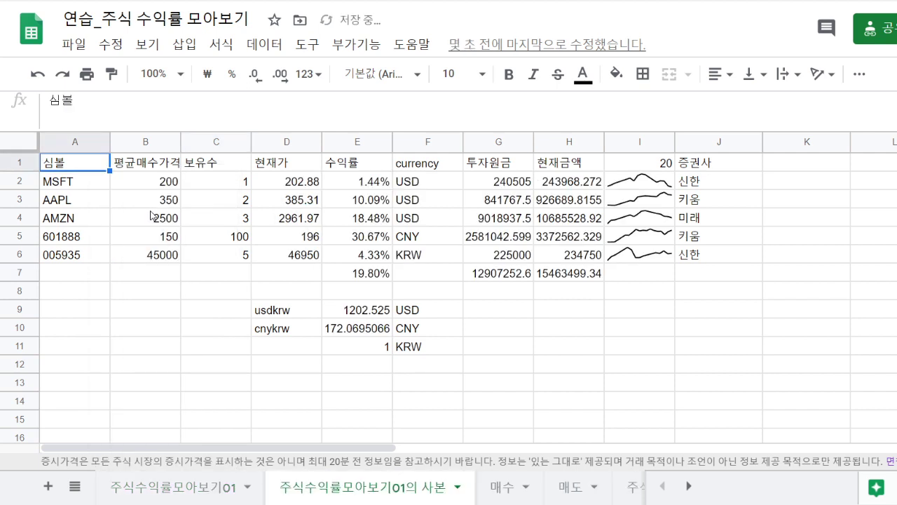
{"action": "left_click", "coordinate": [179, 486]}
{"action": "left_click", "coordinate": [330, 495]}
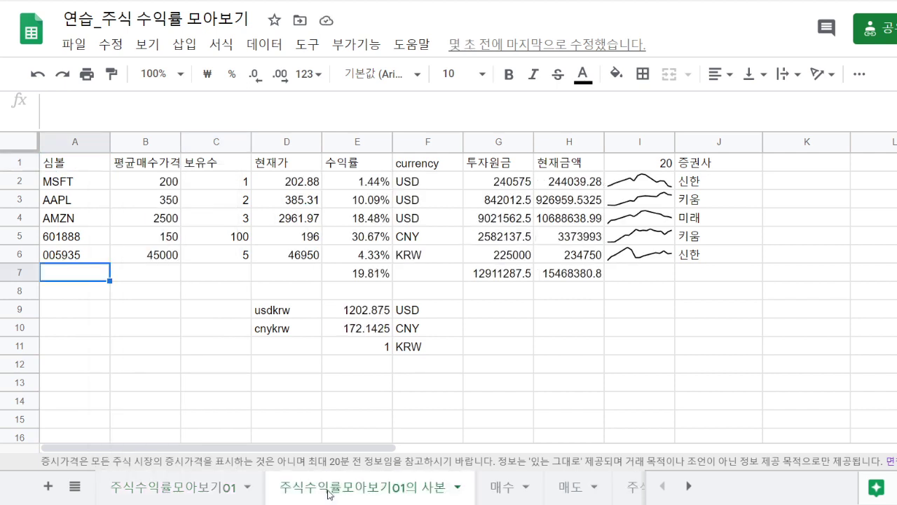
Step: Rename the copied sheet 주식수익률모아보기02 and clear its average purchase prices and holdings in B2:C6
{"action": "right_click", "coordinate": [413, 495]}
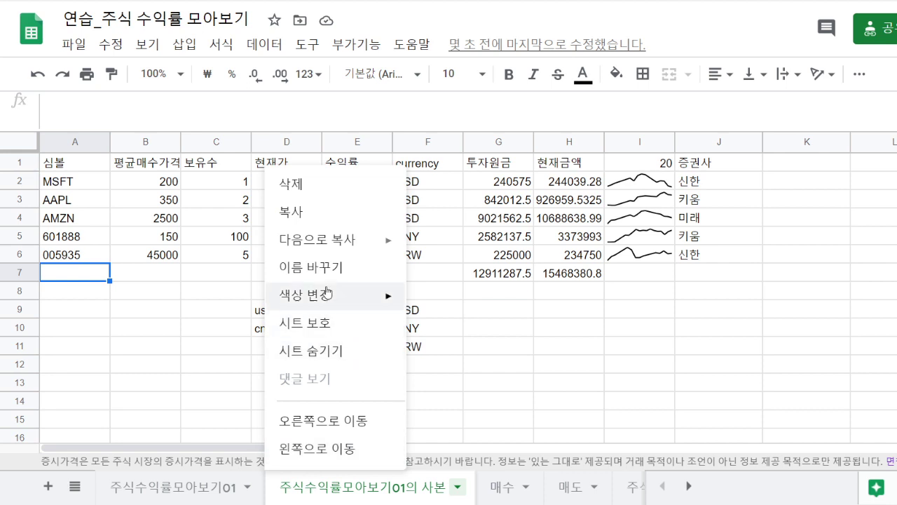
{"action": "left_click", "coordinate": [381, 213]}
{"action": "left_click_drag", "start_coordinate": [401, 495], "coordinate": [448, 497]}
{"action": "type", "text": "2"}
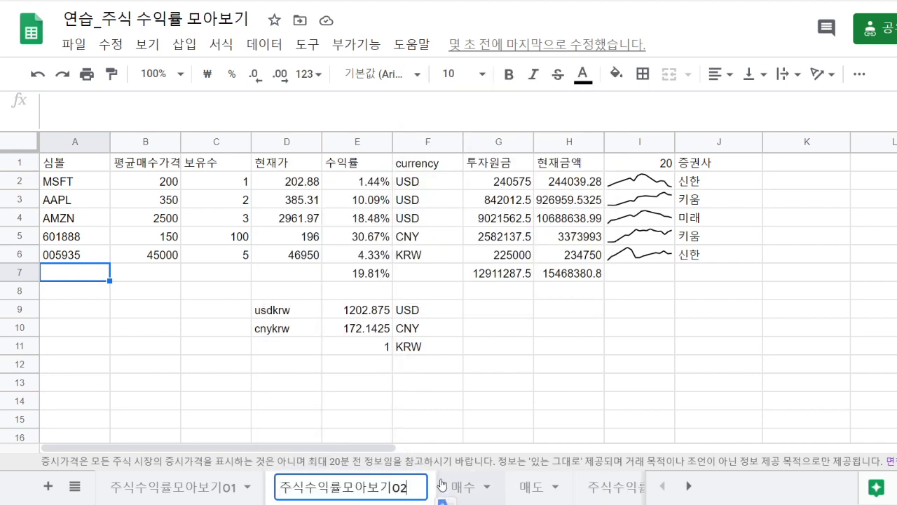
{"action": "left_click_drag", "start_coordinate": [172, 184], "coordinate": [242, 255]}
{"action": "key", "text": "Delete"}
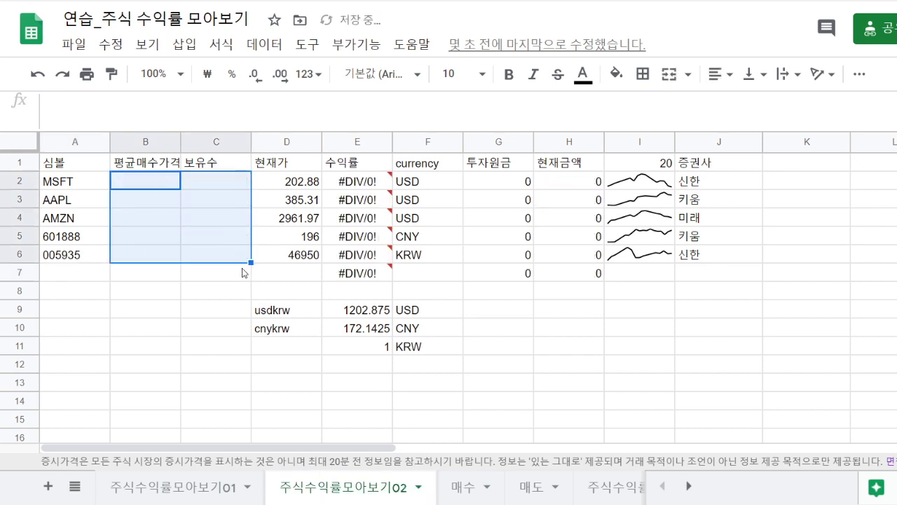
Step: Wrap the MSFT return formula in E2 with IFERROR as =iferror(D2/B2-1,"error")
{"action": "left_click", "coordinate": [375, 187]}
{"action": "left_click", "coordinate": [54, 101]}
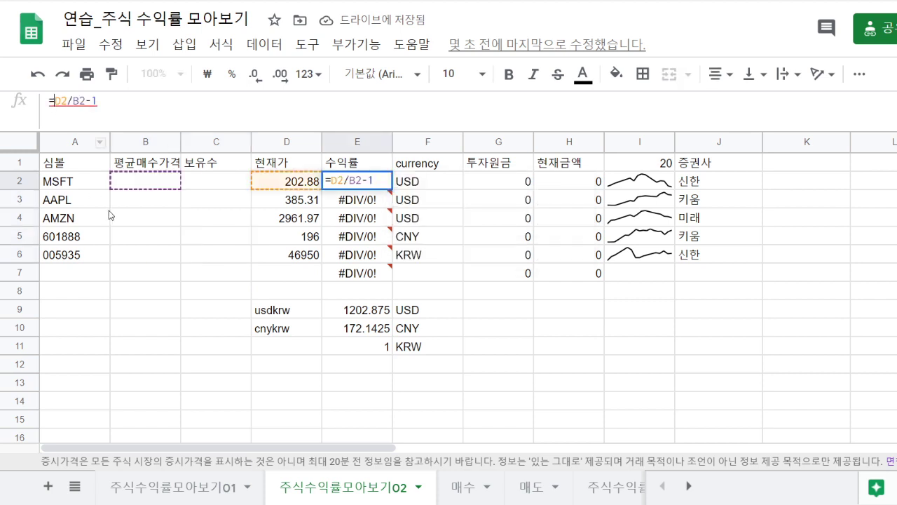
{"action": "type", "text": "iferror("}
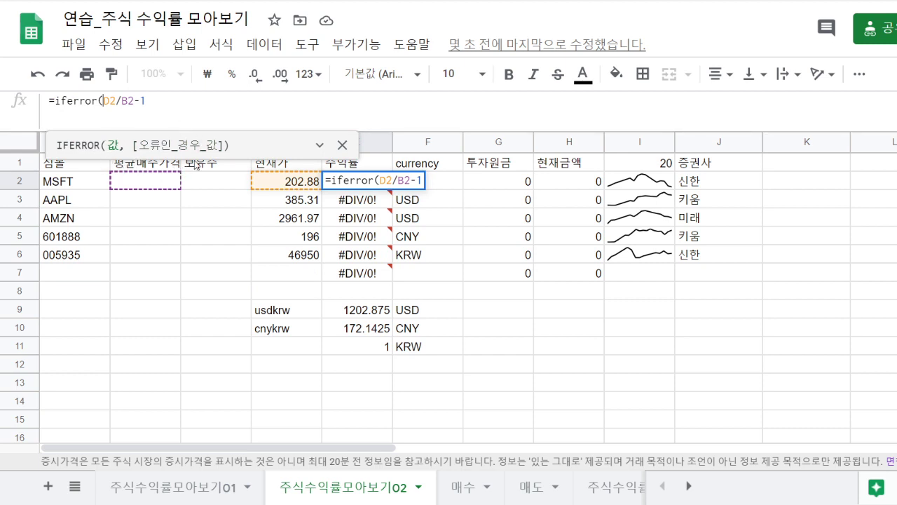
{"action": "left_click", "coordinate": [172, 95]}
{"action": "type", "text": ",("}
{"action": "key", "text": "BackSpace"}
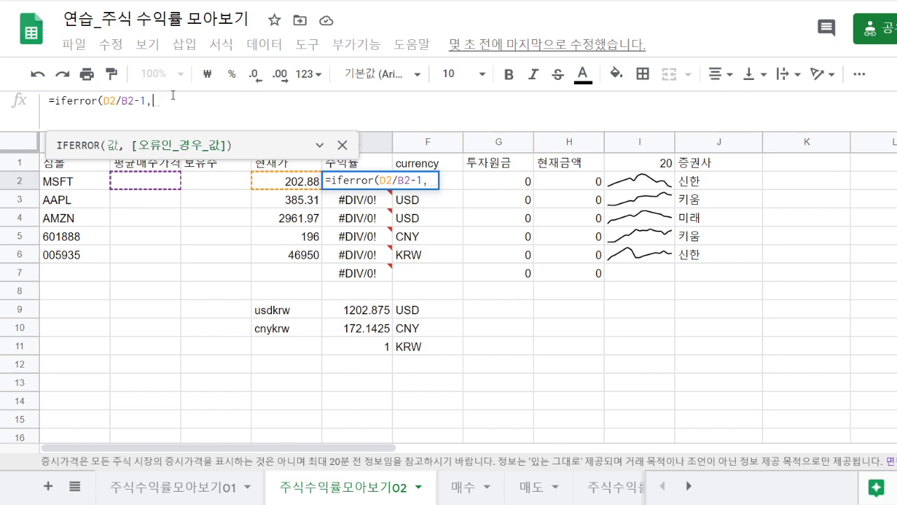
{"action": "type", "text": "\"error\")"}
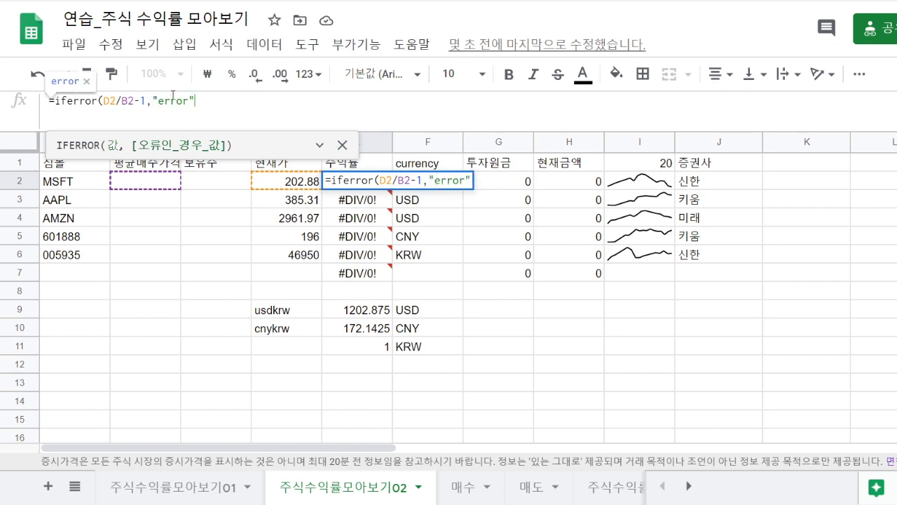
{"action": "key", "text": "Return"}
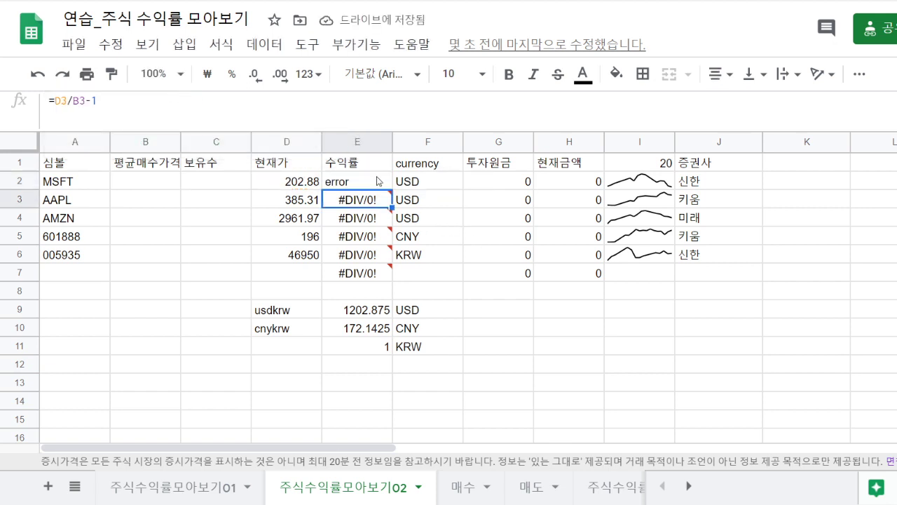
Step: Remove the "error" fallback text from the E2 formula, leaving =iferror(D2/B2-1,)
{"action": "left_click", "coordinate": [379, 180]}
{"action": "left_click", "coordinate": [192, 100]}
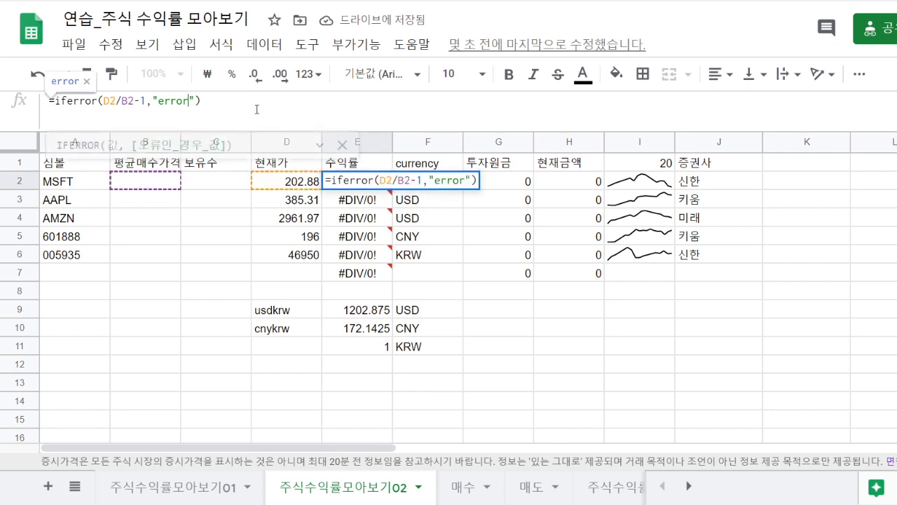
{"action": "key", "text": "BackSpace"}
{"action": "key", "text": "BackSpace"}
{"action": "key", "text": "BackSpace"}
{"action": "key", "text": "BackSpace"}
{"action": "key", "text": "BackSpace"}
{"action": "key", "text": "BackSpace"}
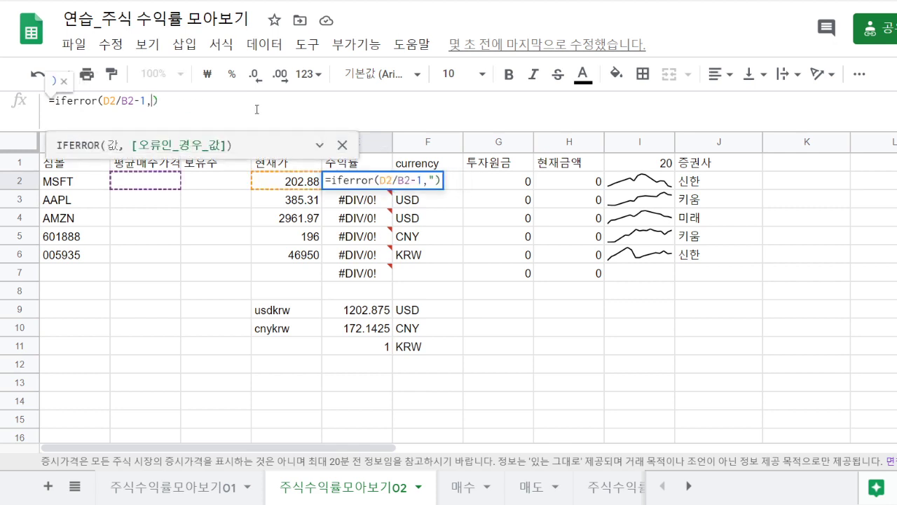
{"action": "key", "text": "Return"}
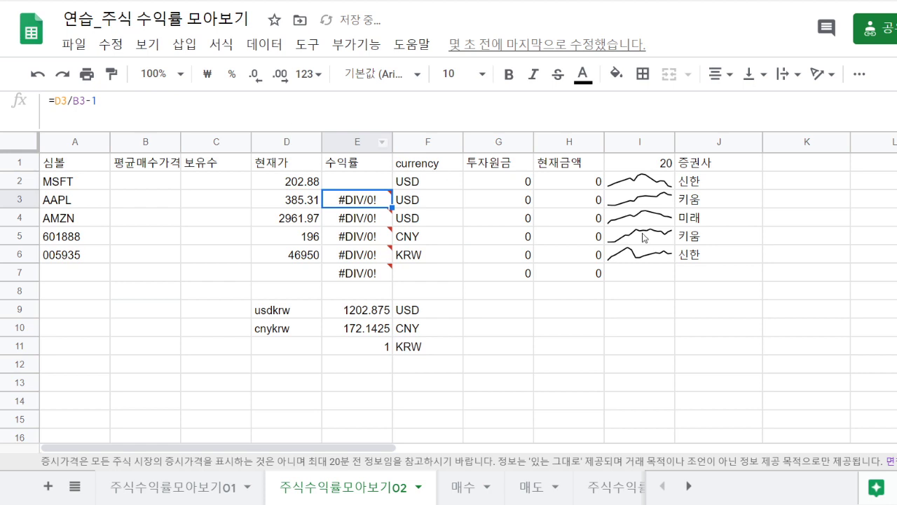
Step: Copy the IFERROR return formula from E2 down through E6
{"action": "left_click", "coordinate": [374, 179]}
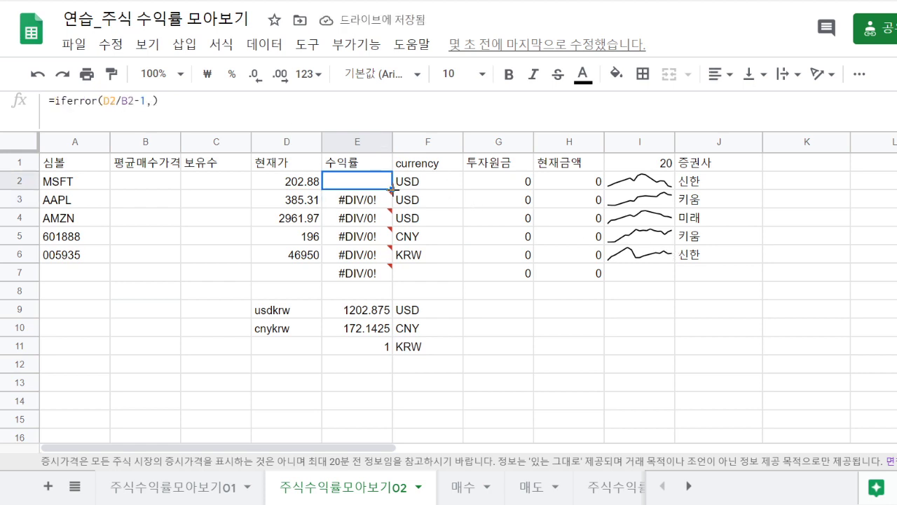
{"action": "left_click_drag", "start_coordinate": [391, 188], "coordinate": [382, 254]}
Step: Wrap the total return formula in E7 with IFERROR as =iferror(H7/G7-1,)
{"action": "left_click", "coordinate": [366, 275]}
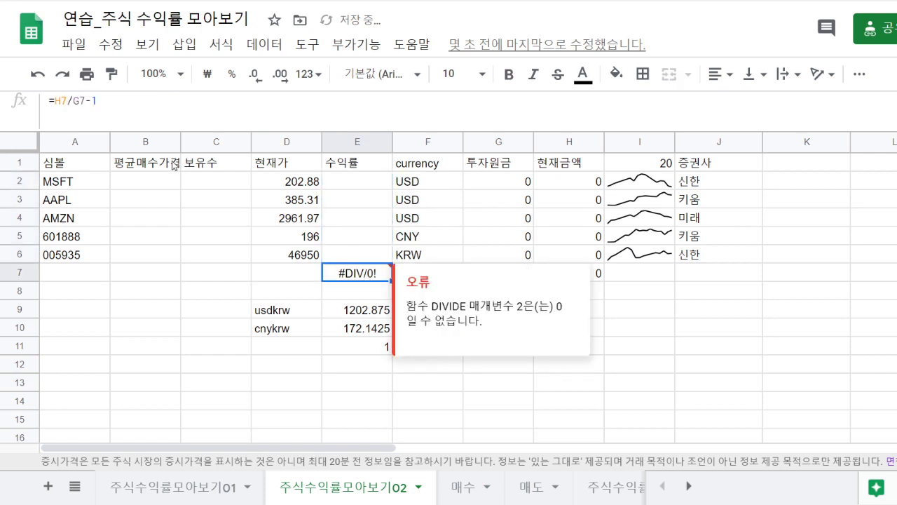
{"action": "left_click", "coordinate": [54, 103]}
{"action": "type", "text": "ife"}
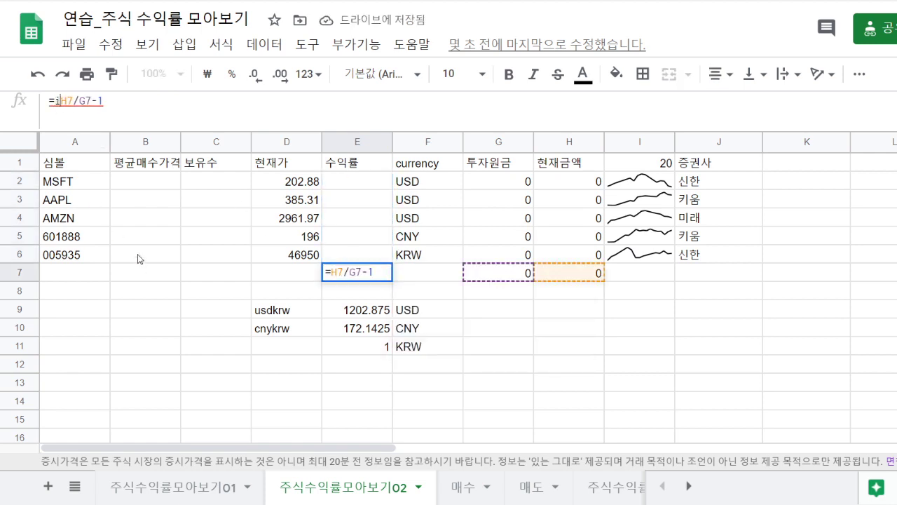
{"action": "type", "text": "rror("}
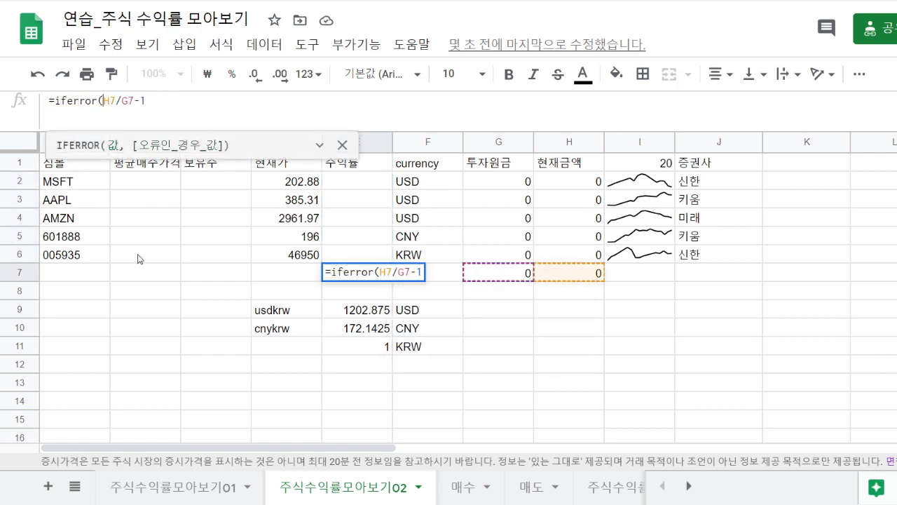
{"action": "type", "text": ",\"\""}
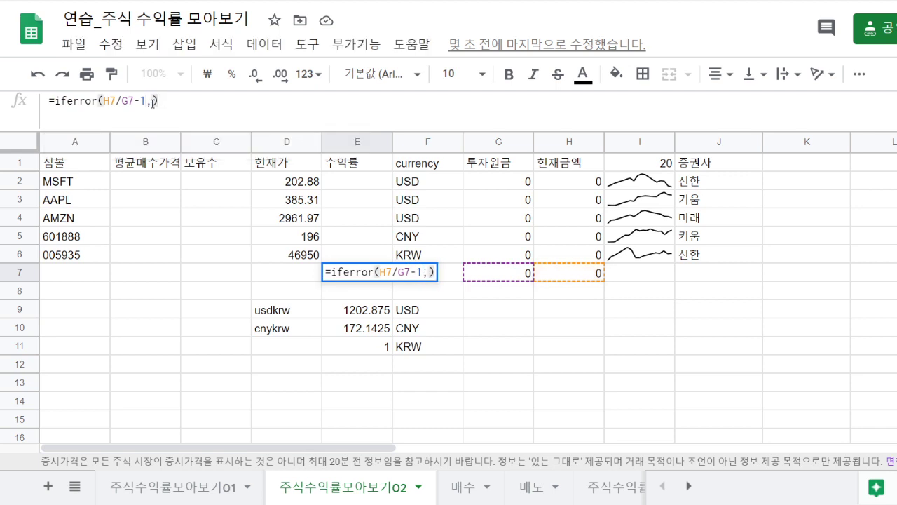
{"action": "key", "text": "Return"}
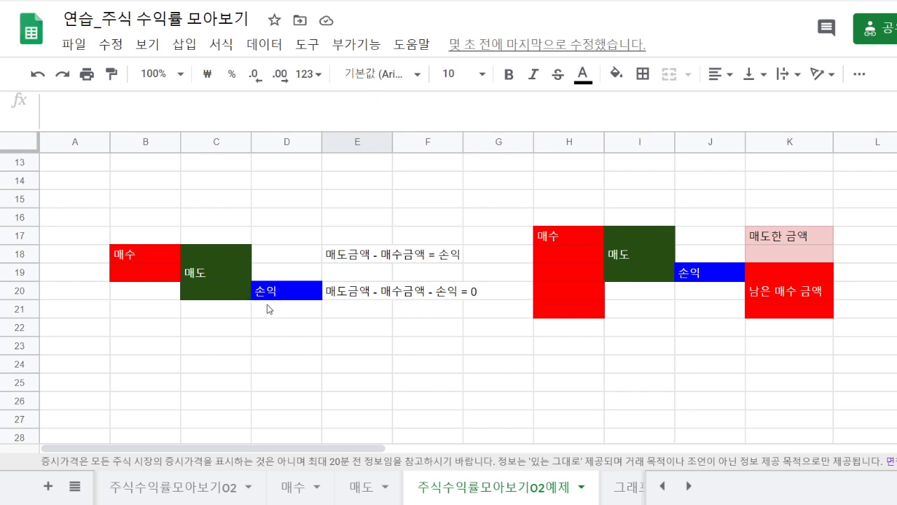
Step: On the 주식수익률모아보기02예제 sheet, move the blue 손익 cell from D20 to B20, directly beneath the 매수 block
{"action": "left_click", "coordinate": [292, 295]}
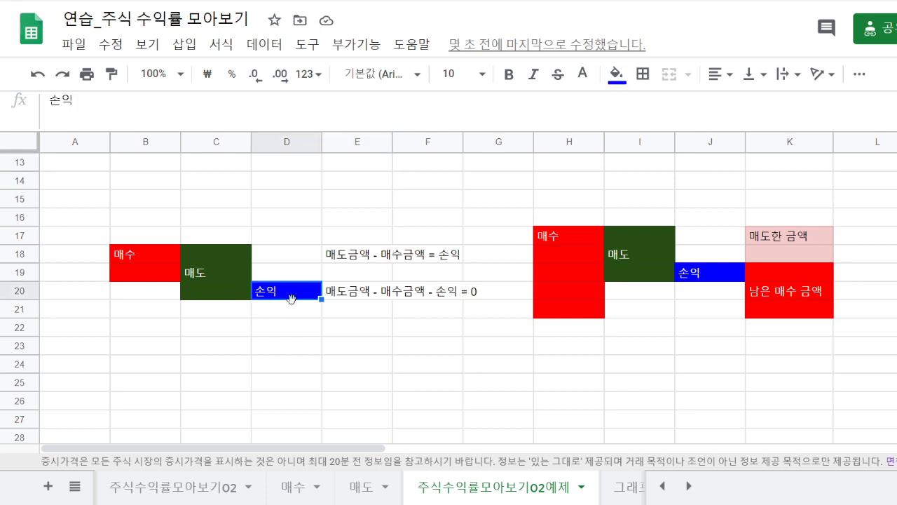
{"action": "left_click_drag", "start_coordinate": [255, 298], "coordinate": [133, 294]}
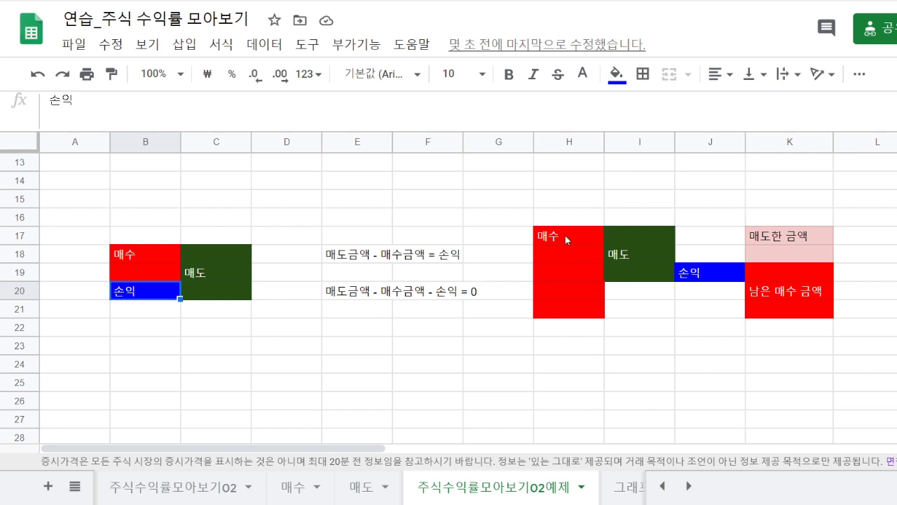
{"action": "left_click", "coordinate": [630, 278]}
{"action": "left_click", "coordinate": [711, 270]}
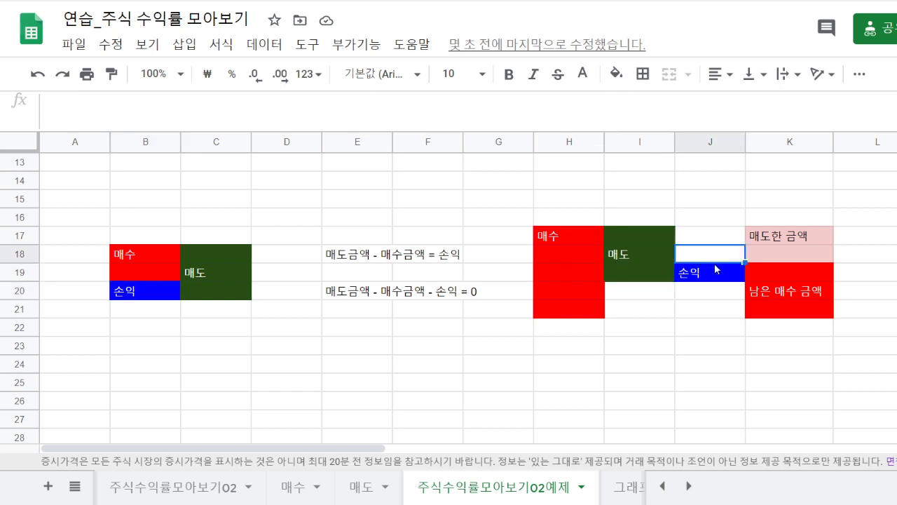
{"action": "left_click_drag", "start_coordinate": [774, 270], "coordinate": [813, 311]}
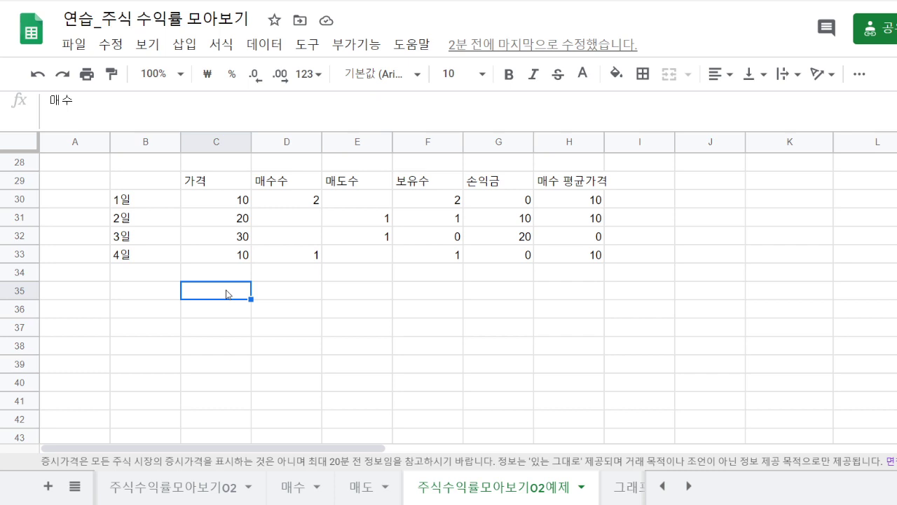
Step: Fill C35:C36 red below the example table and enter 매수 in C36
{"action": "left_click_drag", "start_coordinate": [226, 295], "coordinate": [227, 316]}
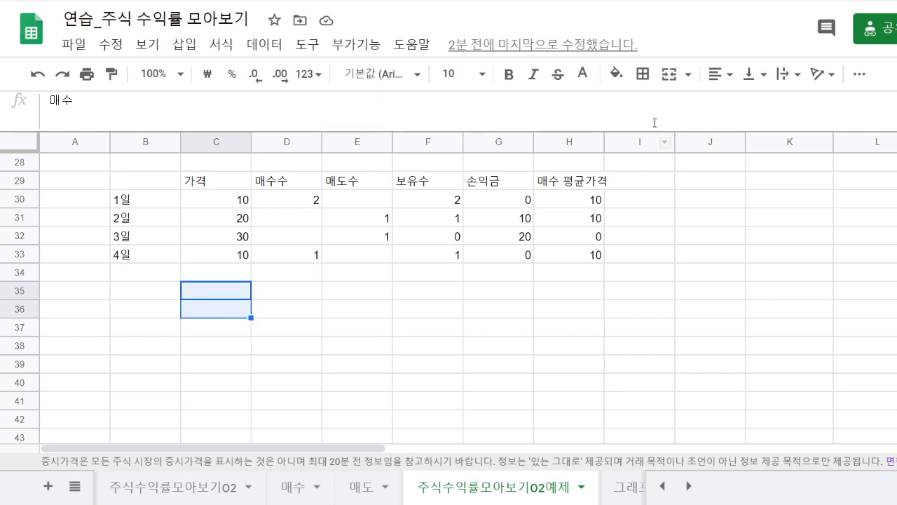
{"action": "left_click", "coordinate": [616, 74]}
{"action": "left_click", "coordinate": [643, 153]}
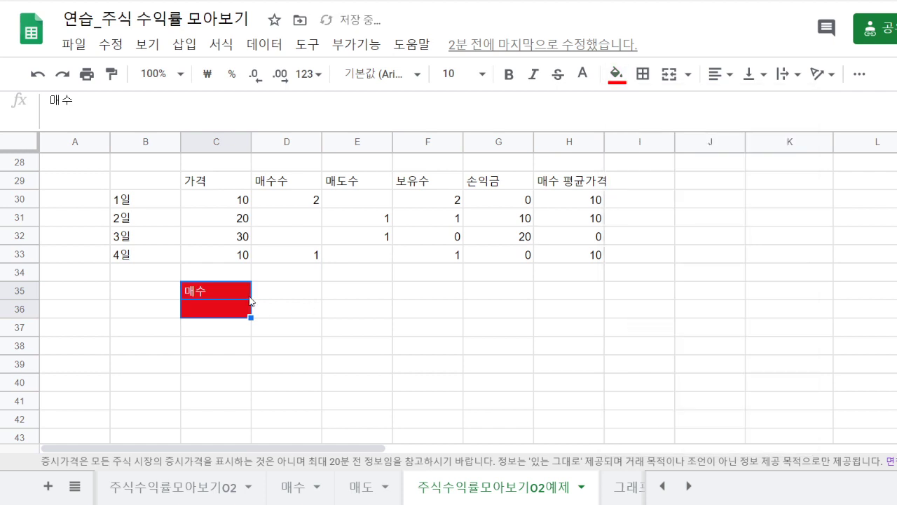
{"action": "left_click", "coordinate": [208, 313]}
{"action": "type", "text": "매수"}
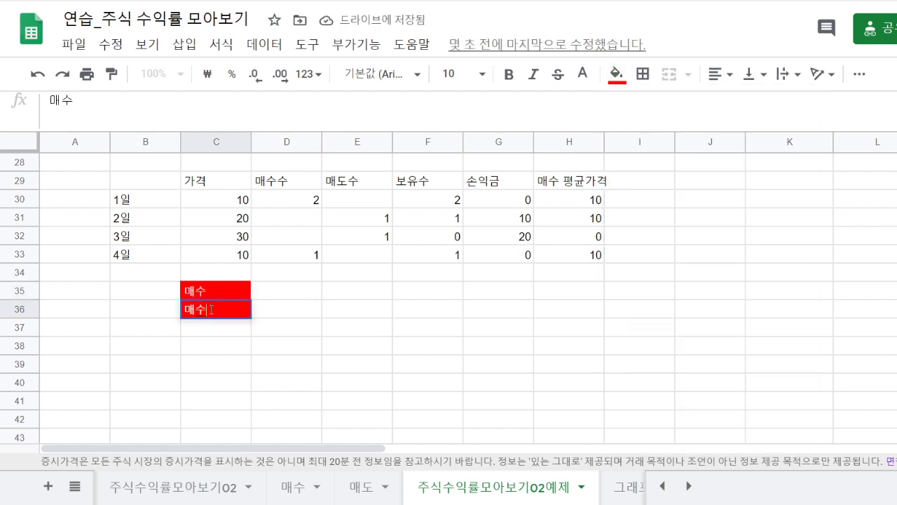
{"action": "key", "text": "Return"}
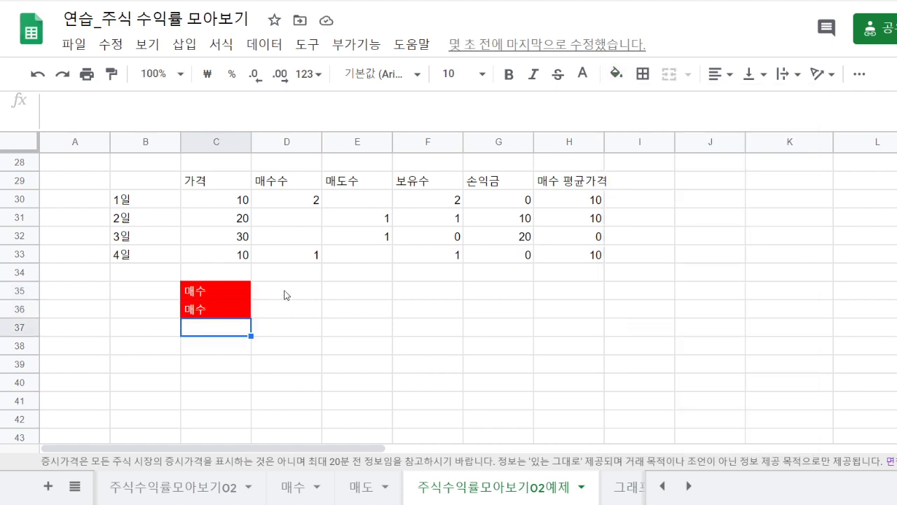
Step: Fill the 매도 block in D35:D36 dark green
{"action": "left_click_drag", "start_coordinate": [286, 295], "coordinate": [289, 311]}
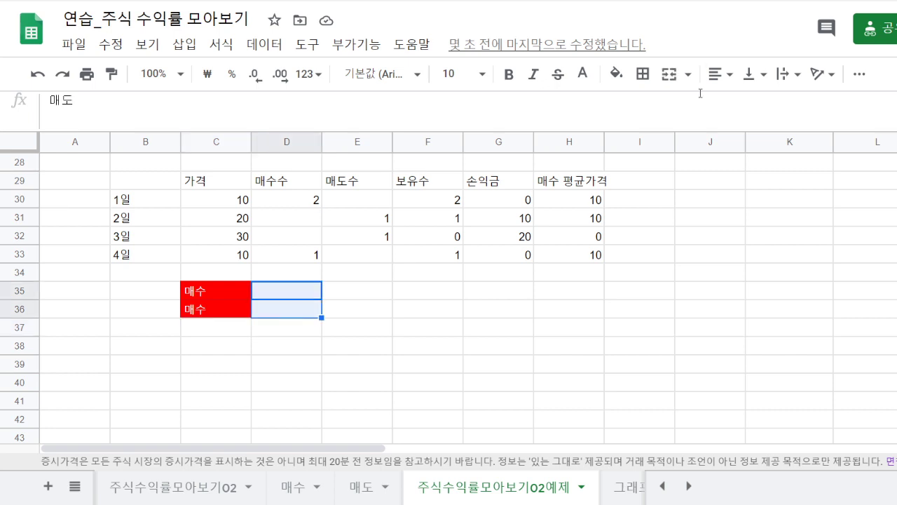
{"action": "left_click", "coordinate": [620, 75]}
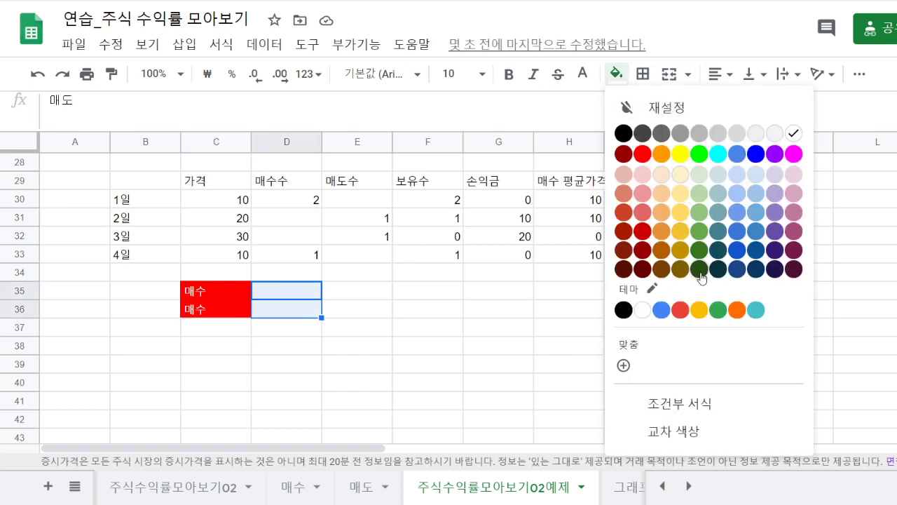
{"action": "left_click", "coordinate": [699, 269]}
{"action": "left_click", "coordinate": [291, 293]}
Step: Move the lower 매수 cell from C36 to C38 and fill the 손익금 cell E36 blue
{"action": "left_click", "coordinate": [222, 311]}
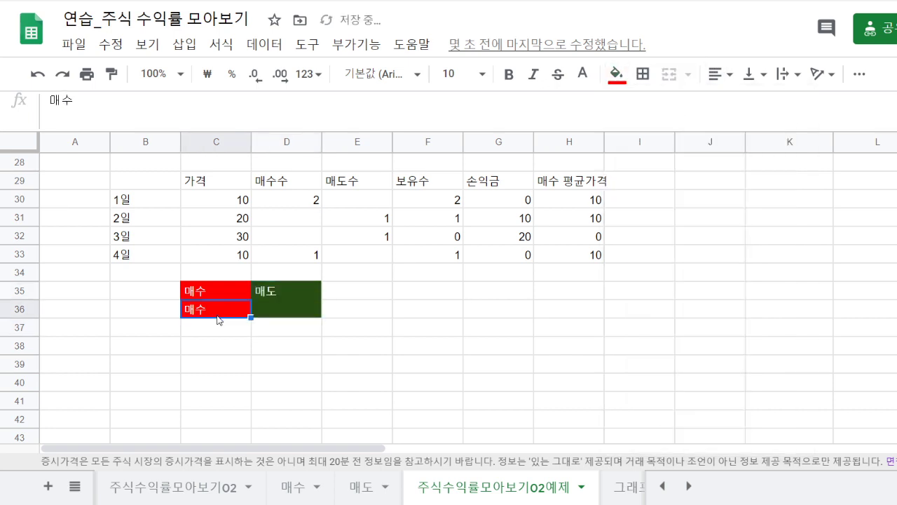
{"action": "left_click_drag", "start_coordinate": [214, 333], "coordinate": [216, 350]}
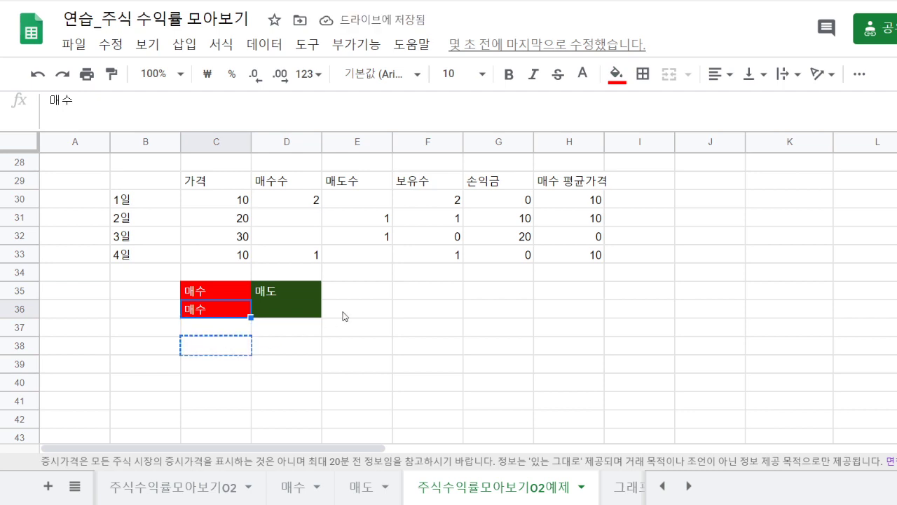
{"action": "left_click", "coordinate": [361, 309]}
{"action": "left_click", "coordinate": [616, 73]}
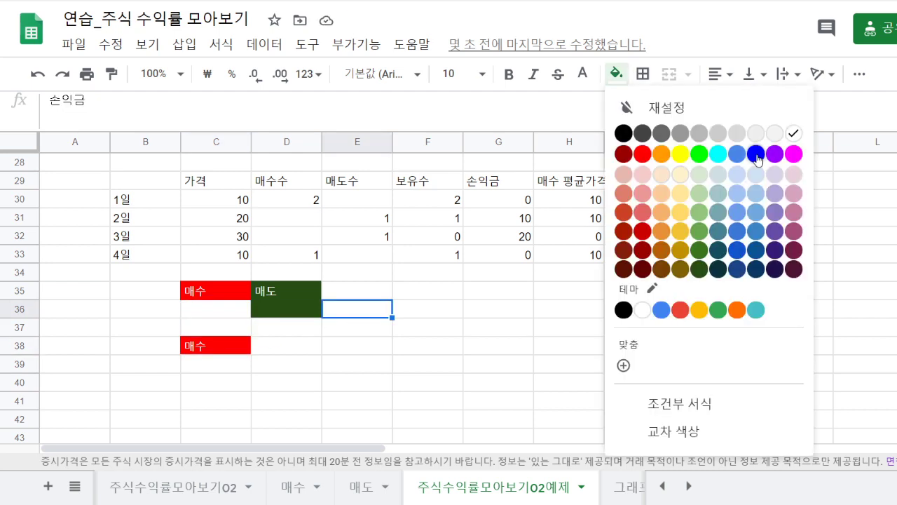
{"action": "left_click", "coordinate": [757, 156]}
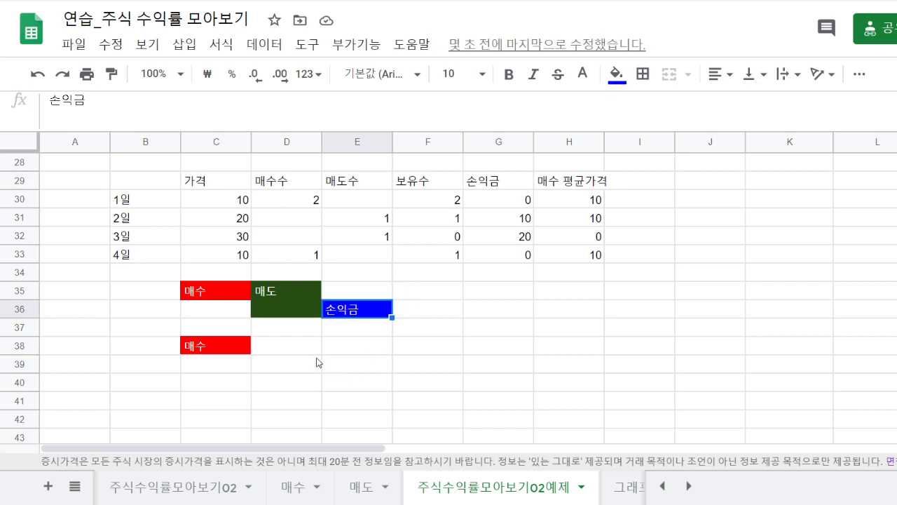
Step: Fill the second 매도 block in D38:D40 dark green and its 손익금 block in E39:E40 blue
{"action": "left_click_drag", "start_coordinate": [280, 345], "coordinate": [291, 380]}
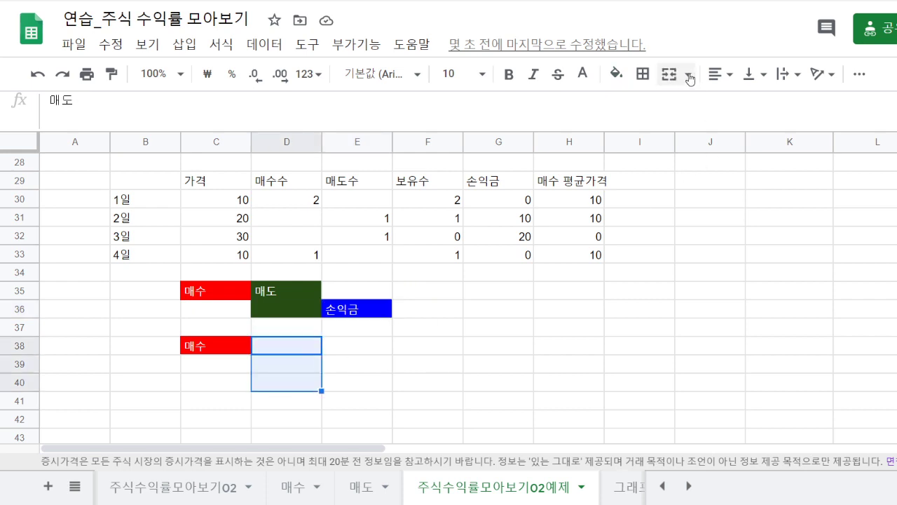
{"action": "left_click", "coordinate": [616, 74]}
{"action": "left_click", "coordinate": [699, 269]}
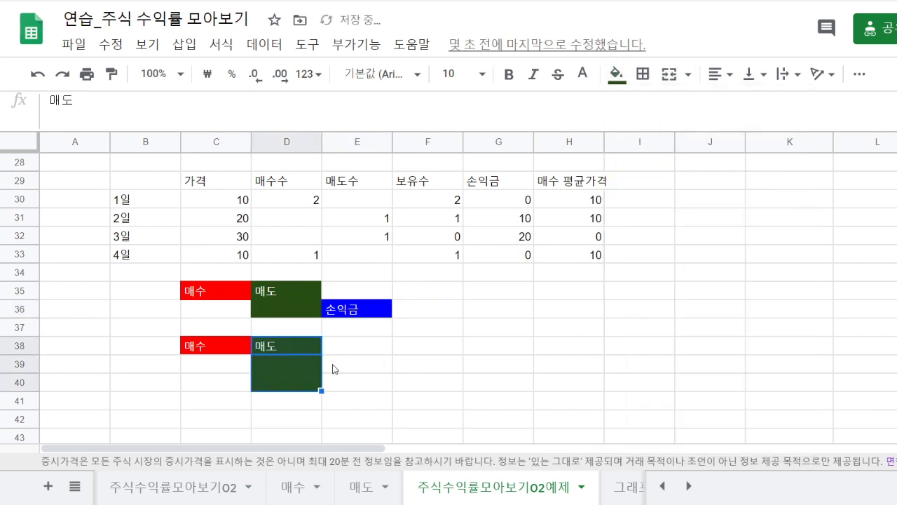
{"action": "left_click_drag", "start_coordinate": [339, 368], "coordinate": [343, 391]}
{"action": "left_click", "coordinate": [616, 74]}
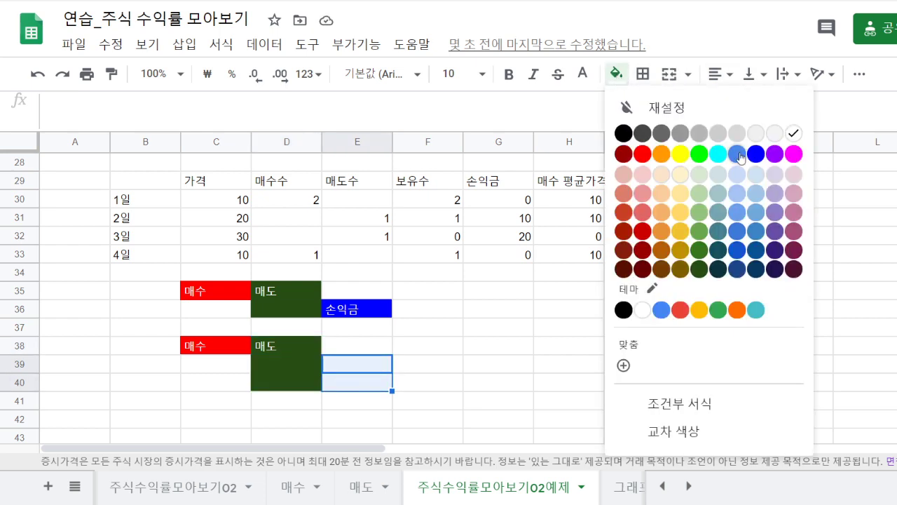
{"action": "left_click", "coordinate": [757, 151]}
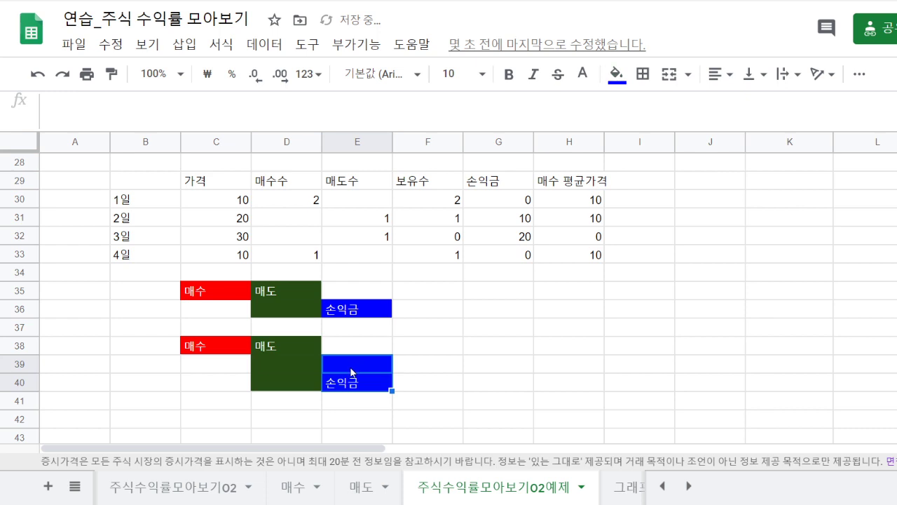
Step: Fill the 매수 cell C42 red
{"action": "left_click", "coordinate": [207, 426]}
{"action": "left_click", "coordinate": [613, 82]}
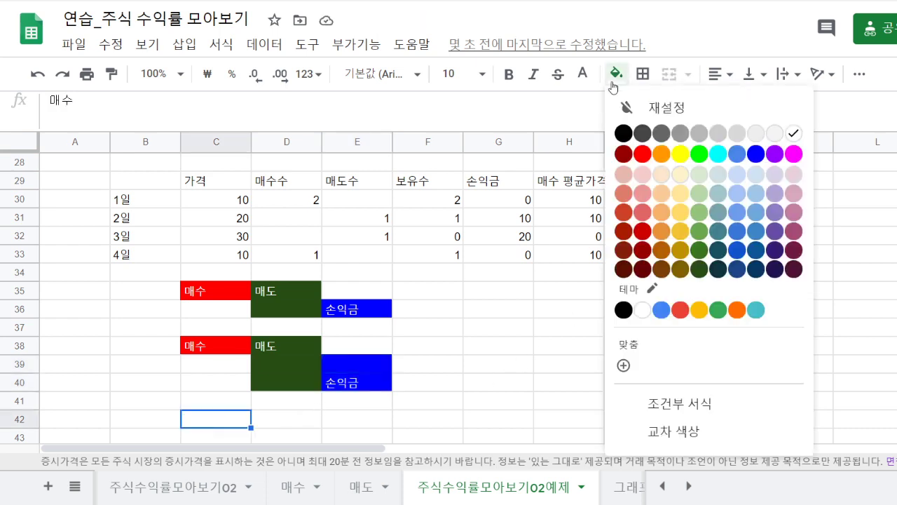
{"action": "left_click", "coordinate": [642, 153]}
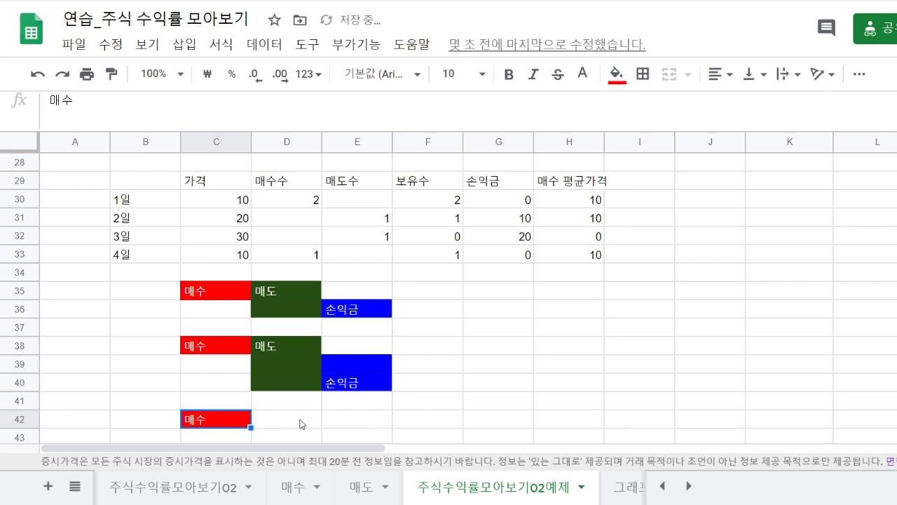
{"action": "left_click", "coordinate": [302, 423]}
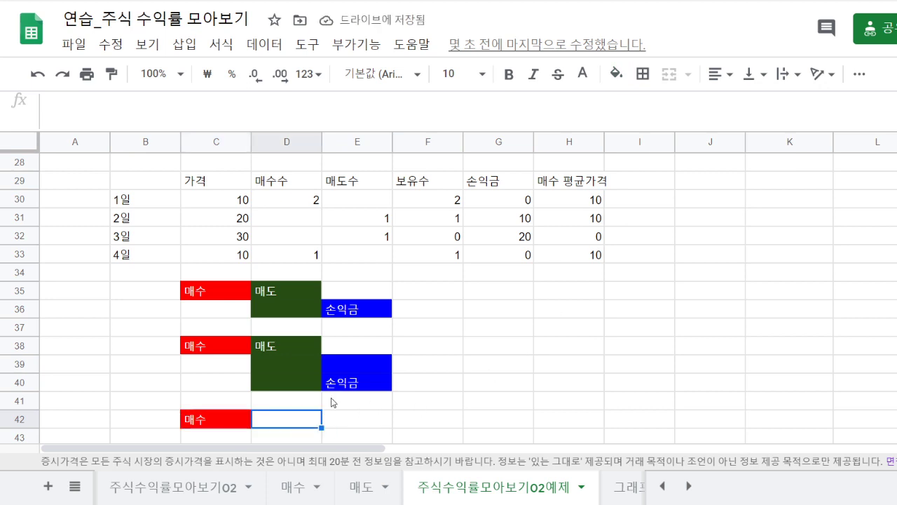
{"action": "left_click_drag", "start_coordinate": [358, 315], "coordinate": [220, 315]}
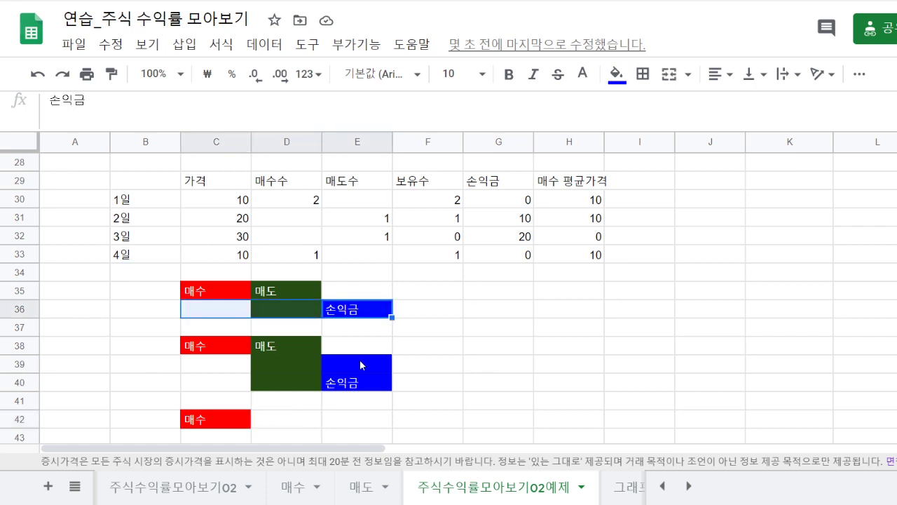
{"action": "left_click", "coordinate": [361, 309]}
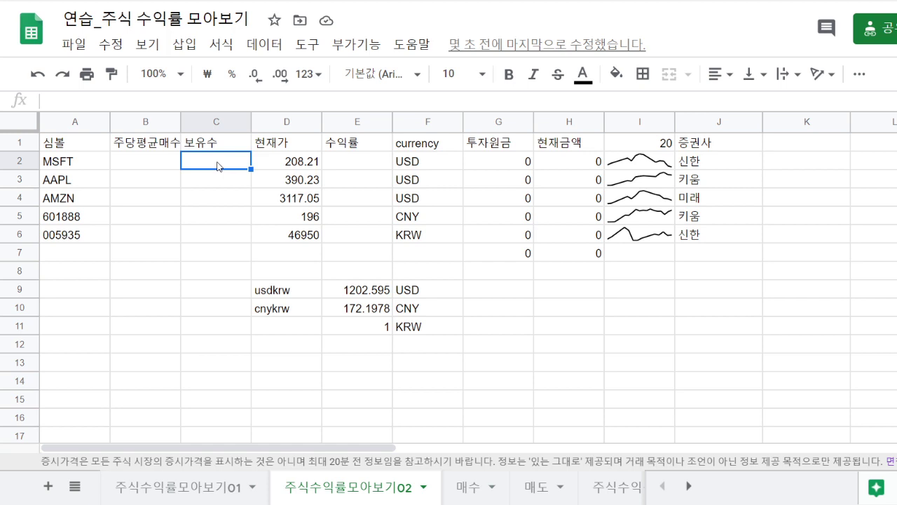
Step: Start the 보유수 formula in C2 of 주식수익률모아보기02 with =sumif('매수'!A:A,A2,'매수'!D:D) to total the bought shares
{"action": "left_click", "coordinate": [77, 164]}
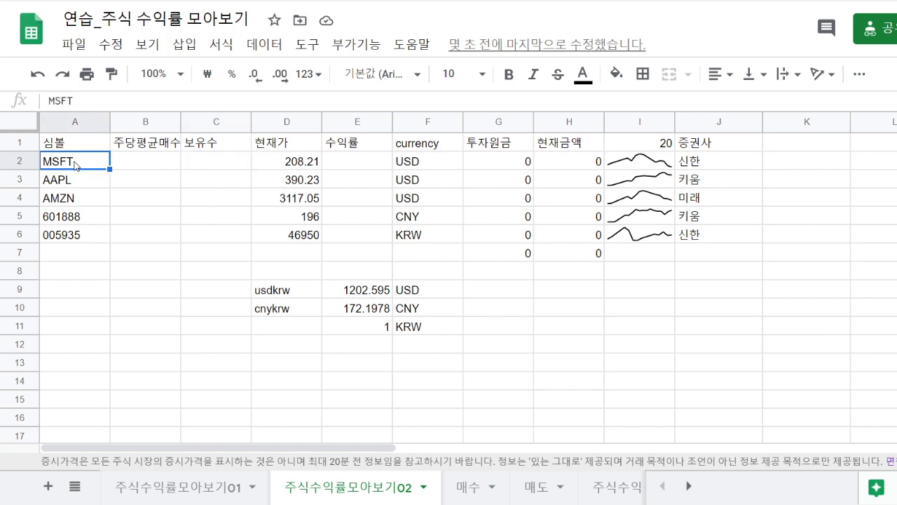
{"action": "left_click", "coordinate": [189, 166]}
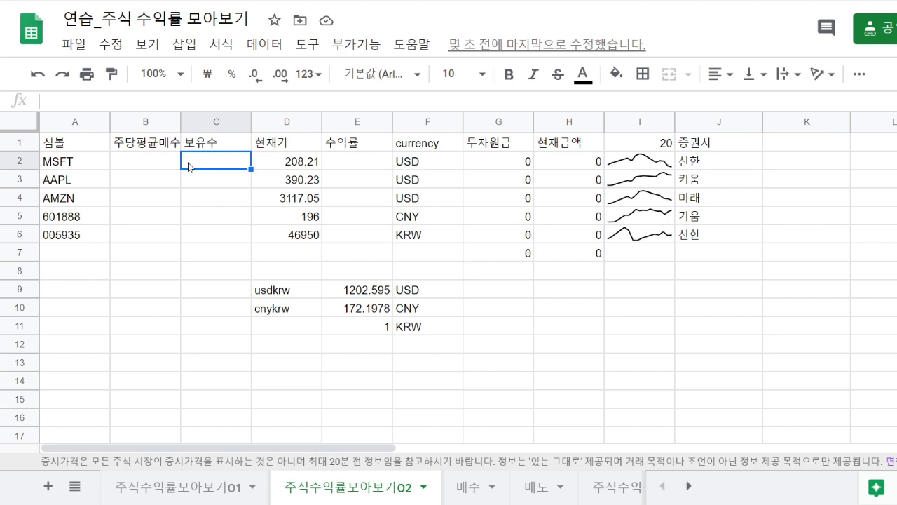
{"action": "type", "text": "=sumif"}
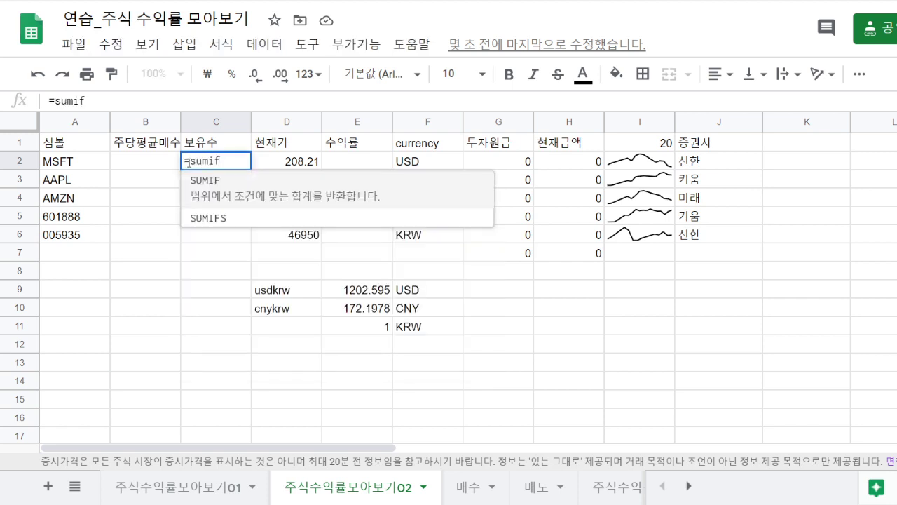
{"action": "type", "text": "("}
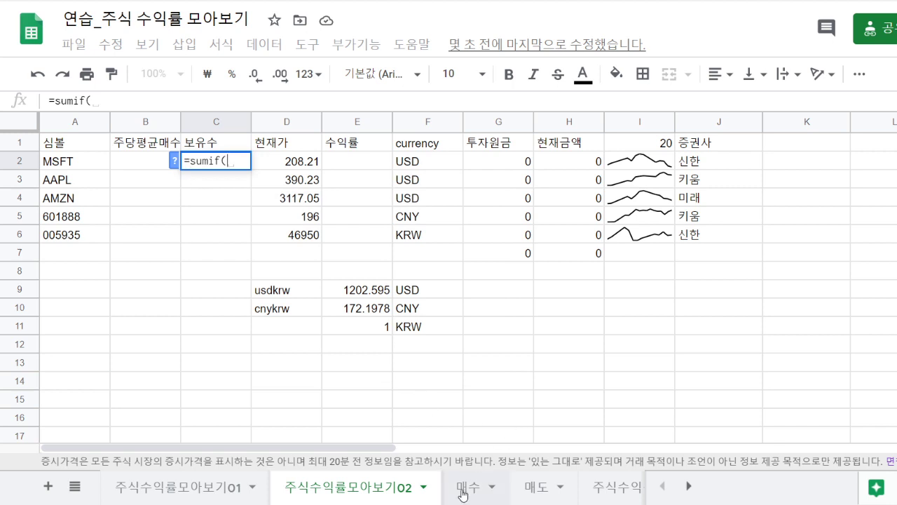
{"action": "left_click", "coordinate": [462, 495]}
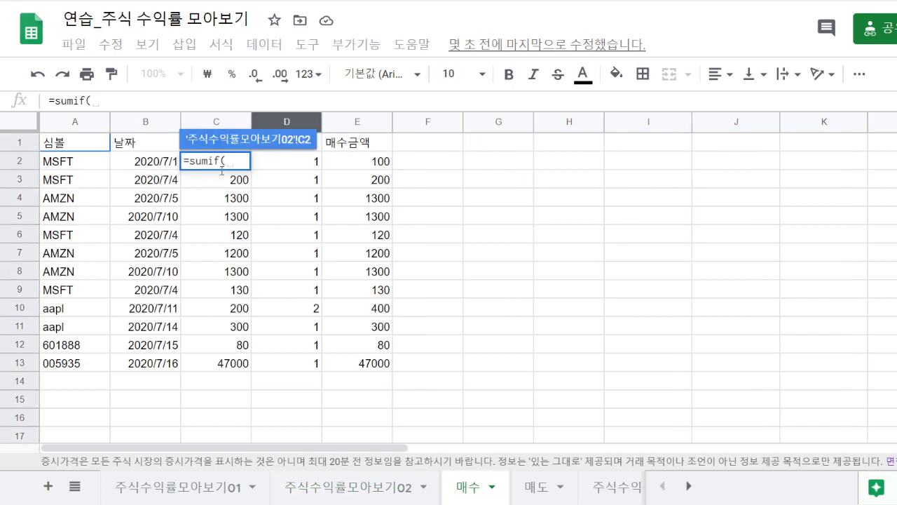
{"action": "left_click", "coordinate": [64, 124]}
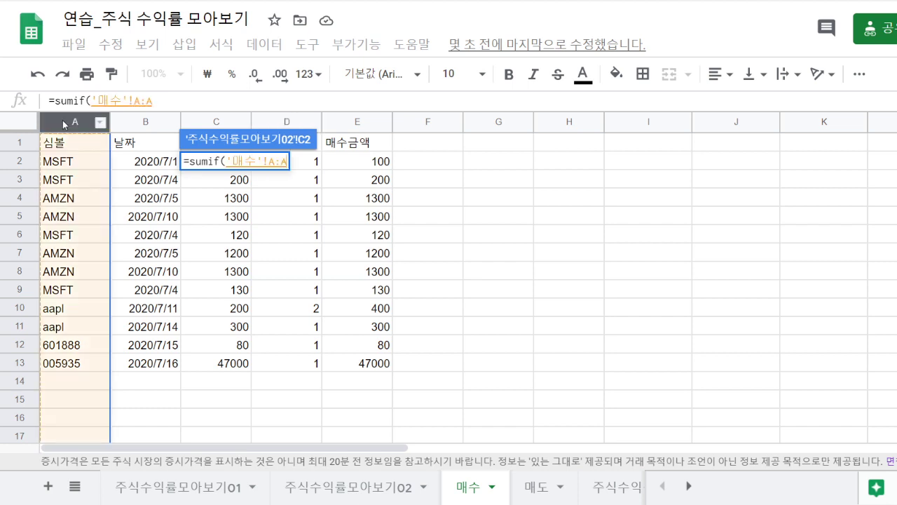
{"action": "type", "text": ","}
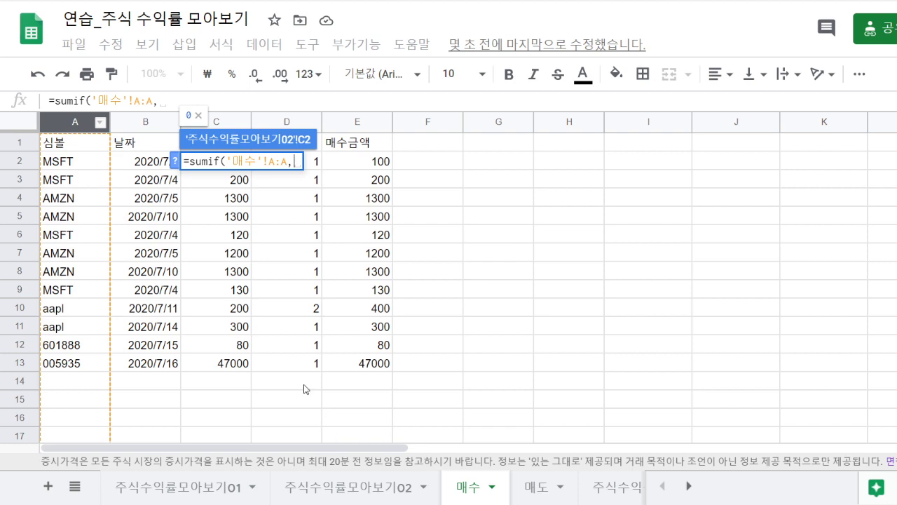
{"action": "left_click", "coordinate": [378, 486]}
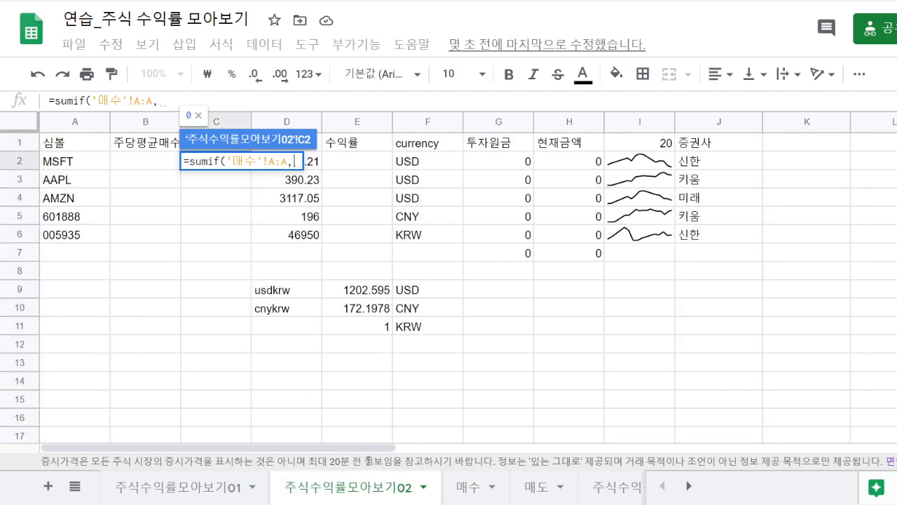
{"action": "left_click", "coordinate": [82, 164]}
{"action": "type", "text": ","}
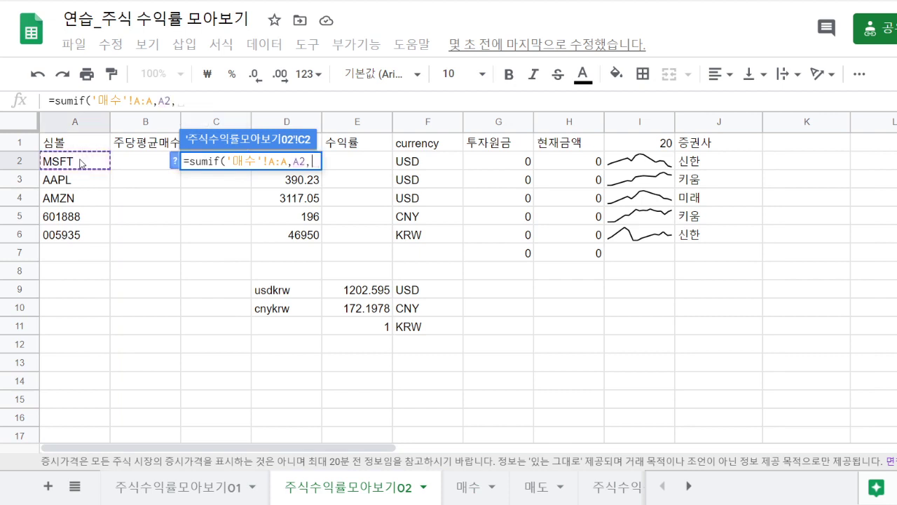
{"action": "left_click", "coordinate": [468, 486]}
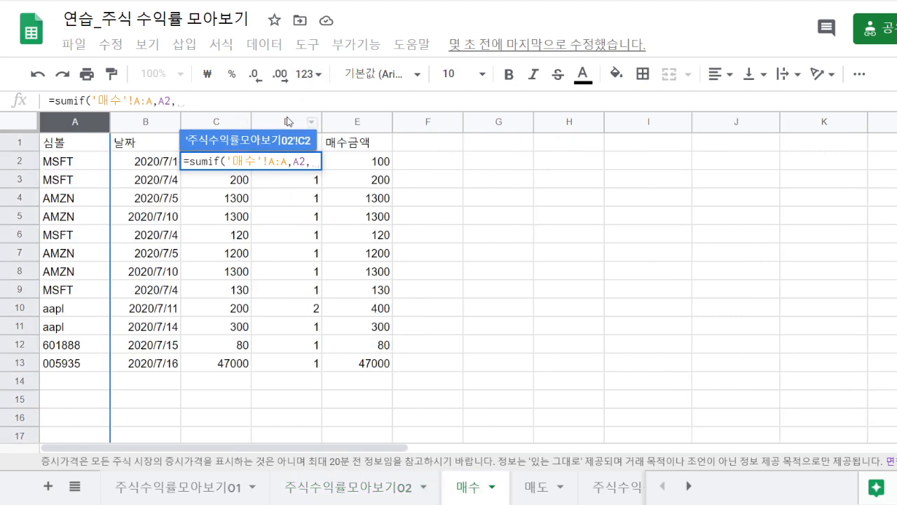
{"action": "left_click", "coordinate": [288, 124]}
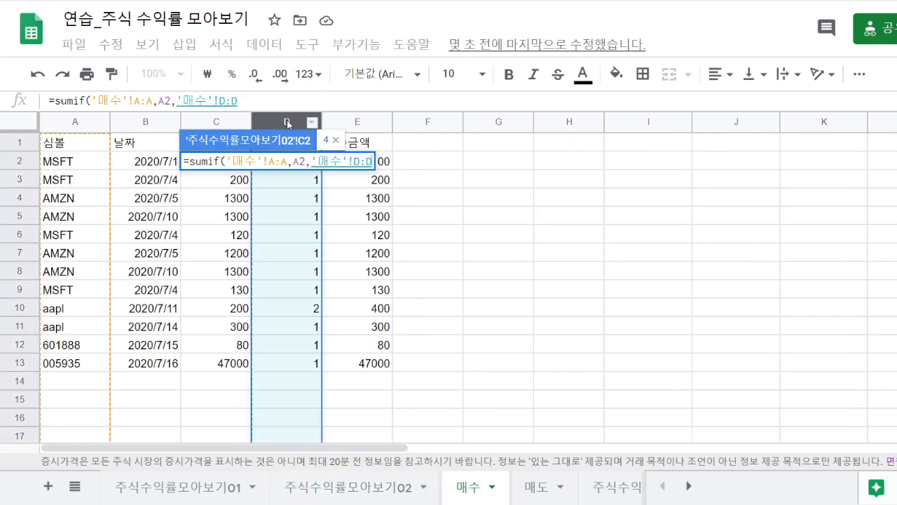
{"action": "type", "text": ")"}
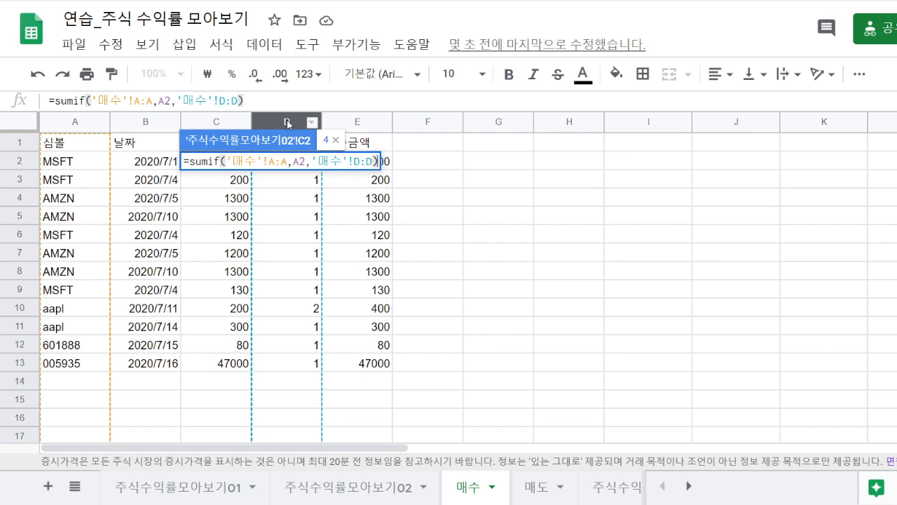
Step: Complete the C2 formula by subtracting sumif('매도'!A:A,A2,'매도'!D:D), and fill it down through C6
{"action": "type", "text": "-sumif"}
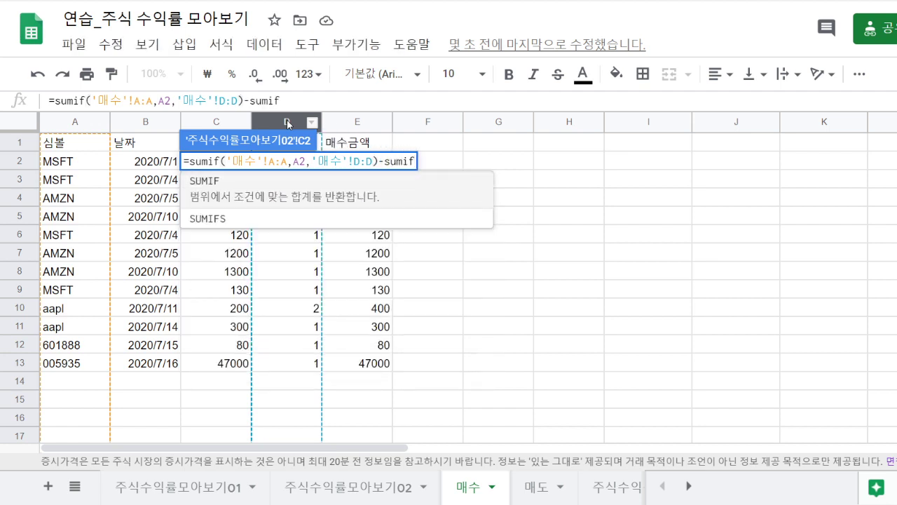
{"action": "type", "text": "("}
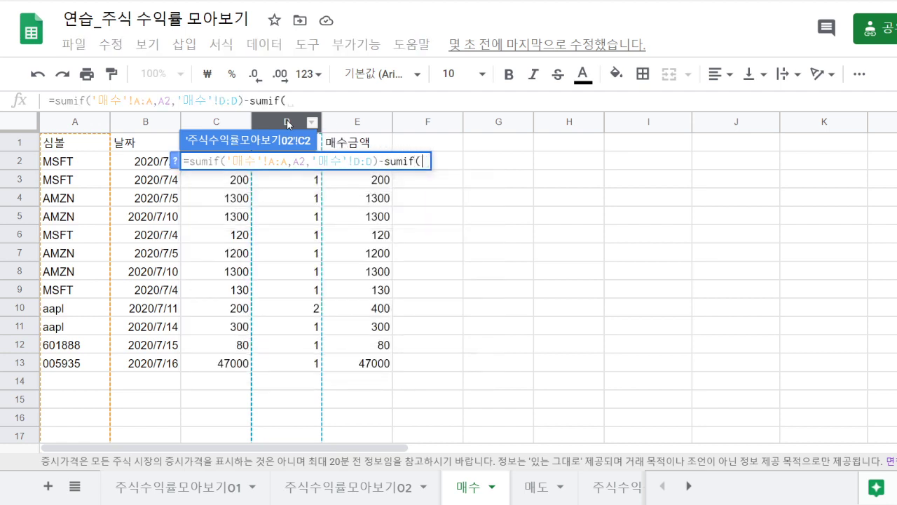
{"action": "left_click", "coordinate": [537, 486]}
{"action": "left_click", "coordinate": [75, 124]}
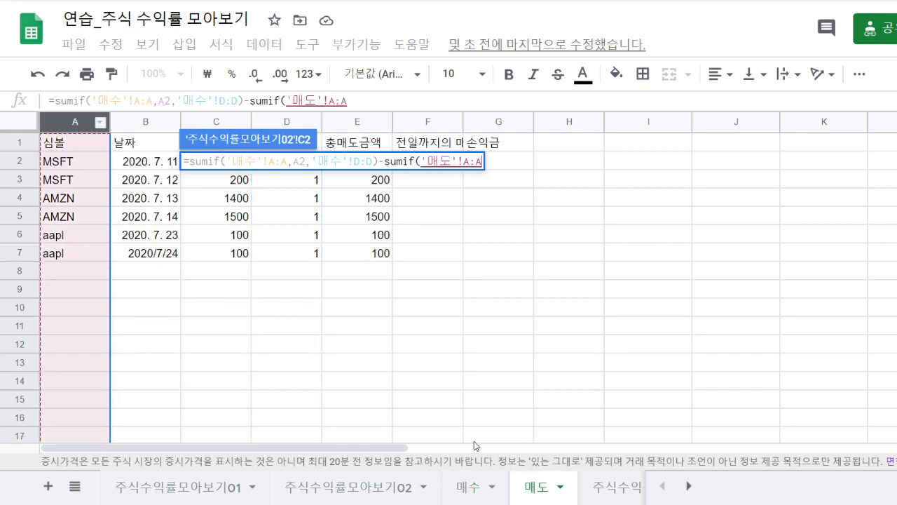
{"action": "left_click", "coordinate": [391, 490]}
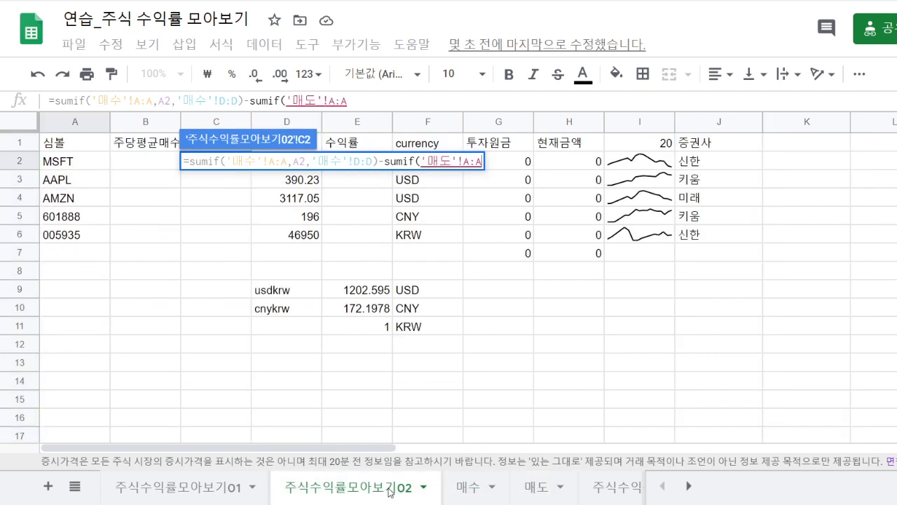
{"action": "type", "text": ","}
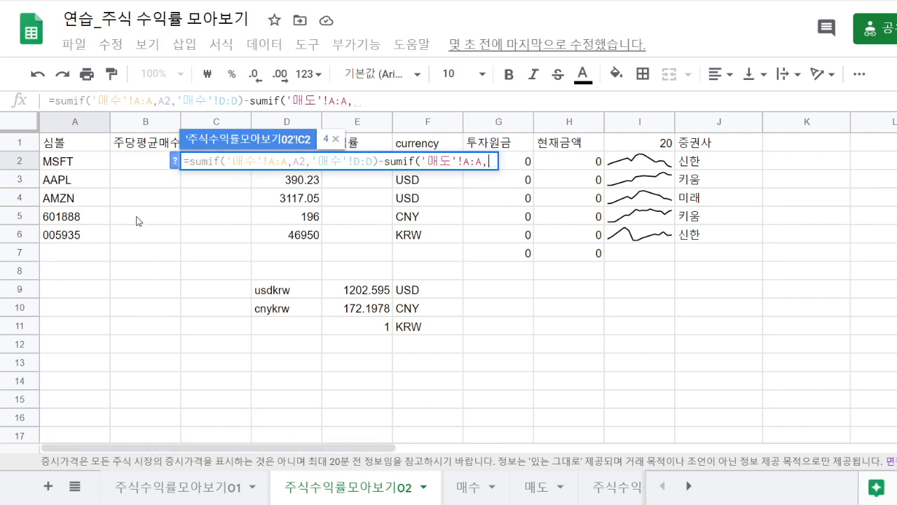
{"action": "left_click", "coordinate": [74, 159]}
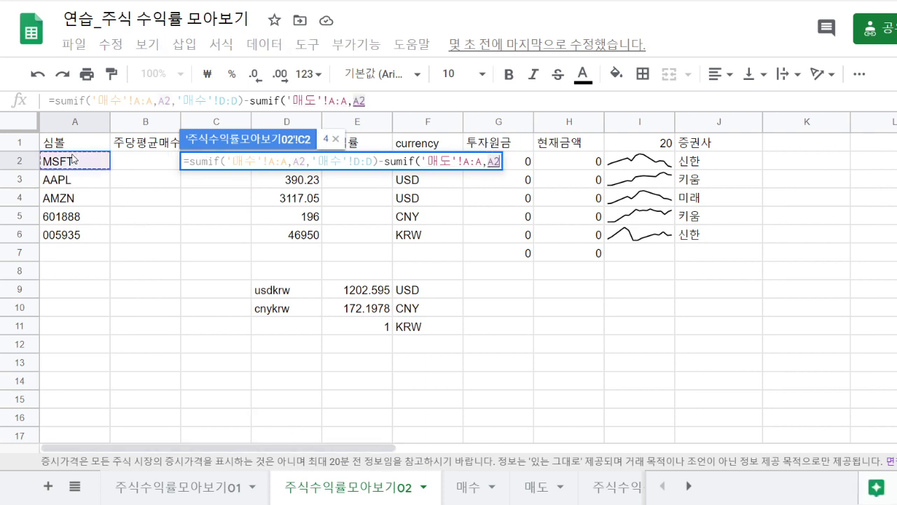
{"action": "type", "text": ","}
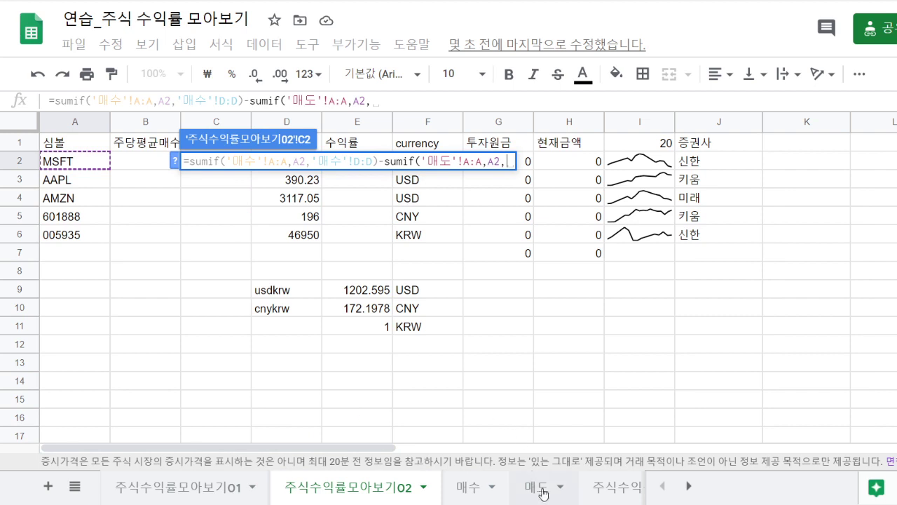
{"action": "left_click", "coordinate": [542, 492]}
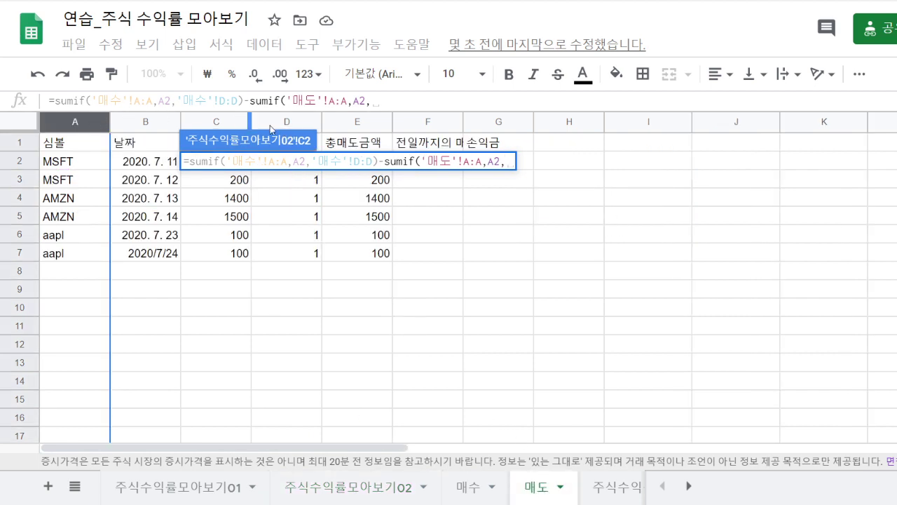
{"action": "left_click", "coordinate": [287, 123]}
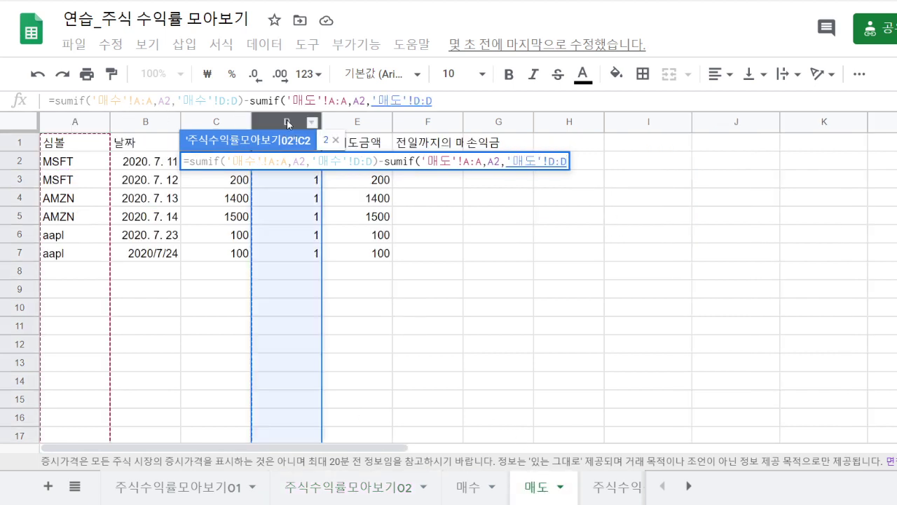
{"action": "type", "text": ")"}
{"action": "key", "text": "Return"}
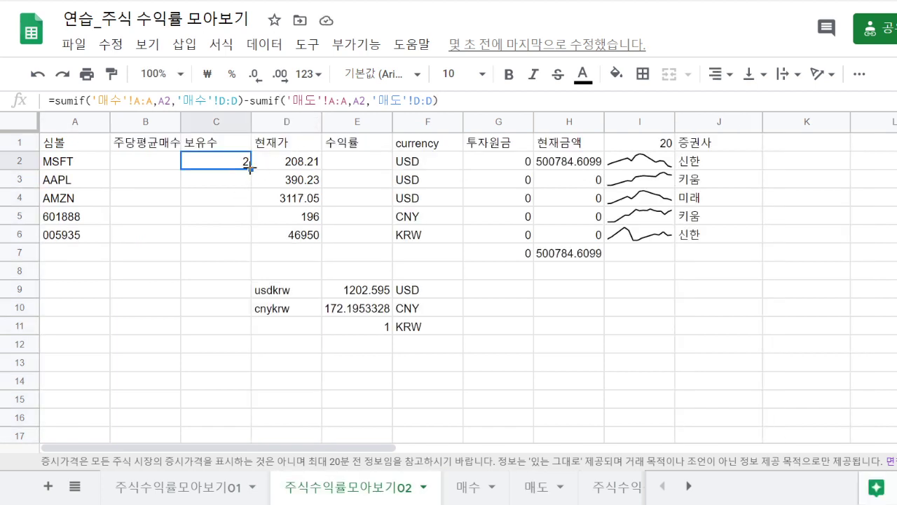
{"action": "left_click_drag", "start_coordinate": [250, 168], "coordinate": [243, 235]}
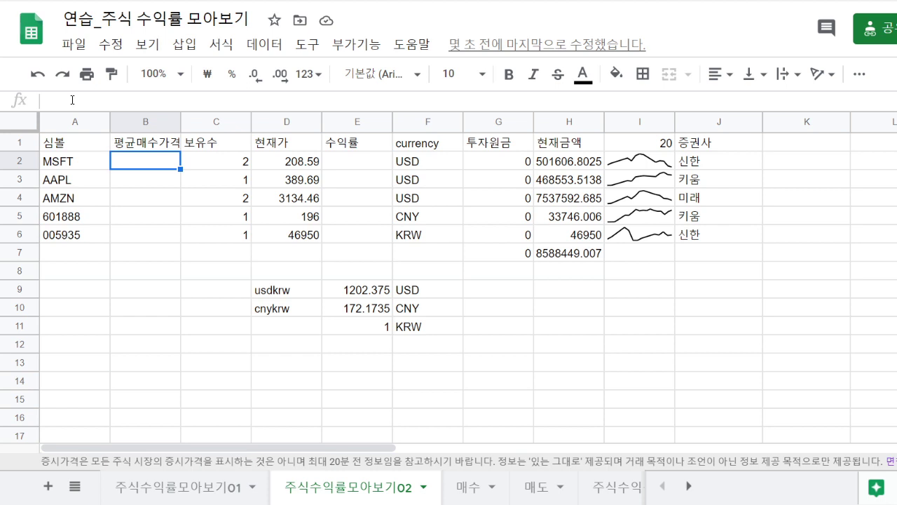
Step: Start the 평균매수가격 formula in B2 with =sumif('매수'!A:A,A2,'매수'!E:E) to total the purchase amounts
{"action": "left_click", "coordinate": [72, 99]}
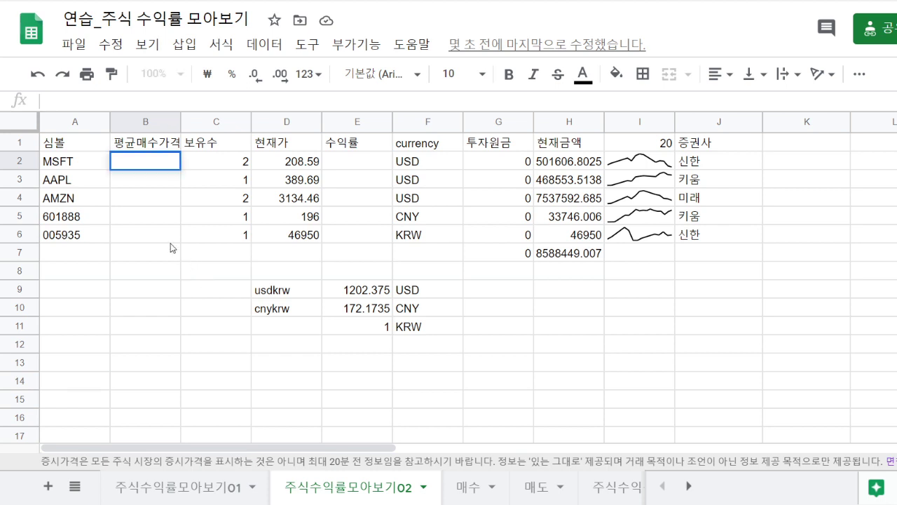
{"action": "type", "text": "="}
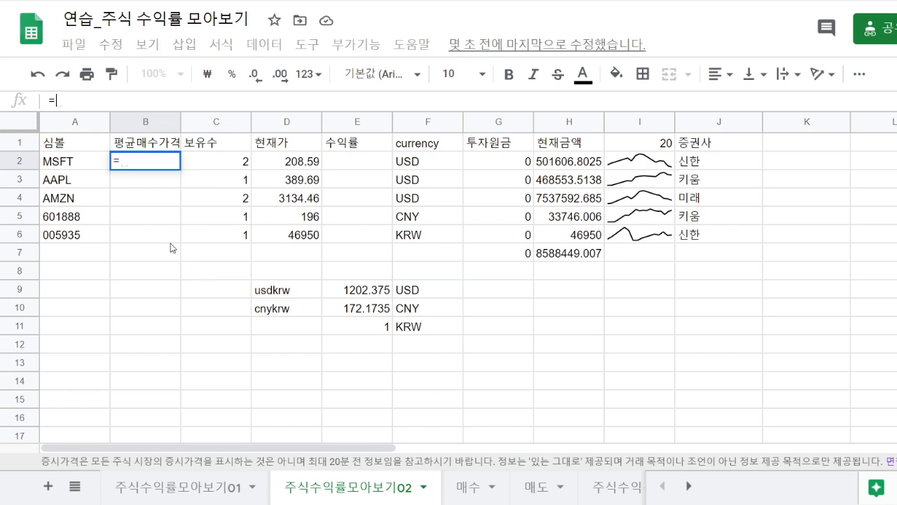
{"action": "type", "text": "sumif"}
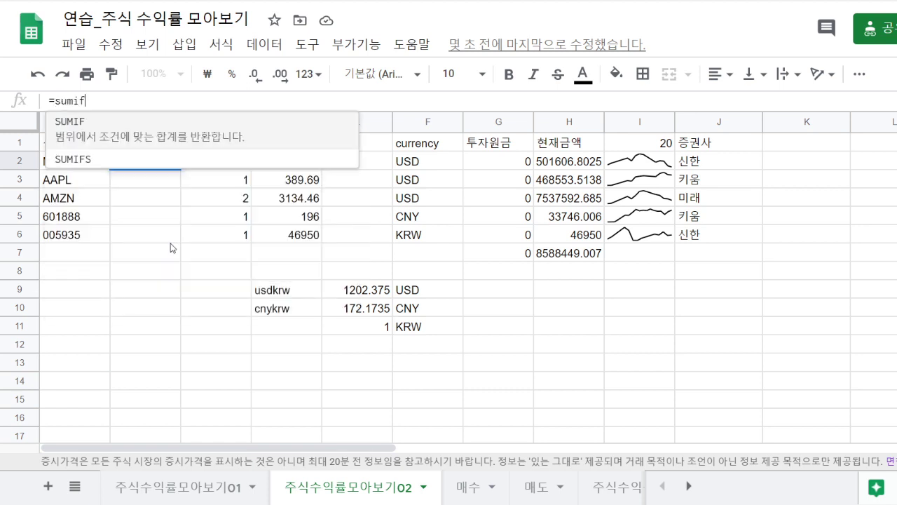
{"action": "type", "text": "("}
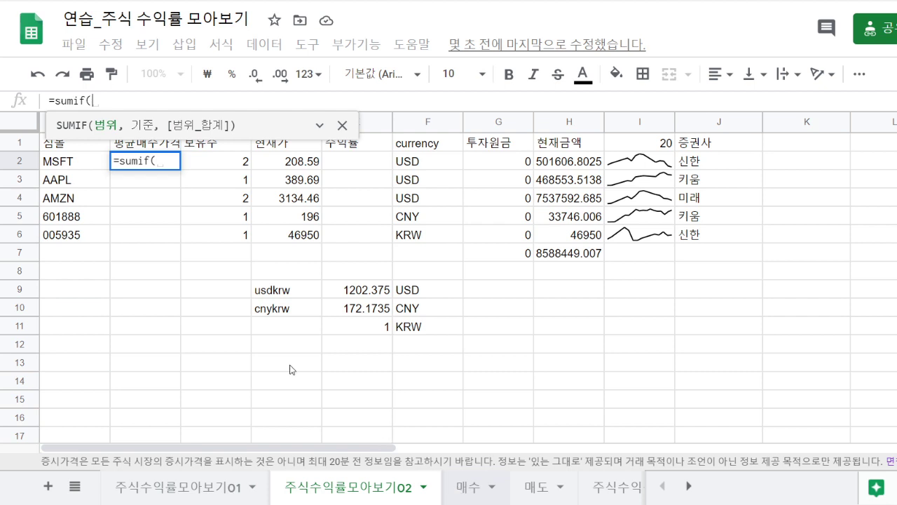
{"action": "key", "text": "ctrl+shift+Page_Down"}
{"action": "left_click", "coordinate": [56, 123]}
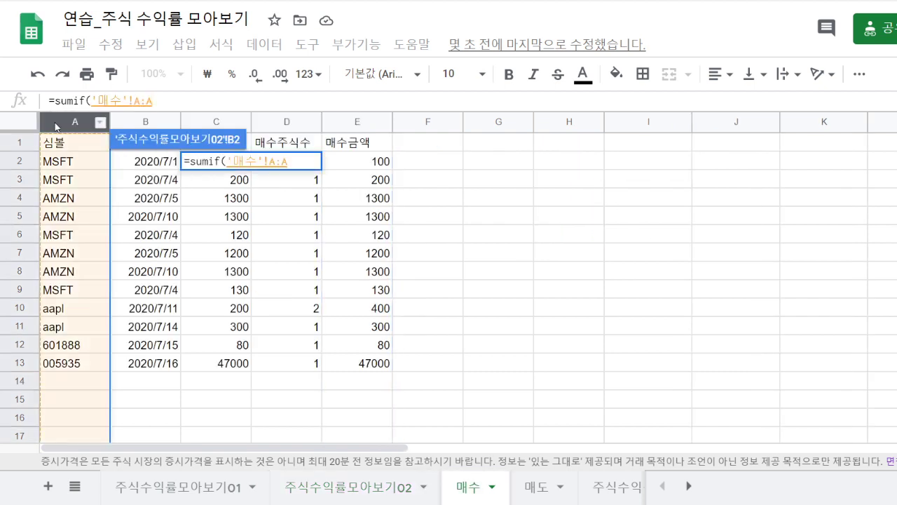
{"action": "type", "text": ","}
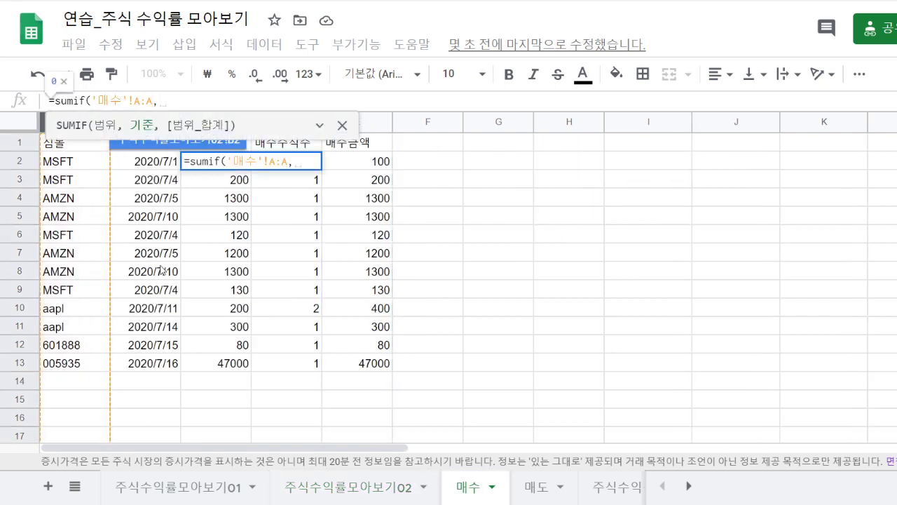
{"action": "left_click", "coordinate": [348, 485]}
{"action": "left_click", "coordinate": [72, 163]}
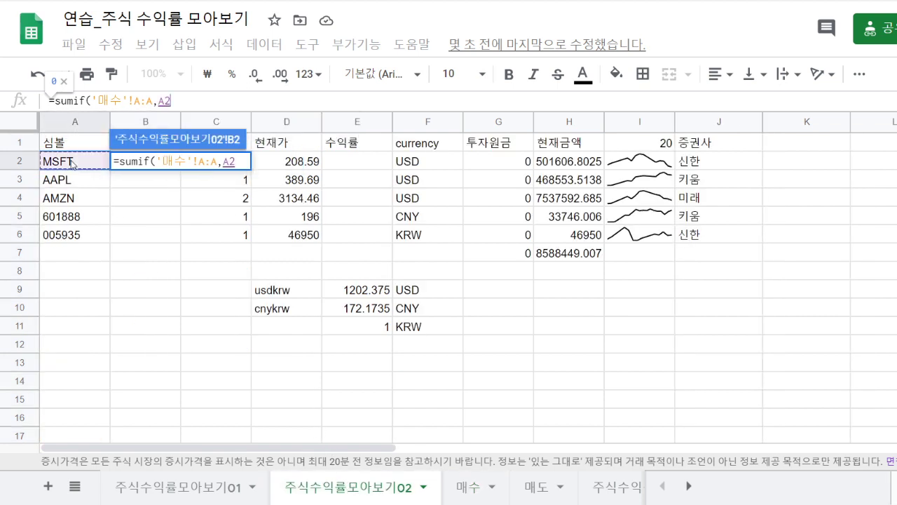
{"action": "type", "text": ","}
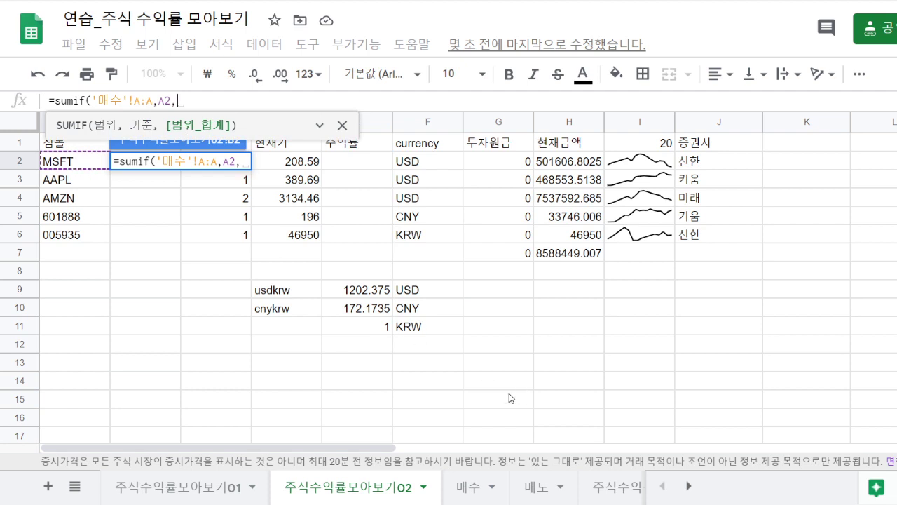
{"action": "left_click", "coordinate": [468, 492]}
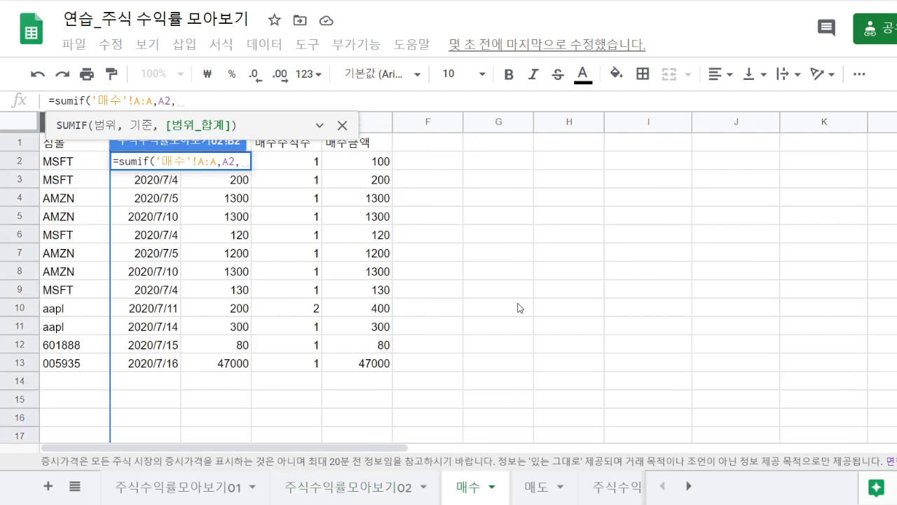
{"action": "left_click", "coordinate": [371, 120]}
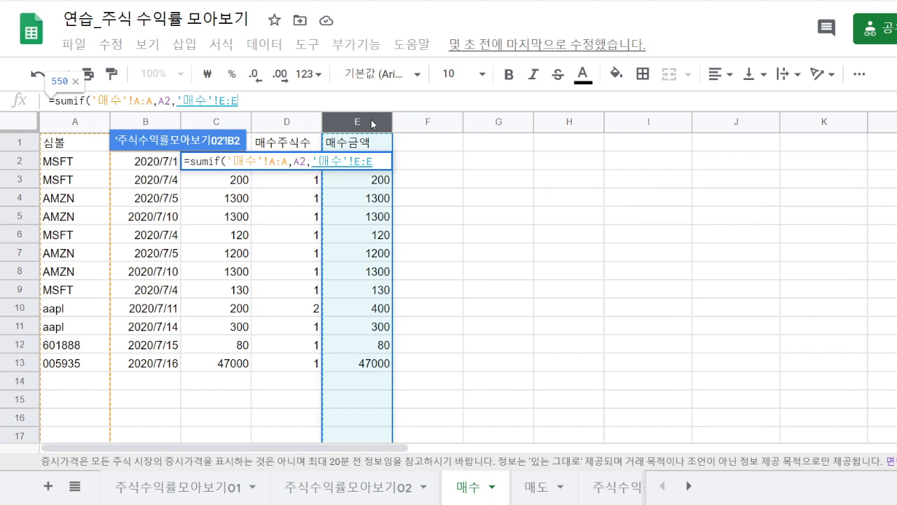
{"action": "type", "text": ")"}
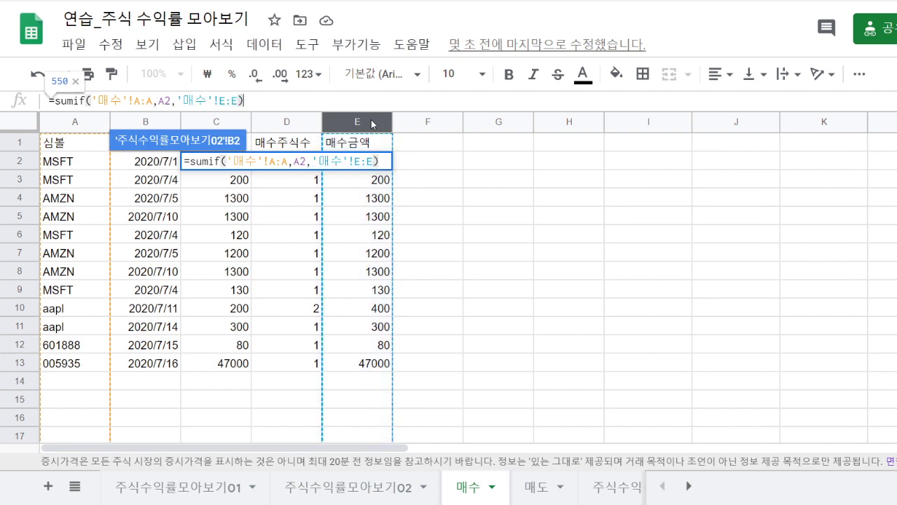
Step: Extend the B2 formula by subtracting sumif('매도'!A:A,A2,'매도'!E:E), the total sale amounts for the symbol
{"action": "type", "text": "-sumif"}
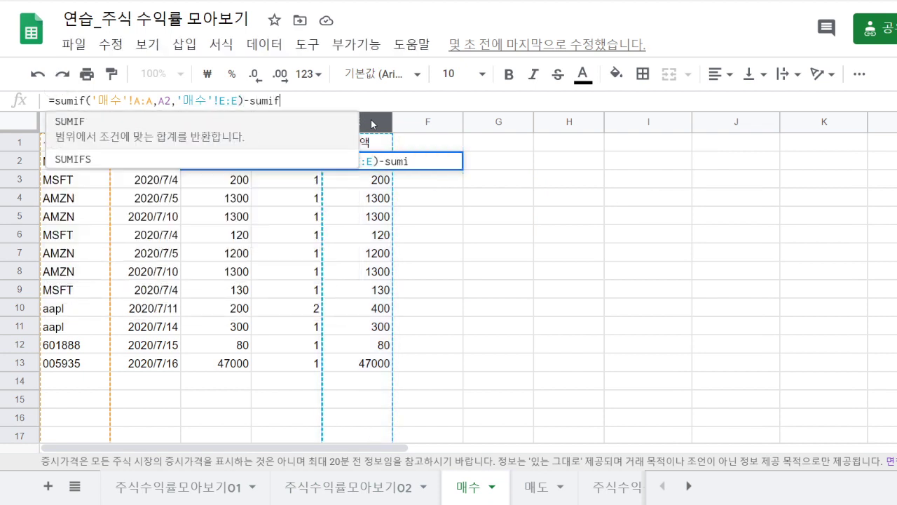
{"action": "type", "text": "("}
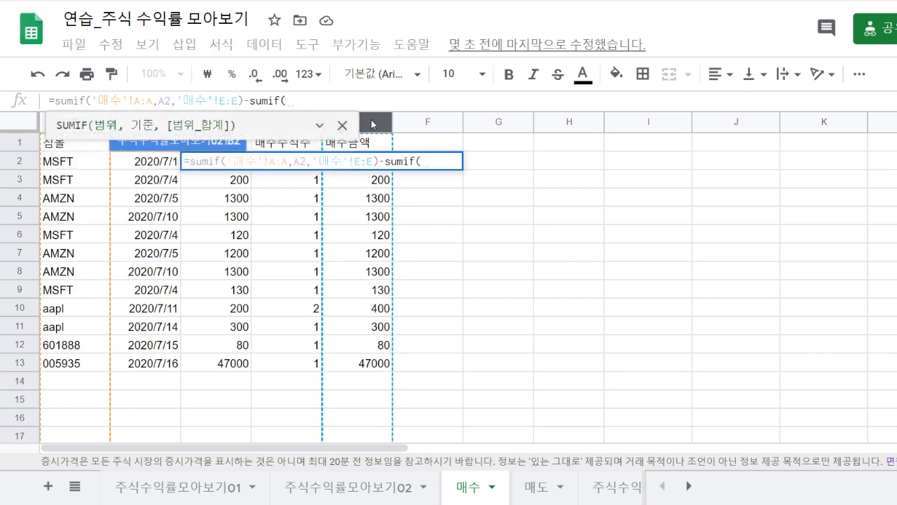
{"action": "left_click", "coordinate": [537, 485]}
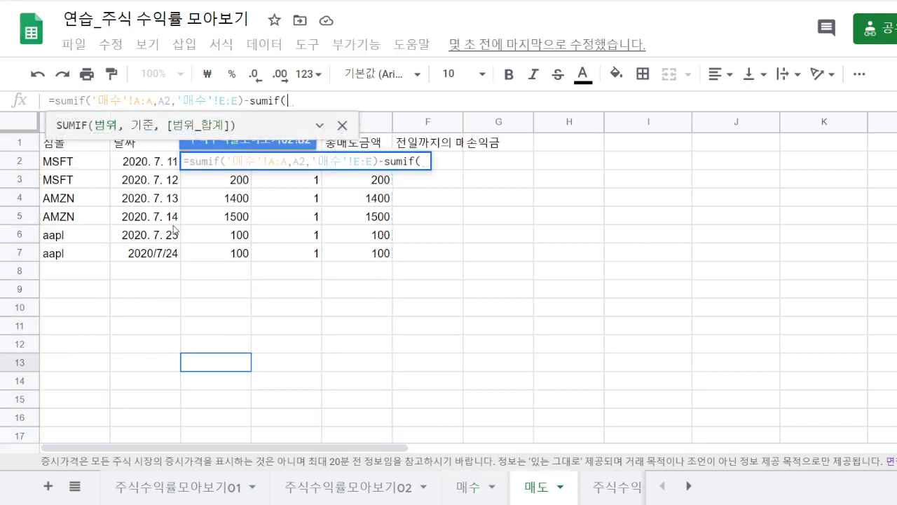
{"action": "left_click", "coordinate": [58, 127]}
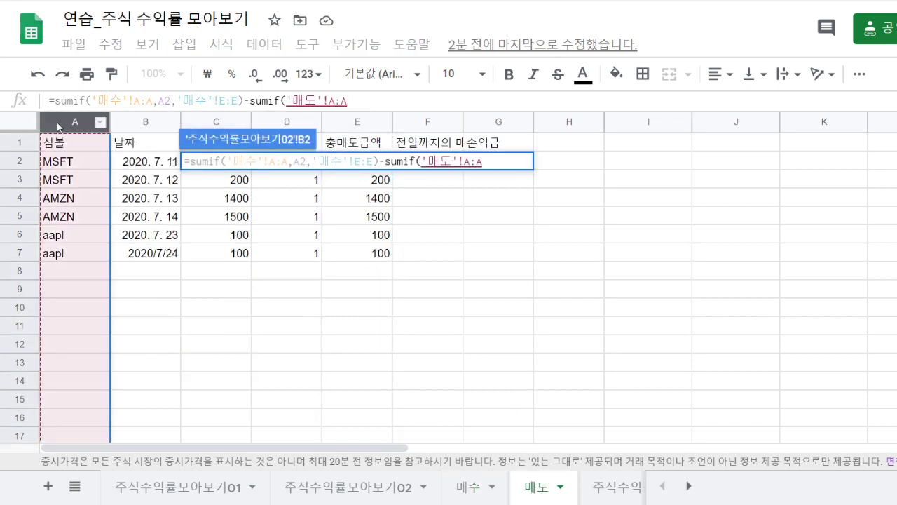
{"action": "type", "text": ","}
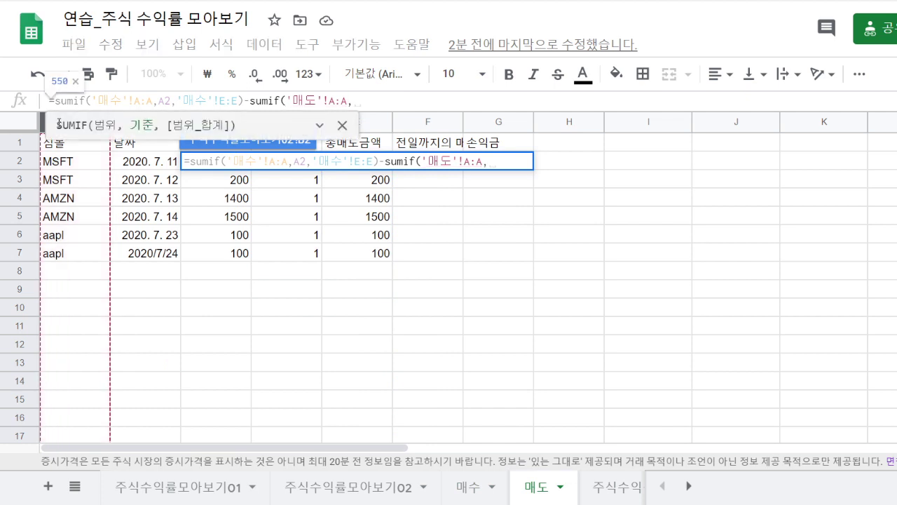
{"action": "left_click", "coordinate": [336, 494]}
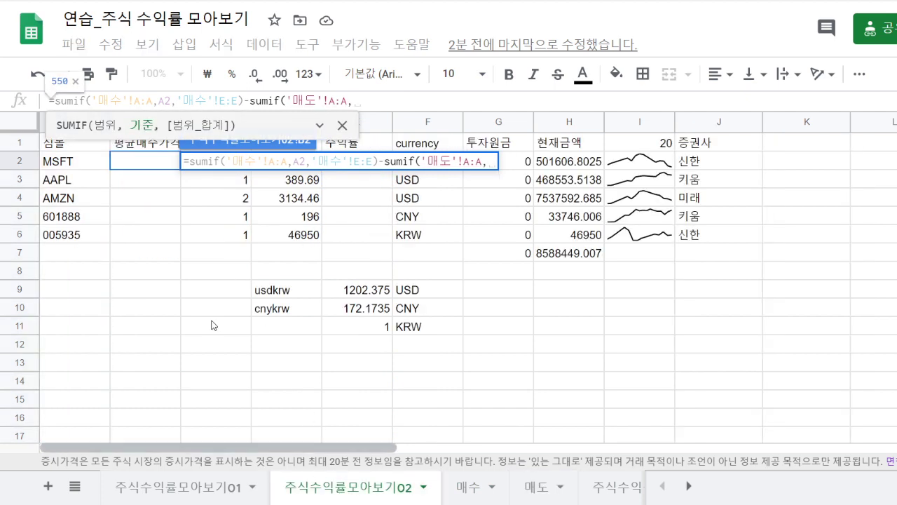
{"action": "left_click", "coordinate": [75, 163]}
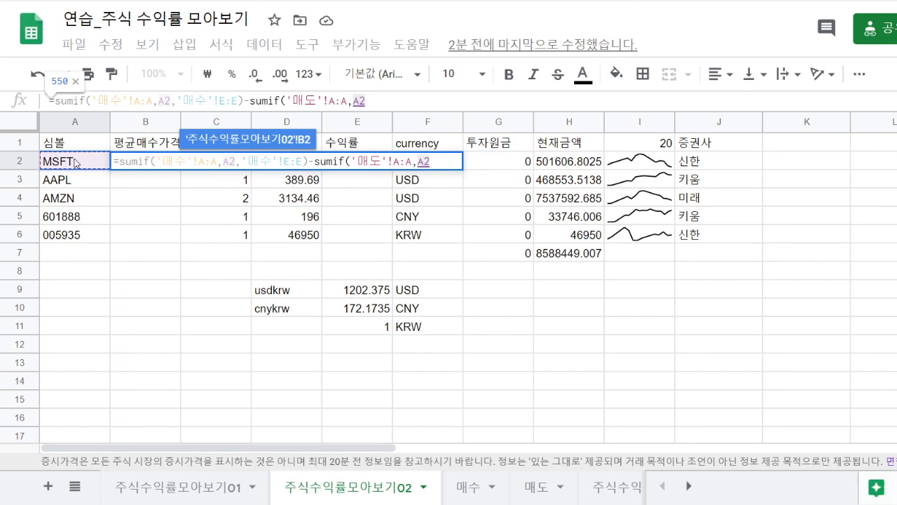
{"action": "type", "text": ","}
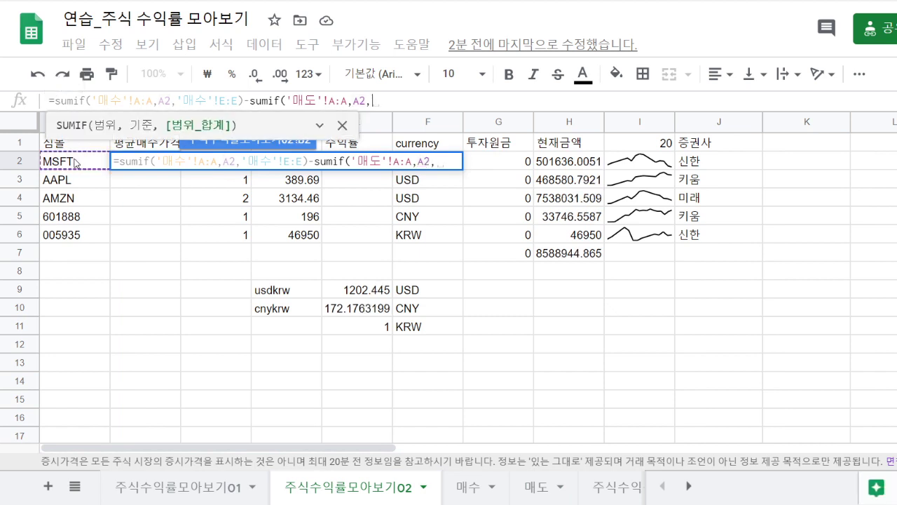
{"action": "left_click", "coordinate": [531, 487]}
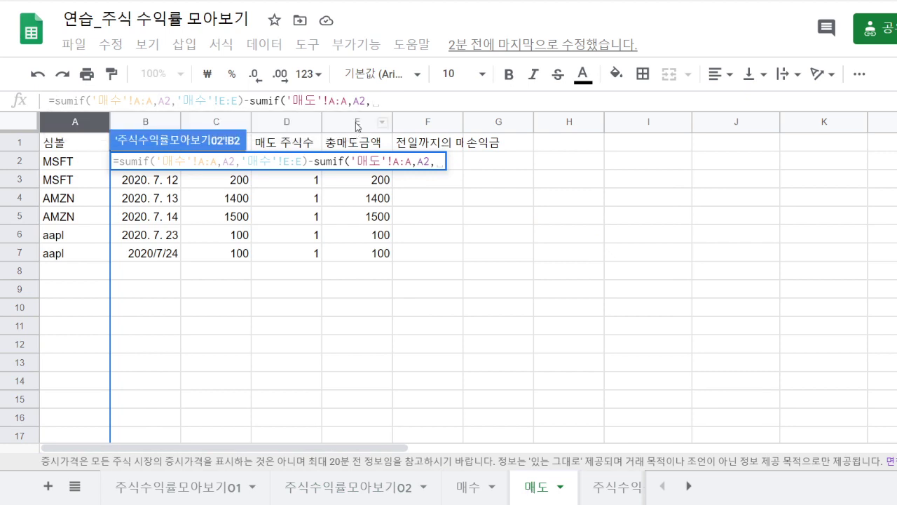
{"action": "left_click", "coordinate": [356, 123]}
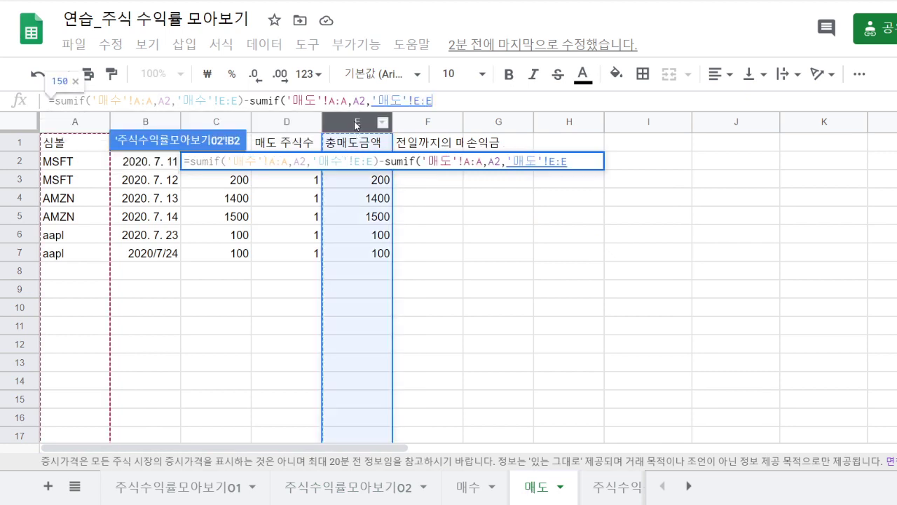
{"action": "type", "text": ")"}
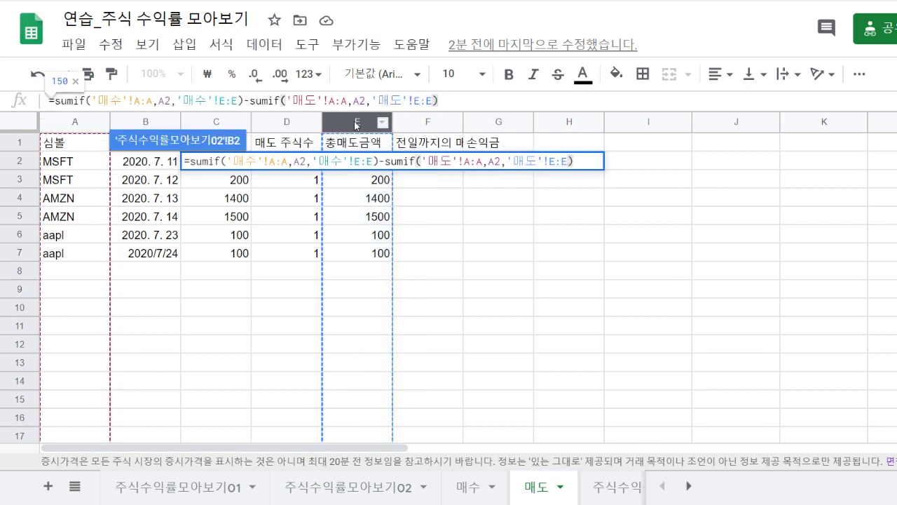
Step: Add +sumif('매도'!A:A,A2,'매도'!G:G) to the B2 formula to include the 손익금 of the sold shares
{"action": "type", "text": "+"}
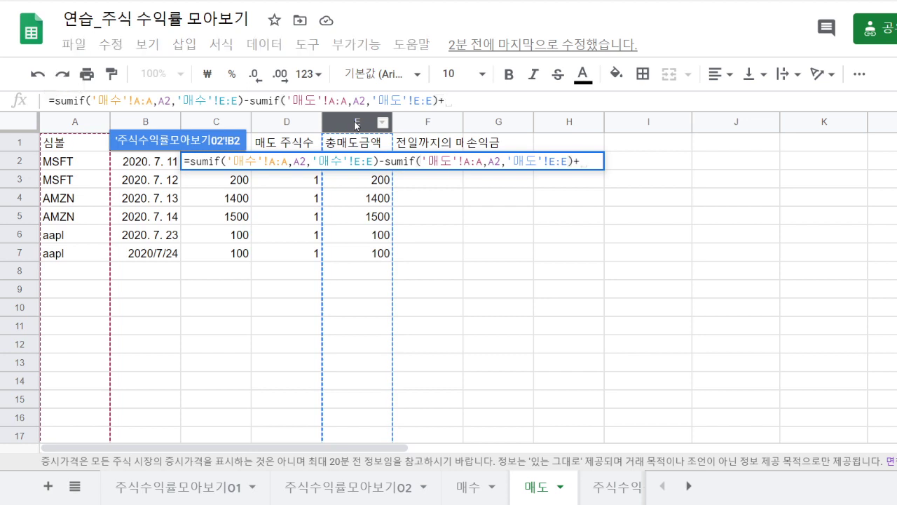
{"action": "type", "text": "sumif"}
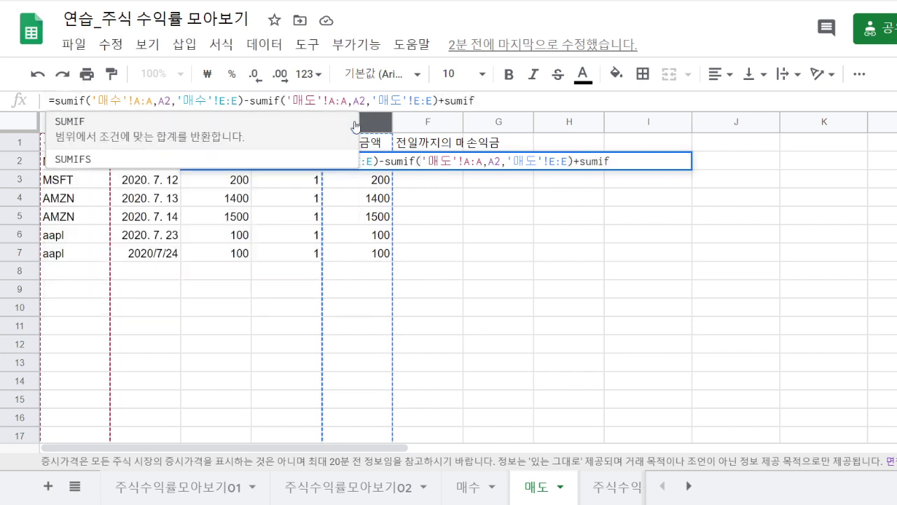
{"action": "type", "text": "("}
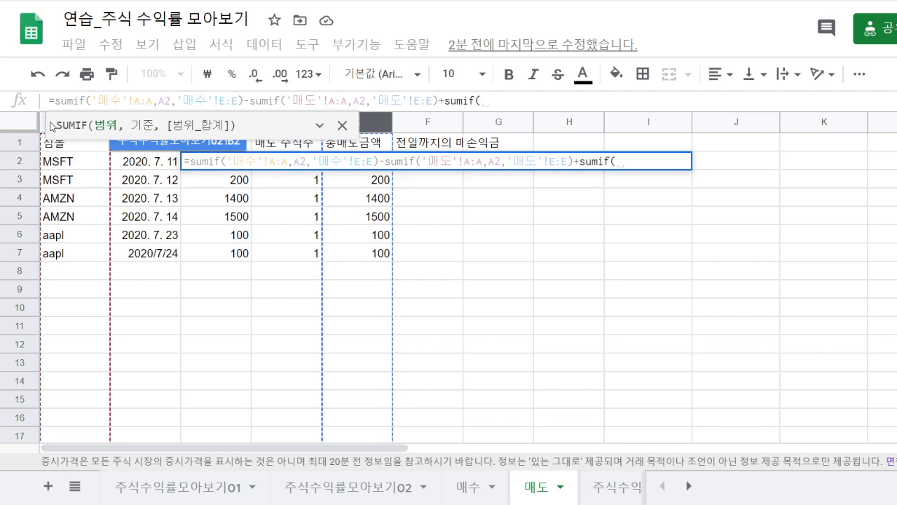
{"action": "left_click", "coordinate": [342, 125]}
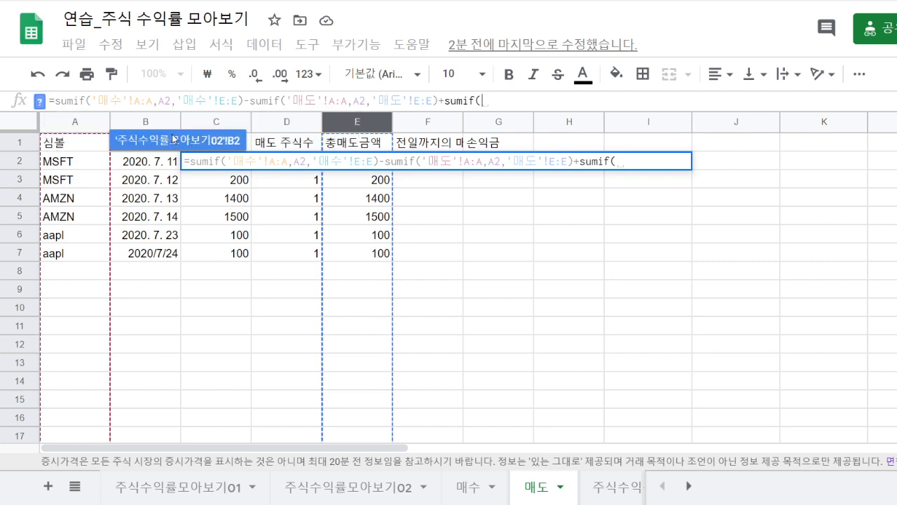
{"action": "left_click", "coordinate": [73, 126]}
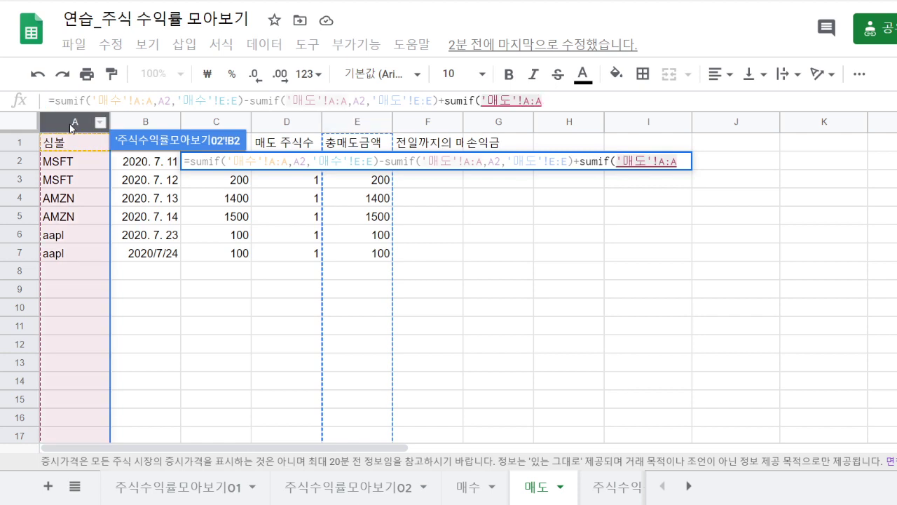
{"action": "type", "text": ","}
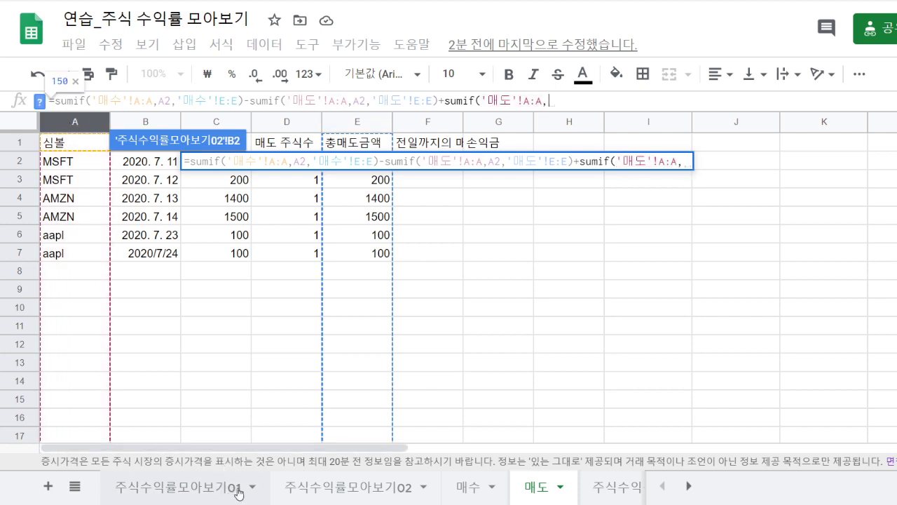
{"action": "left_click", "coordinate": [335, 490]}
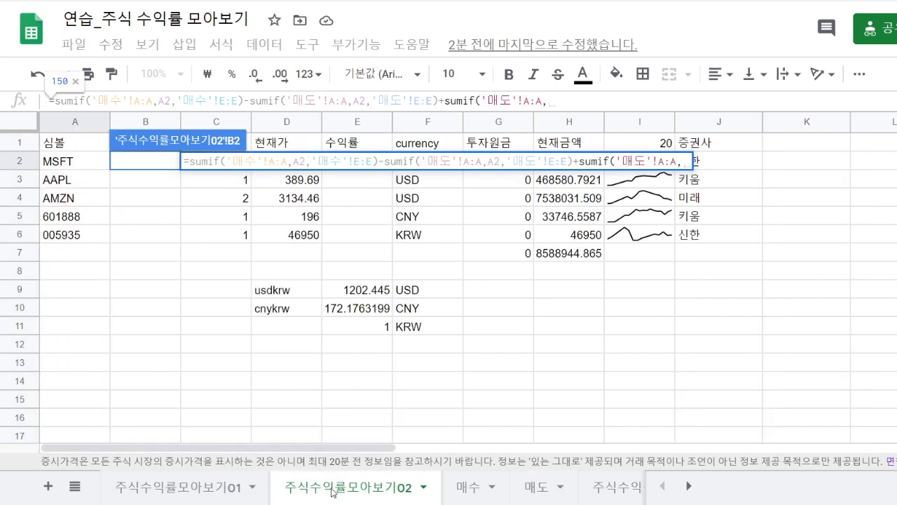
{"action": "left_click", "coordinate": [73, 162]}
{"action": "type", "text": ","}
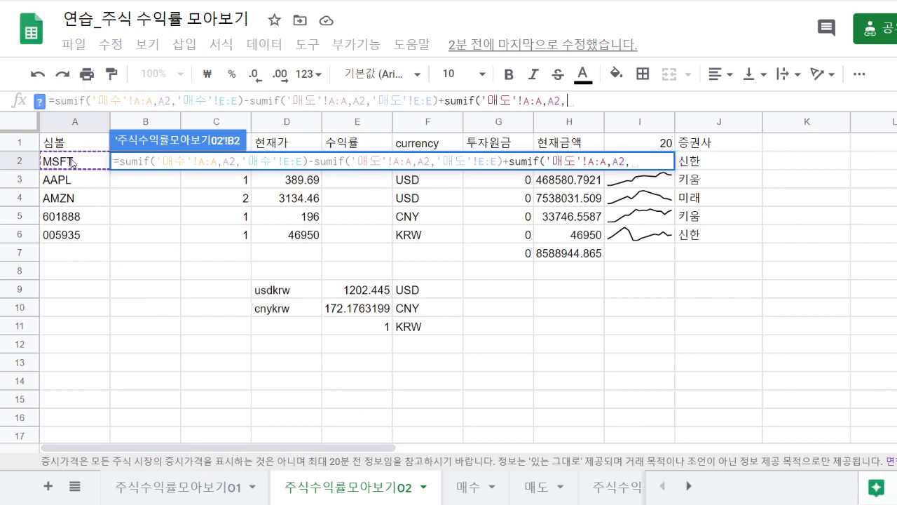
{"action": "left_click", "coordinate": [532, 490]}
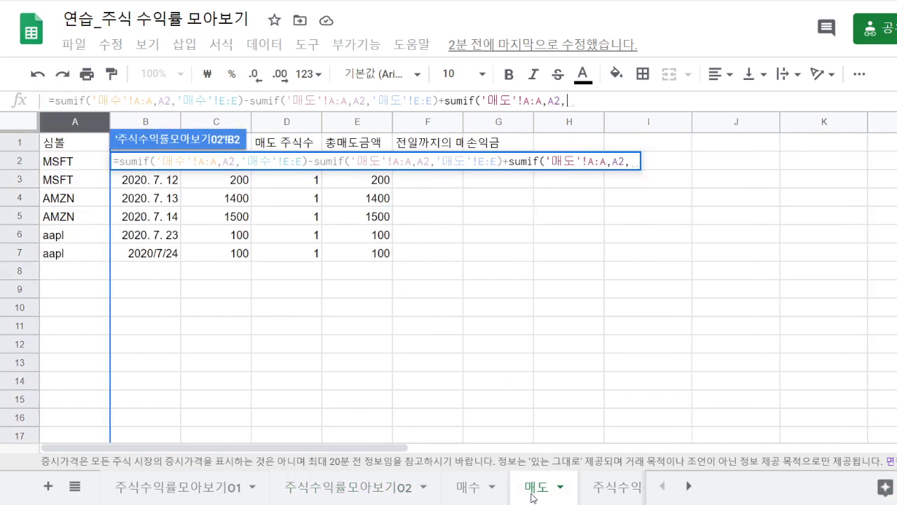
{"action": "left_click", "coordinate": [485, 123]}
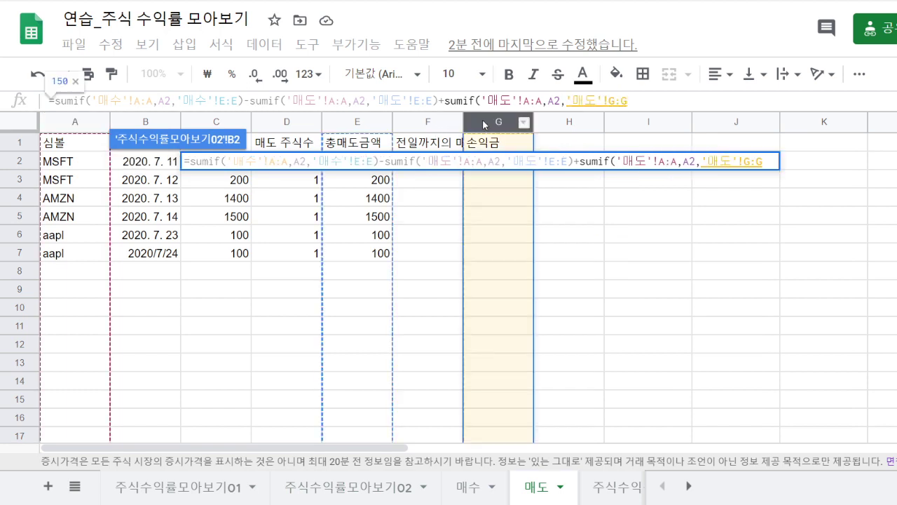
{"action": "type", "text": ")"}
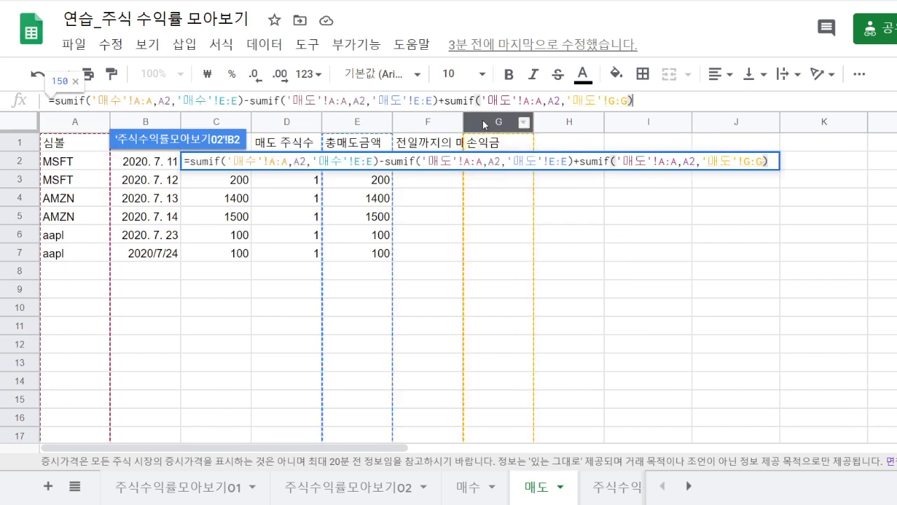
Step: Enclose the B2 formula's three sums in parentheses, divide them by C2, and fill the formula down through B6
{"action": "type", "text": ")"}
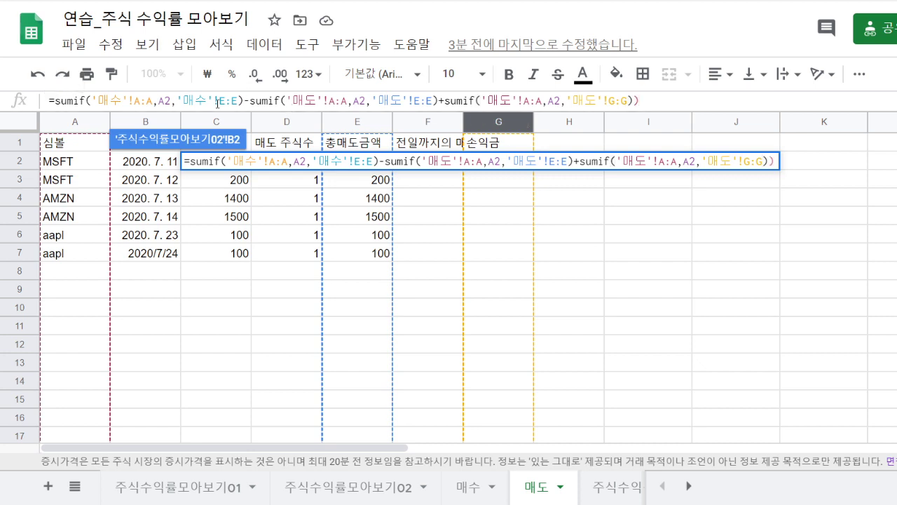
{"action": "left_click", "coordinate": [53, 100]}
{"action": "type", "text": "("}
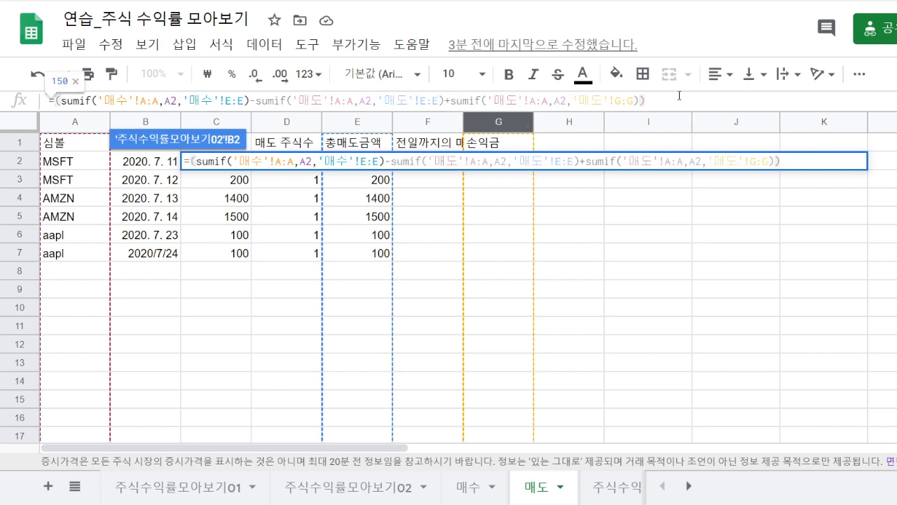
{"action": "left_click", "coordinate": [679, 98]}
{"action": "type", "text": "/"}
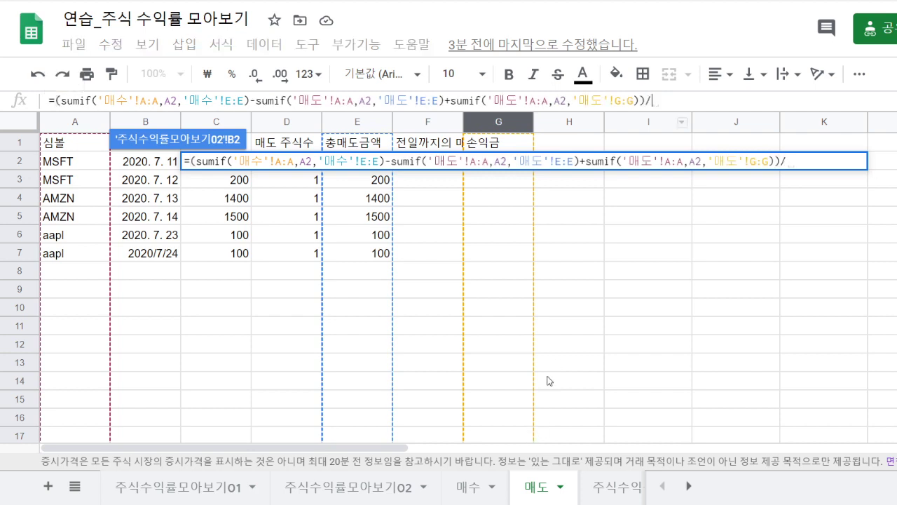
{"action": "left_click", "coordinate": [348, 487]}
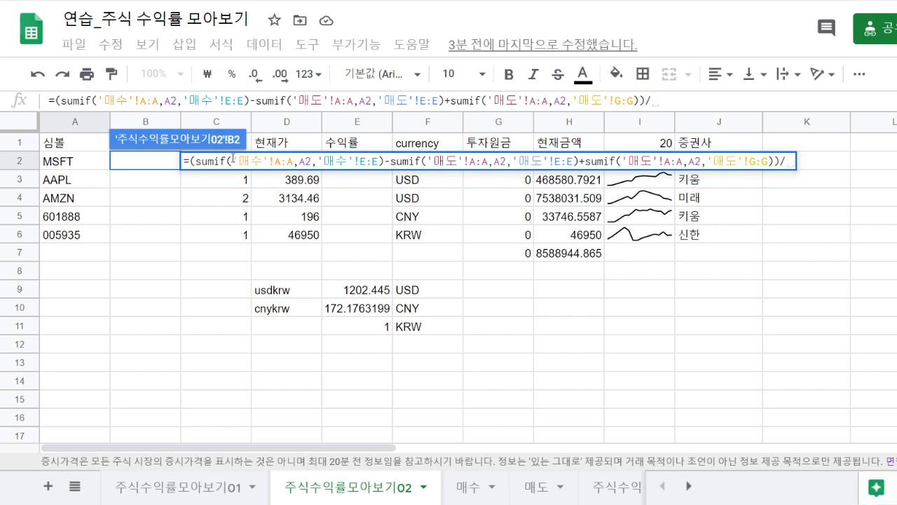
{"action": "type", "text": "c2"}
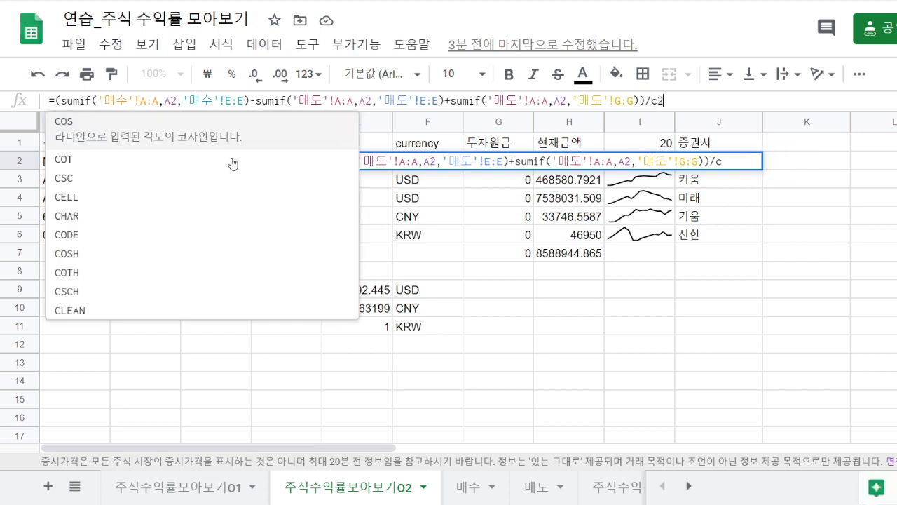
{"action": "key", "text": "Return"}
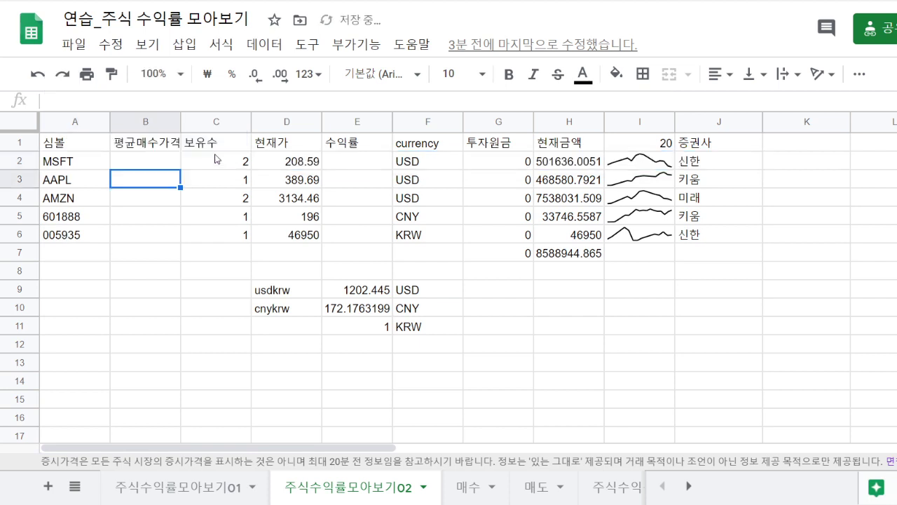
{"action": "left_click", "coordinate": [174, 164]}
{"action": "left_click_drag", "start_coordinate": [181, 168], "coordinate": [163, 236]}
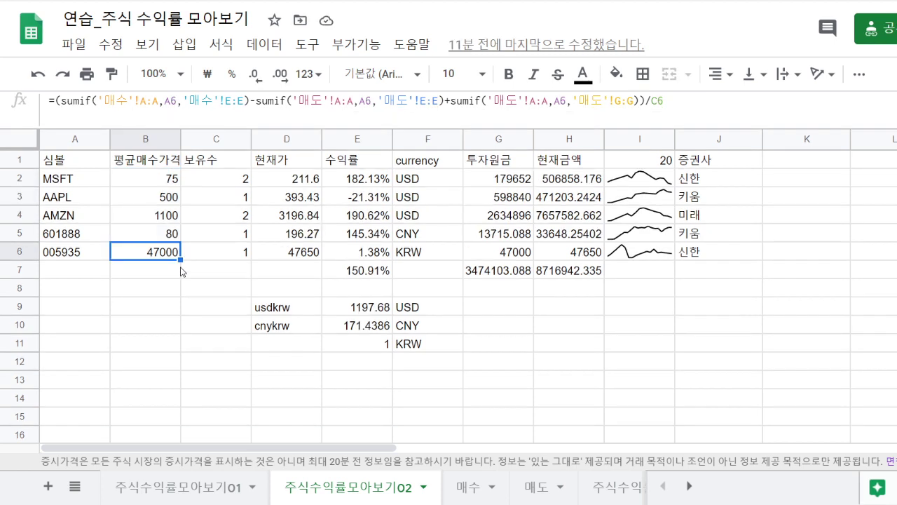
Step: In cell F2 of the 매도 sheet, start a =sumifs( formula with the purchase amounts '매수'!E:E as the sum range
{"action": "left_click", "coordinate": [538, 491]}
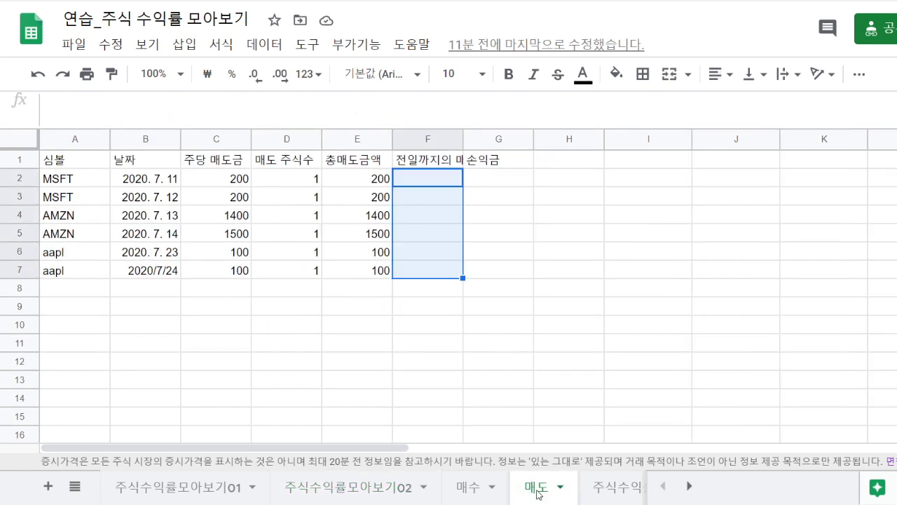
{"action": "left_click", "coordinate": [426, 182]}
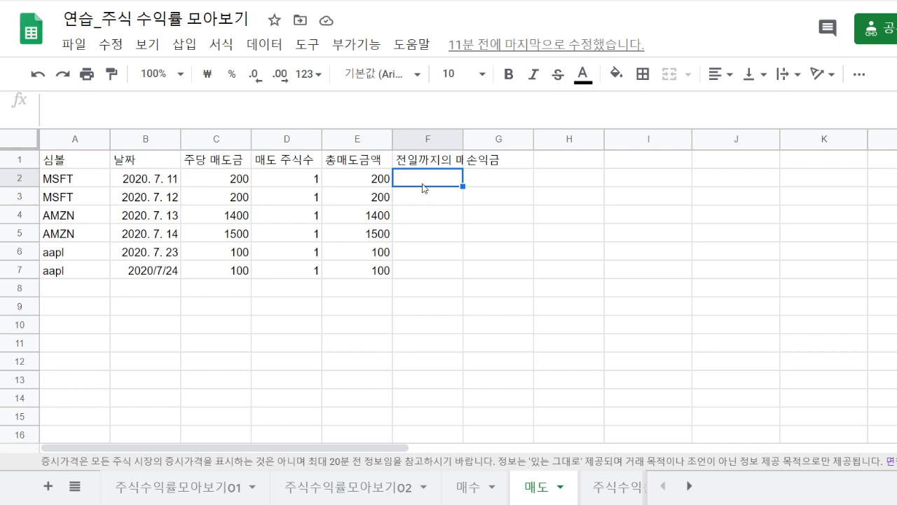
{"action": "type", "text": "="}
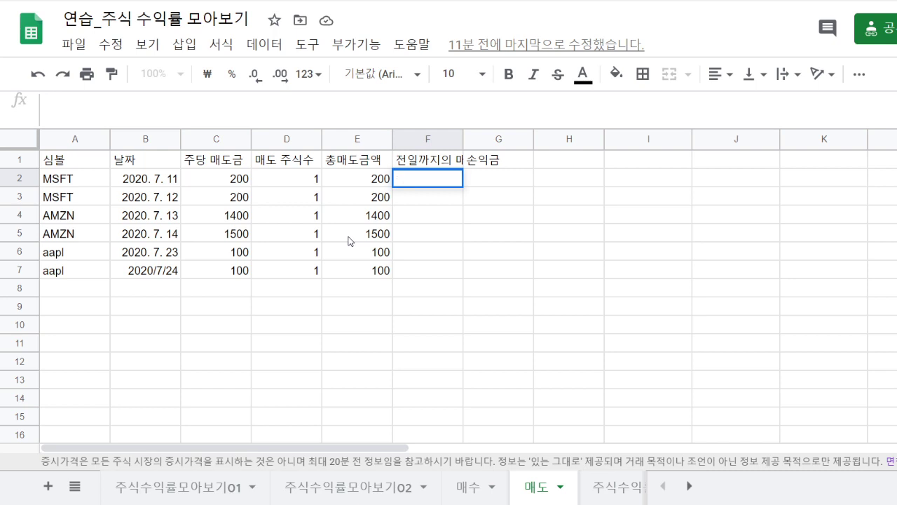
{"action": "type", "text": "=녀ㅡ"}
{"action": "key", "text": "BackSpace"}
{"action": "key", "text": "BackSpace"}
{"action": "key", "text": "Hangul"}
{"action": "type", "text": "sumifs("}
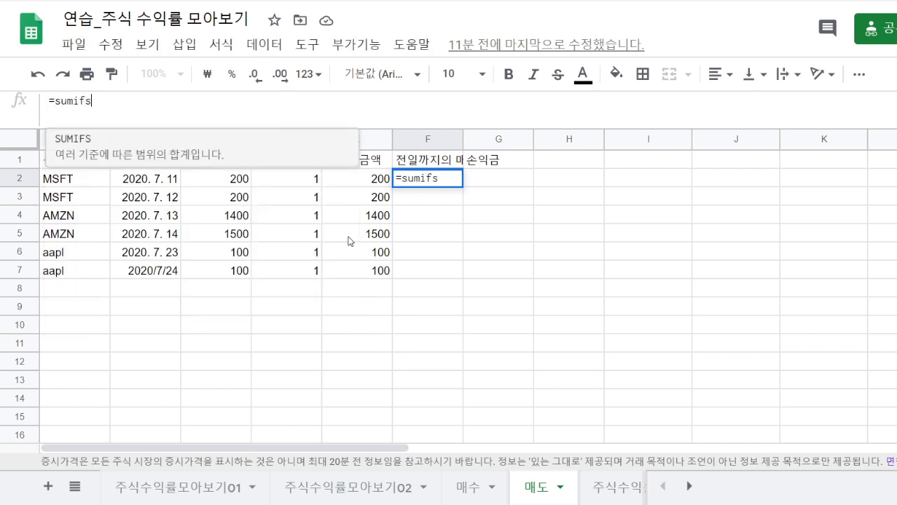
{"action": "left_click", "coordinate": [479, 500]}
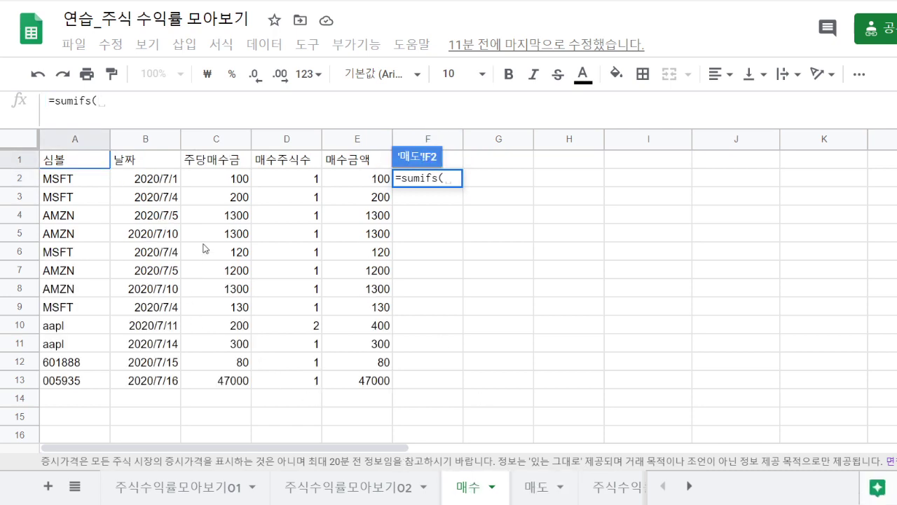
{"action": "left_click", "coordinate": [358, 140]}
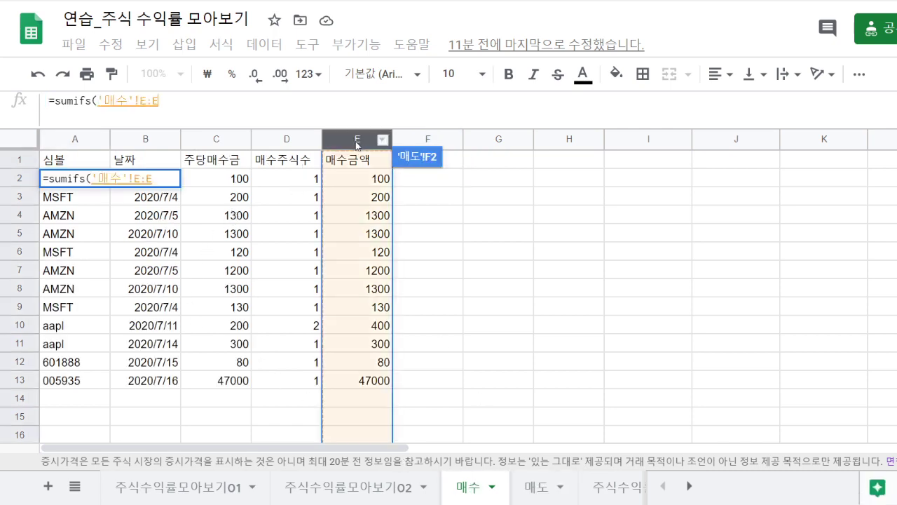
{"action": "type", "text": ","}
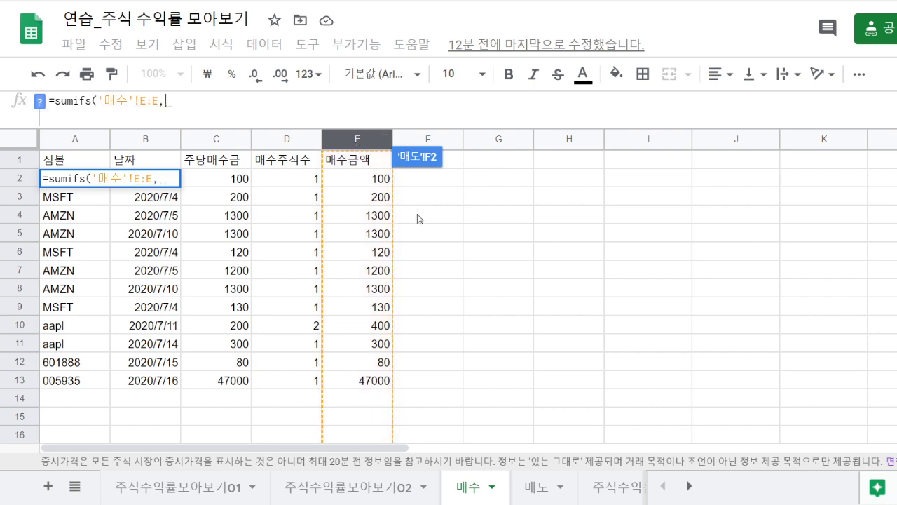
Step: Add the symbol criterion '매수'!A:A,a2 to the SUMIFS formula, matching the symbol in the 매도 sheet
{"action": "left_click", "coordinate": [67, 139]}
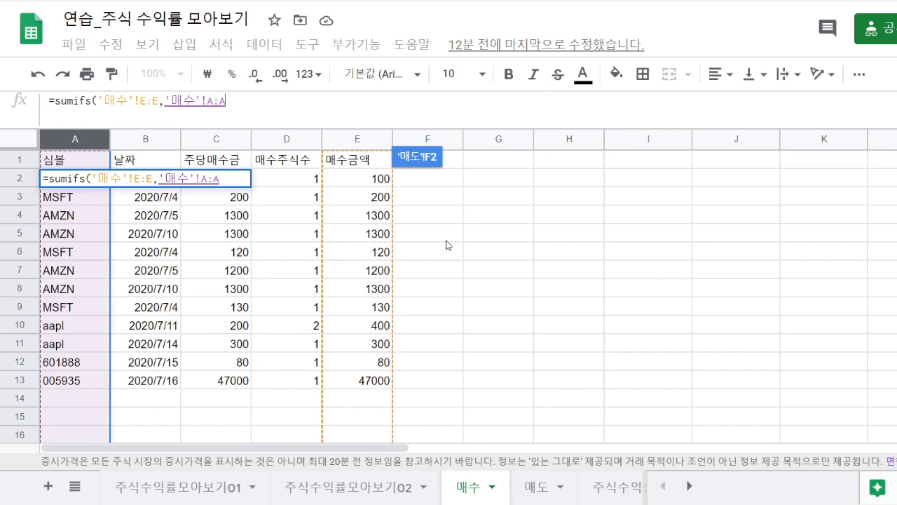
{"action": "type", "text": ","}
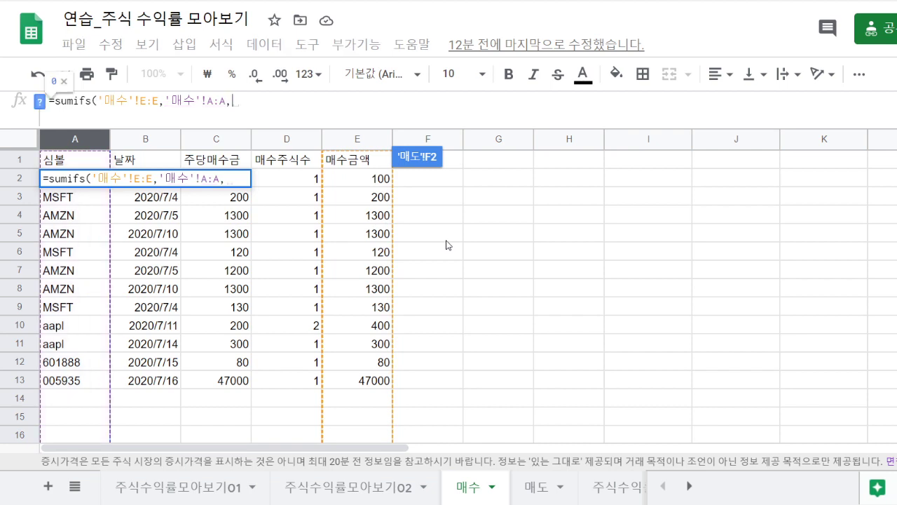
{"action": "key", "text": "ctrl+shift+Page_Down"}
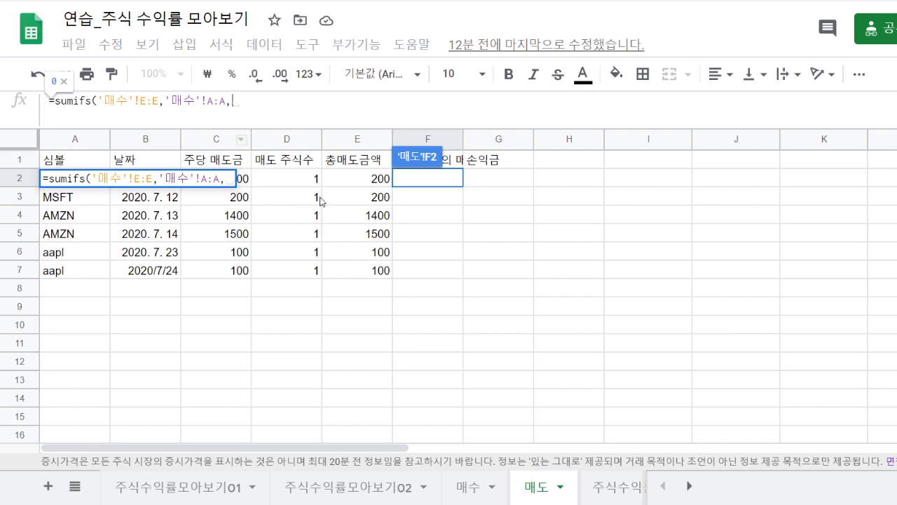
{"action": "type", "text": "a2"}
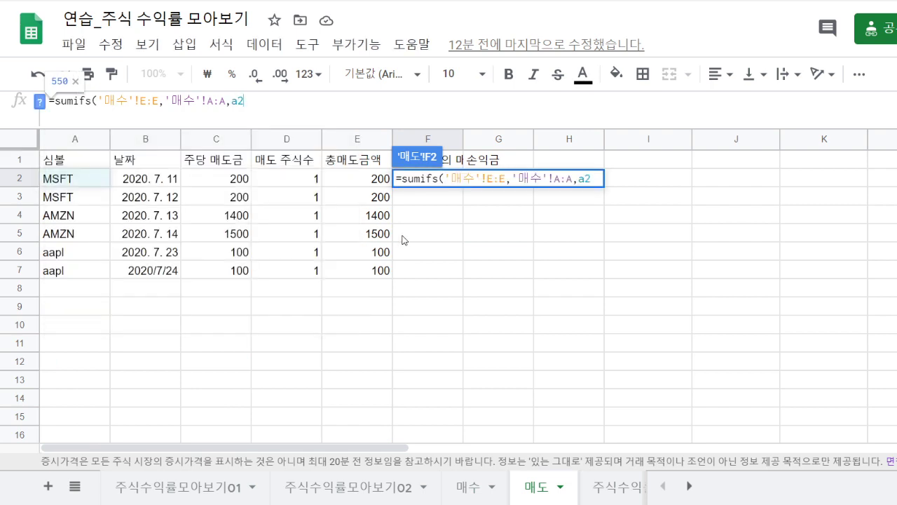
{"action": "type", "text": ","}
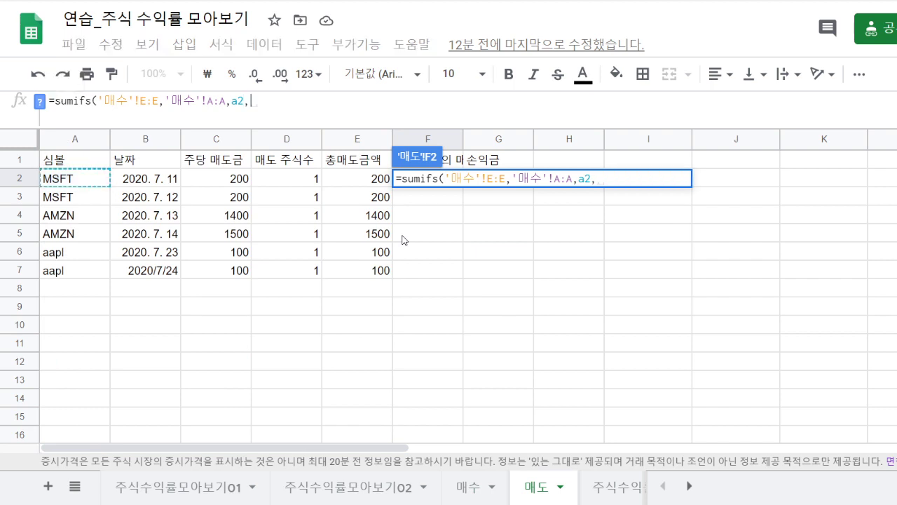
Step: Add the date criterion '매수'!B:B,"<"&B2 to restrict the sum to purchases before the sale date, and close the SUMIFS
{"action": "left_click", "coordinate": [468, 487]}
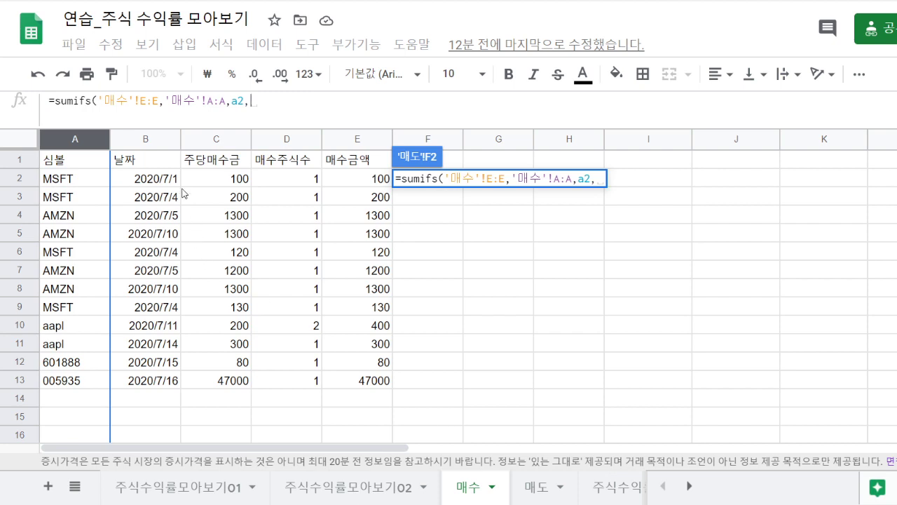
{"action": "left_click", "coordinate": [148, 142]}
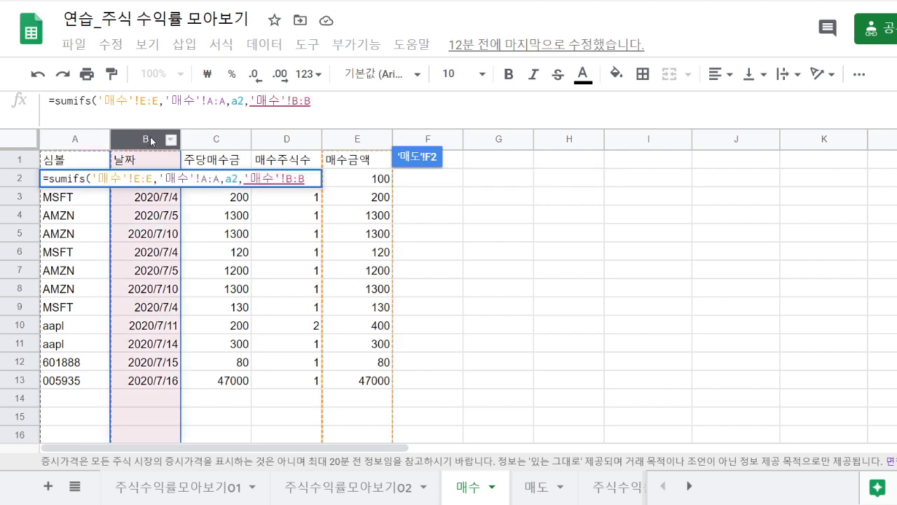
{"action": "type", "text": ","}
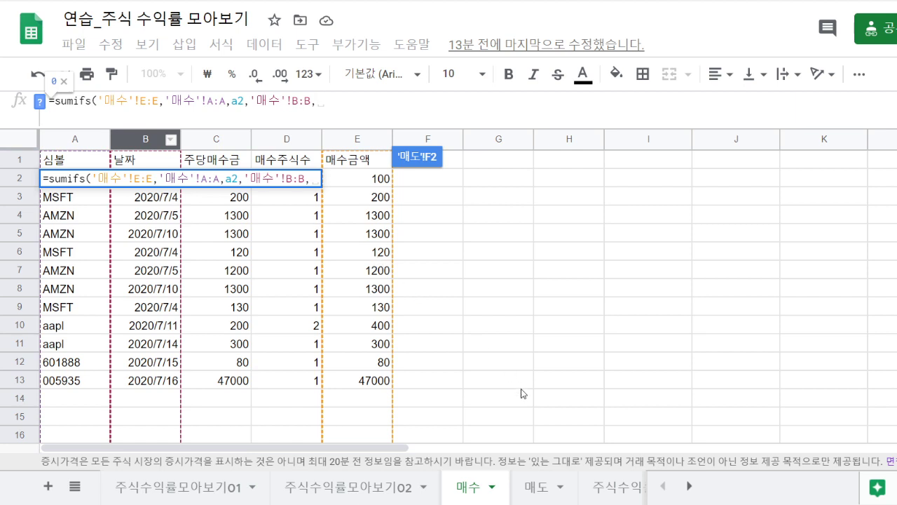
{"action": "left_click", "coordinate": [538, 487]}
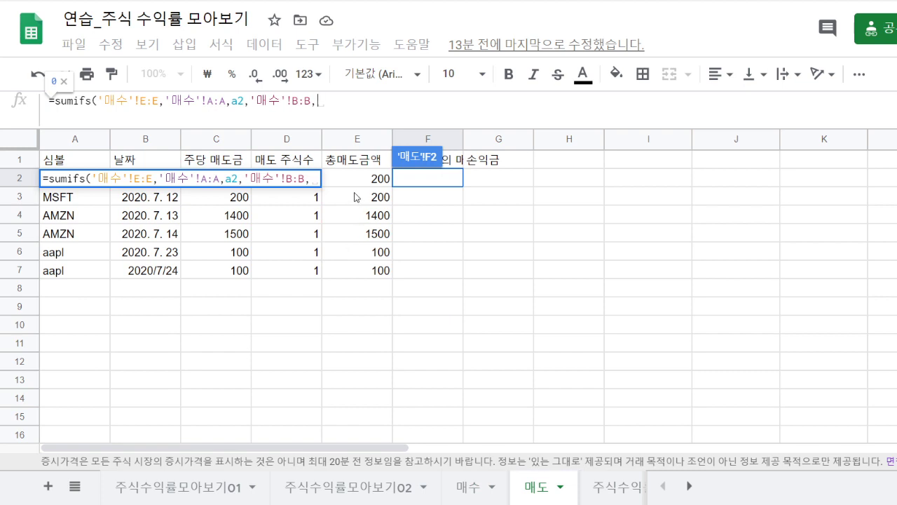
{"action": "type", "text": "\"<"}
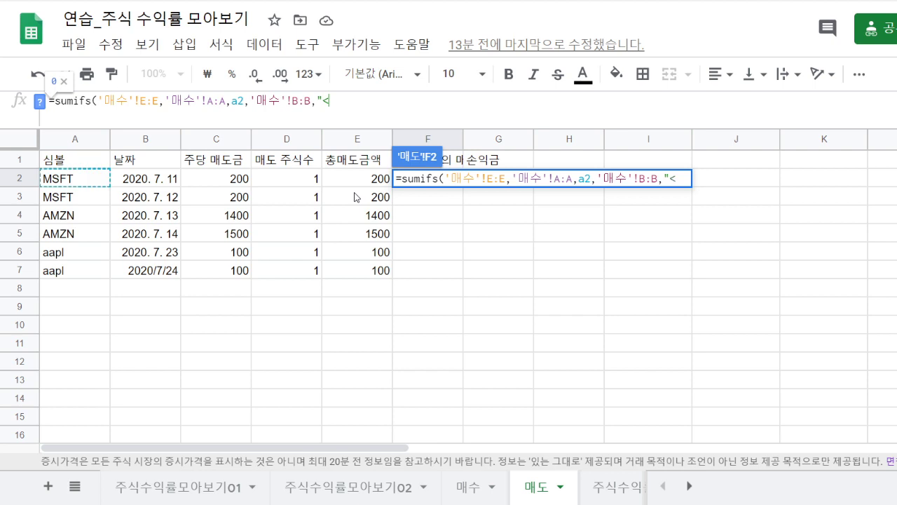
{"action": "type", "text": "\"&"}
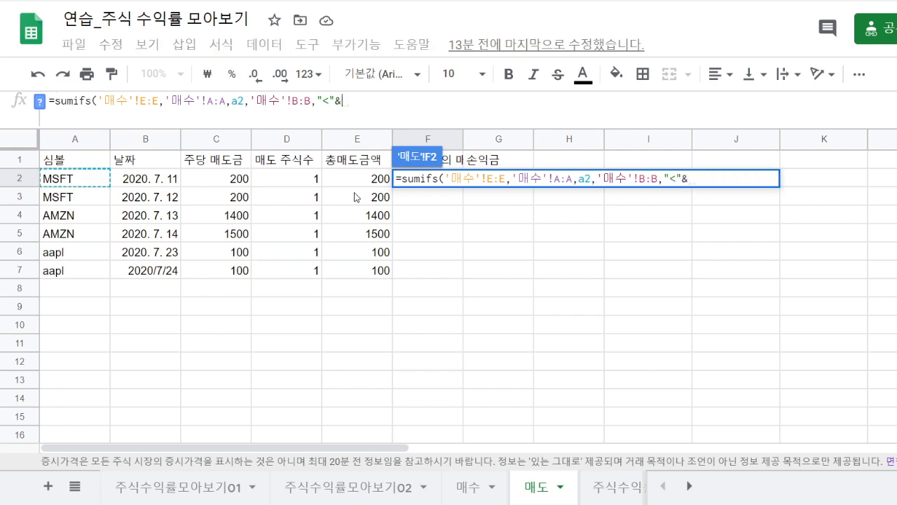
{"action": "left_click", "coordinate": [154, 179]}
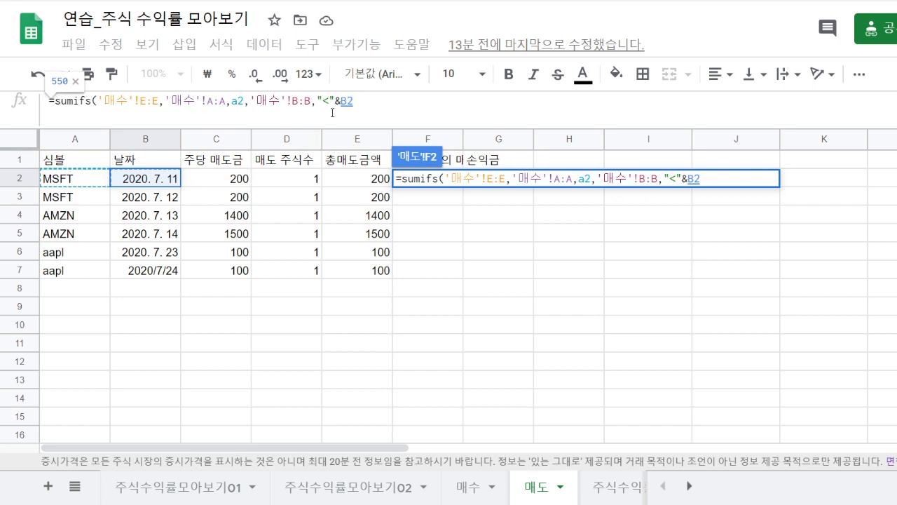
{"action": "left_click_drag", "start_coordinate": [340, 101], "coordinate": [322, 101]}
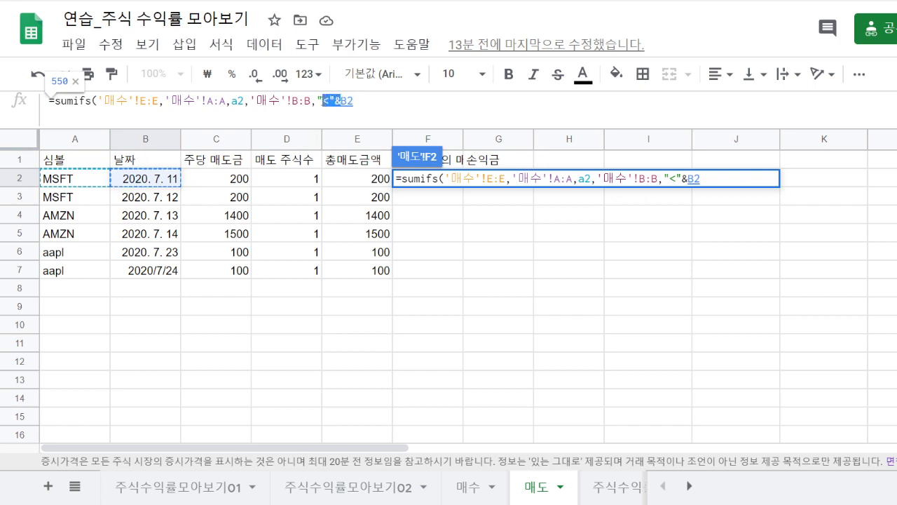
{"action": "left_click", "coordinate": [355, 102]}
{"action": "type", "text": ")"}
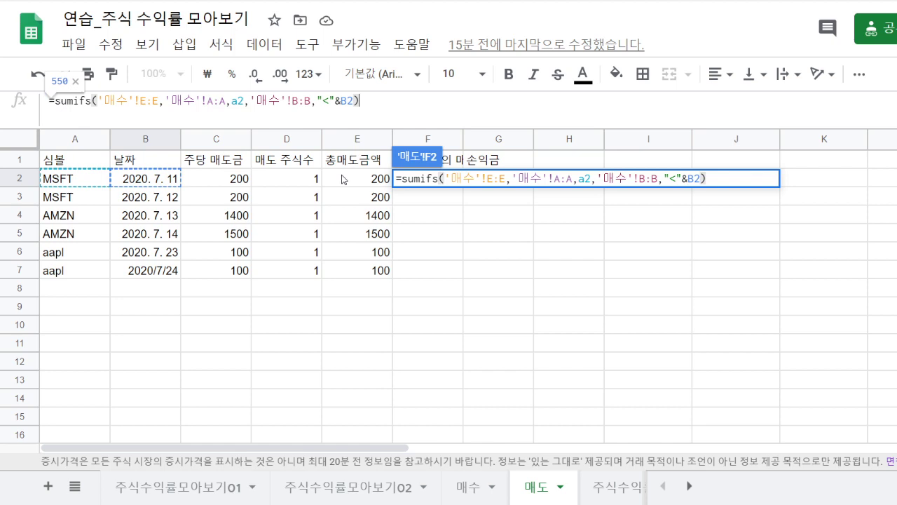
Step: Extend the F2 formula with -sumifs(E:E,A:A,A2, to subtract the 매도 sheet's sale amounts for the same symbol
{"action": "type", "text": "-sumif"}
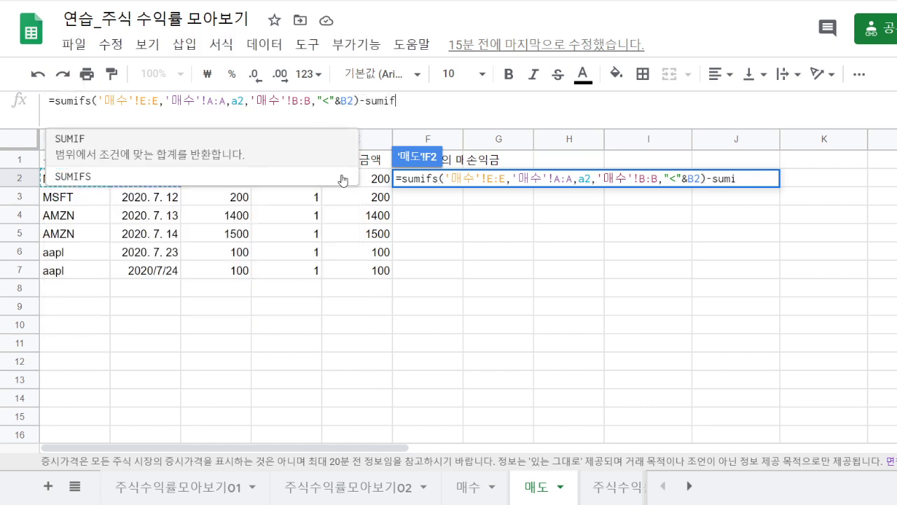
{"action": "type", "text": "s("}
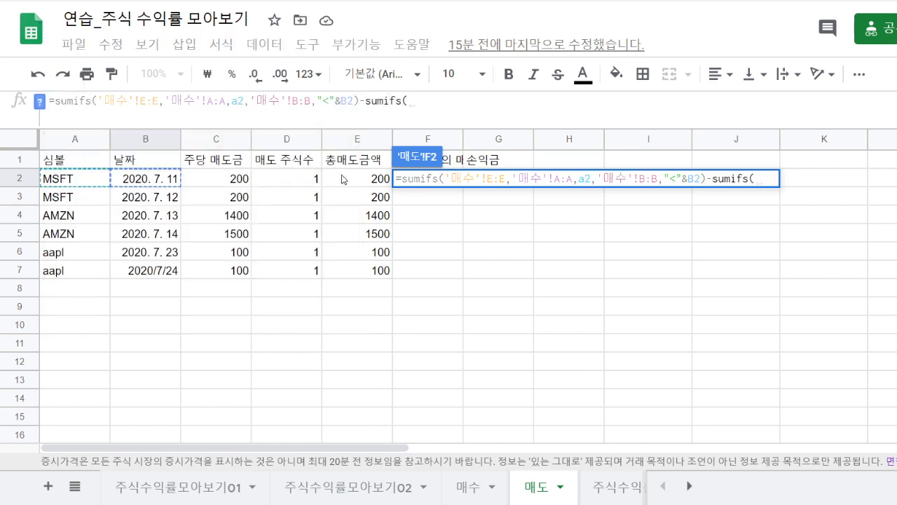
{"action": "left_click", "coordinate": [361, 140]}
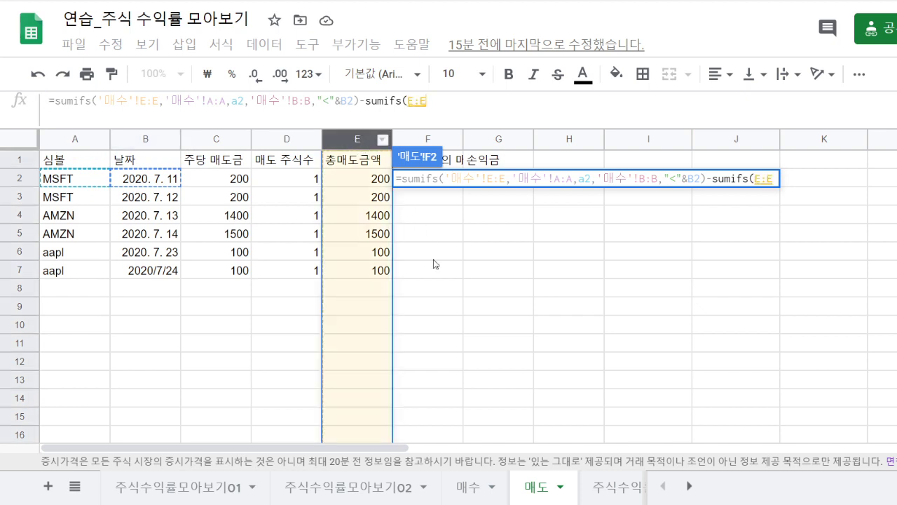
{"action": "type", "text": ","}
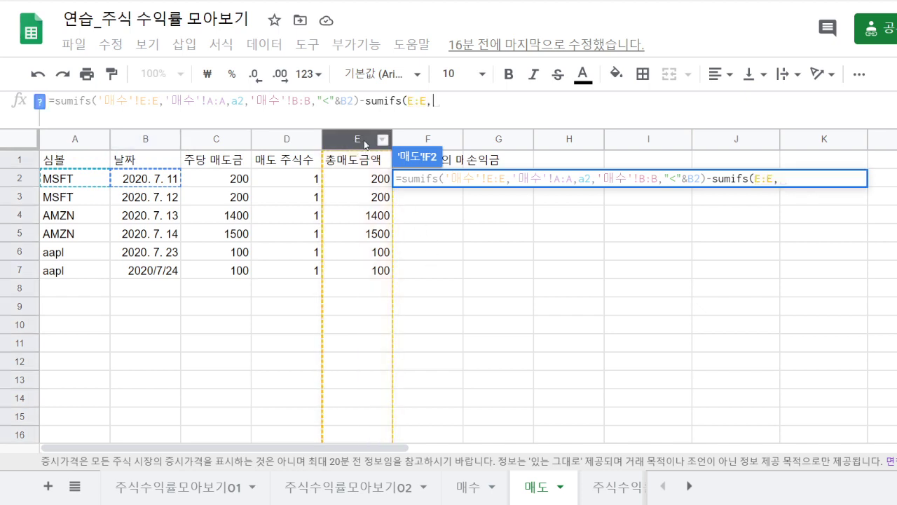
{"action": "left_click", "coordinate": [74, 138]}
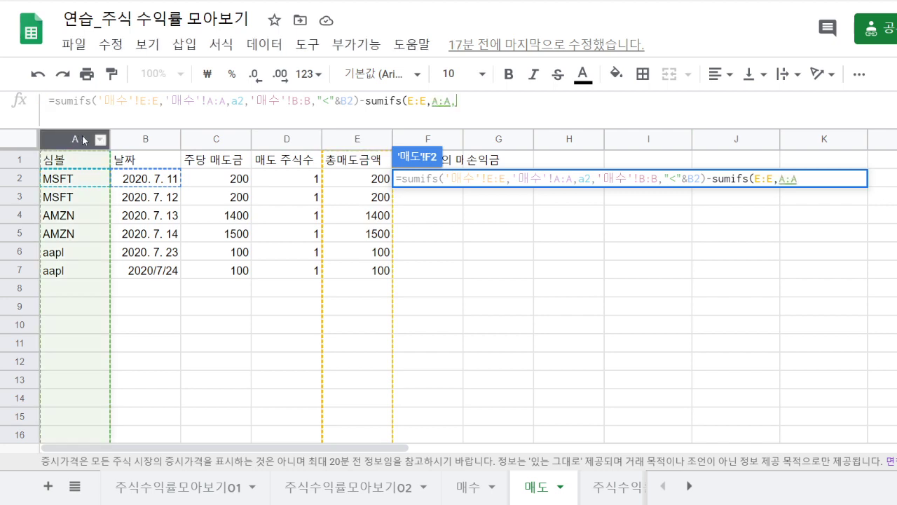
{"action": "type", "text": ","}
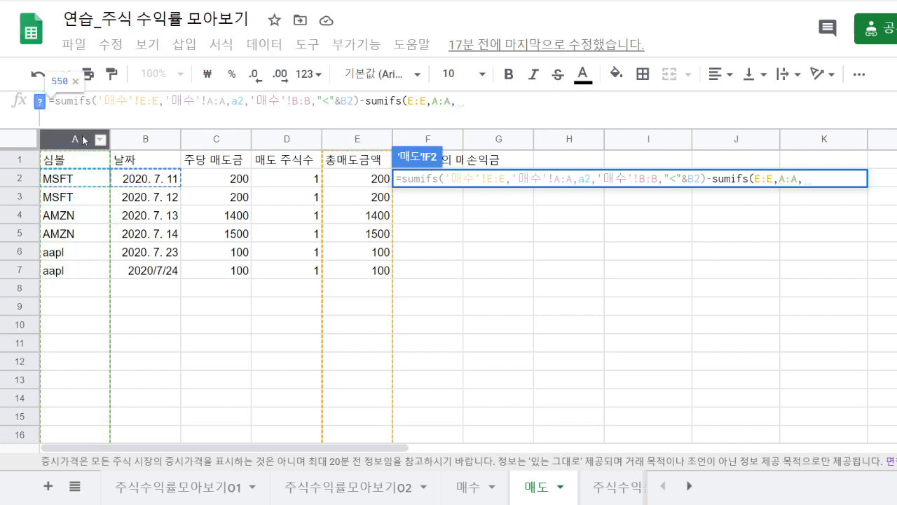
{"action": "left_click", "coordinate": [90, 184]}
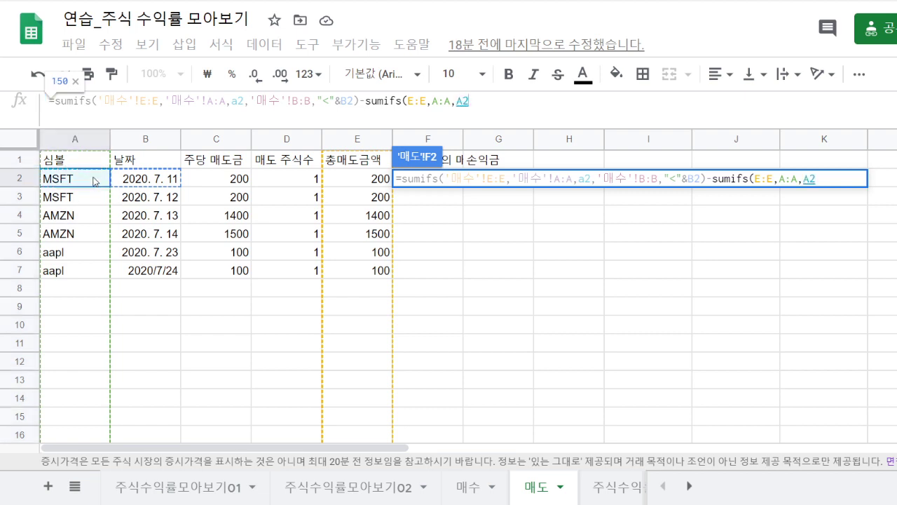
{"action": "type", "text": ","}
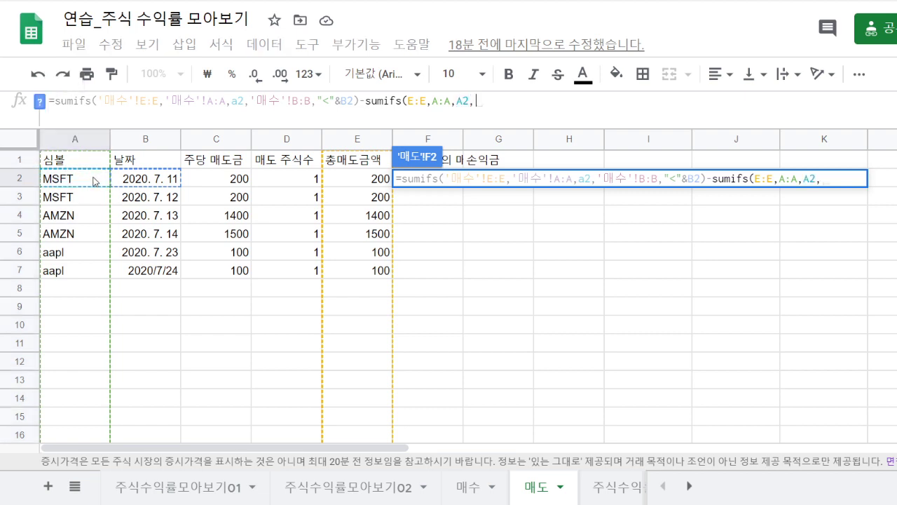
Step: Complete the second SUMIFS with the date criterion B:B,"<"&B2, limiting it to sales before the row's date
{"action": "left_click", "coordinate": [144, 139]}
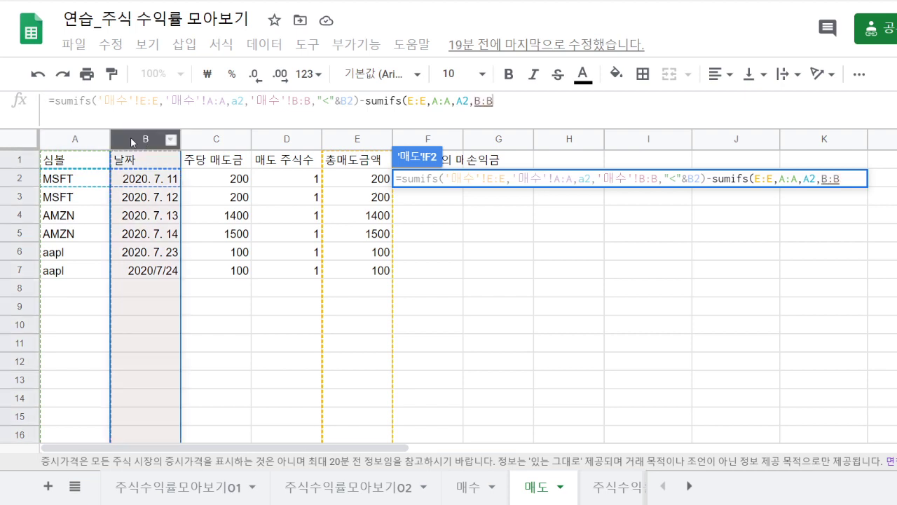
{"action": "type", "text": ","}
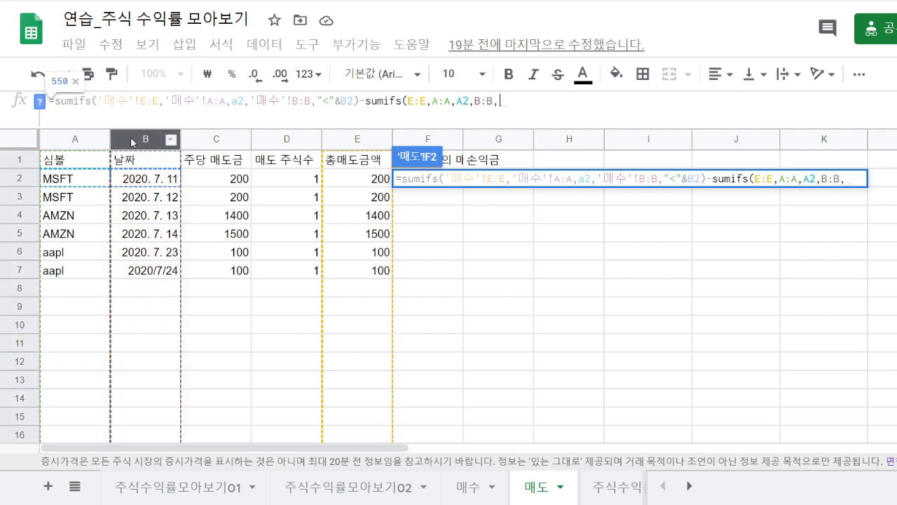
{"action": "type", "text": "\"<\""}
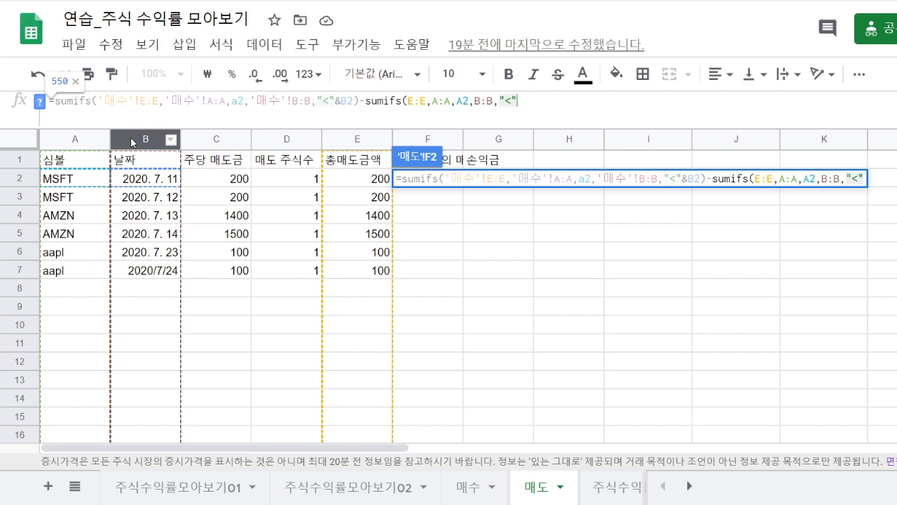
{"action": "type", "text": "&"}
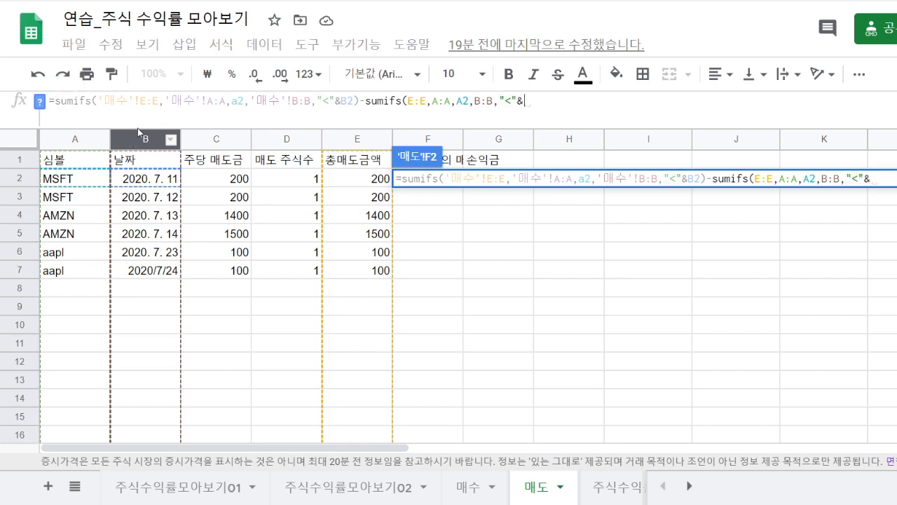
{"action": "left_click", "coordinate": [146, 181]}
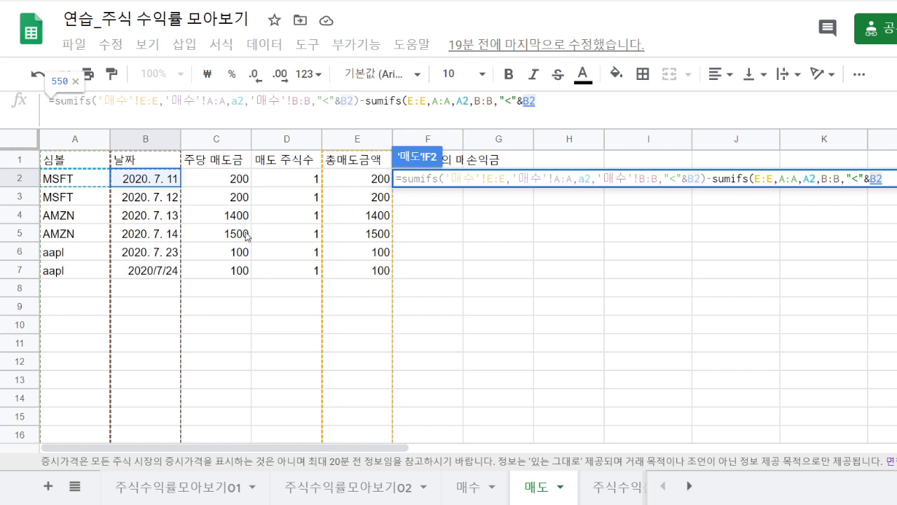
{"action": "type", "text": ")"}
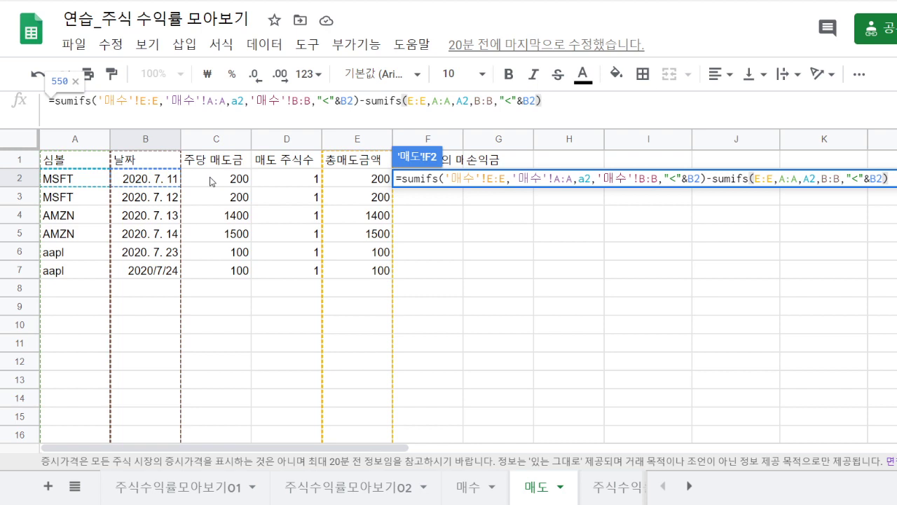
Step: Extend the F2 formula with +sumifs(G:G,A:A,A2, to add back the 손익금 column's amounts for the same symbol
{"action": "type", "text": "+su"}
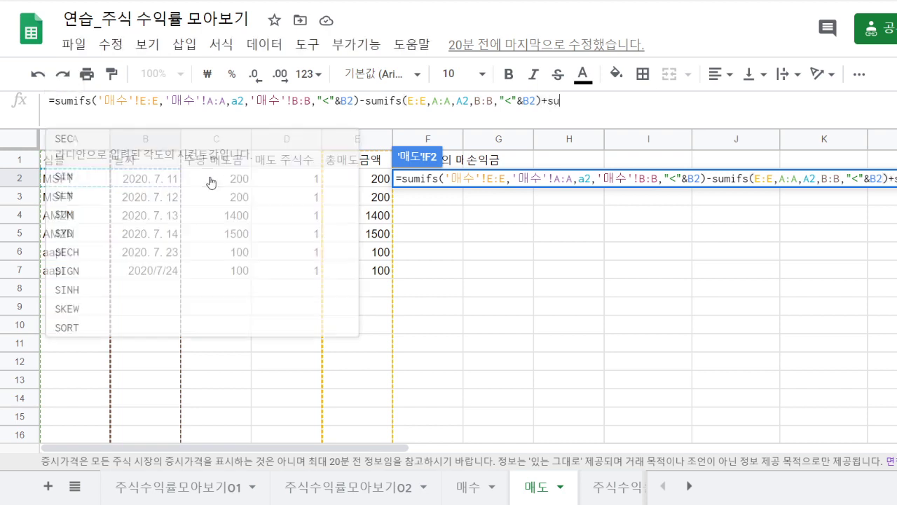
{"action": "type", "text": "mifs("}
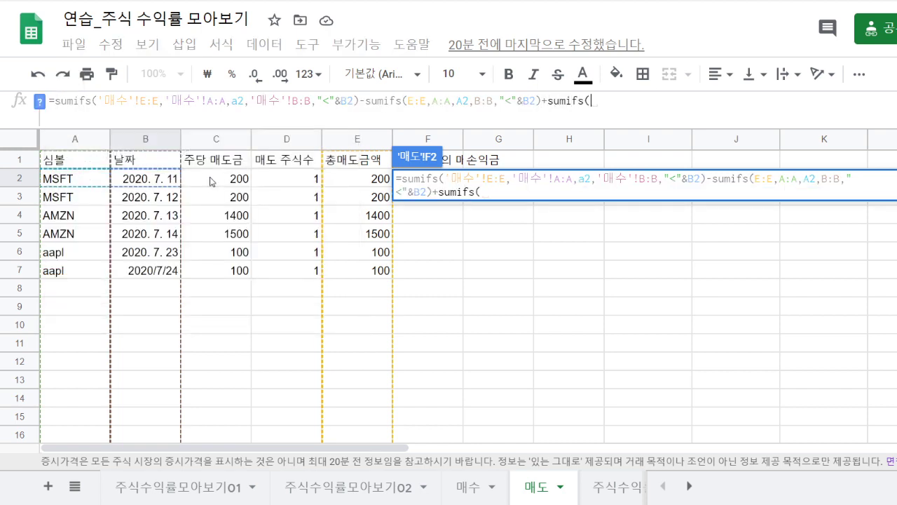
{"action": "left_click", "coordinate": [486, 142]}
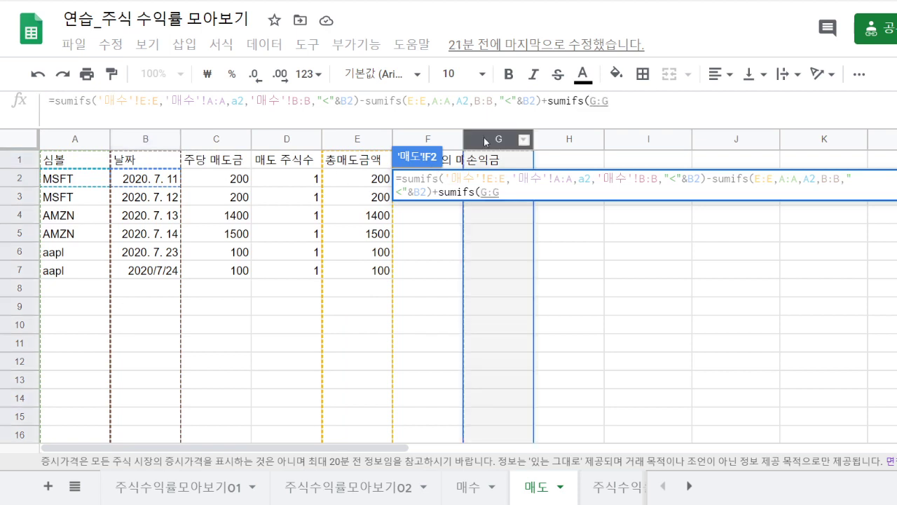
{"action": "type", "text": ","}
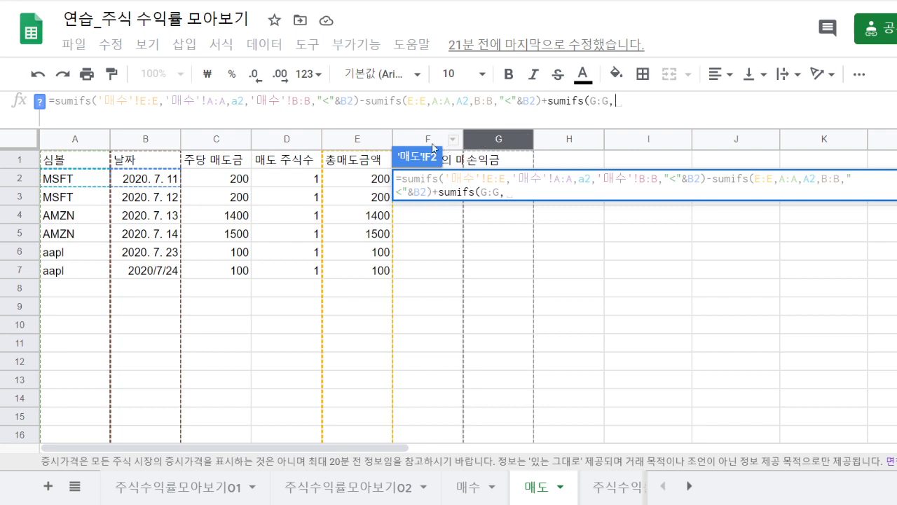
{"action": "left_click", "coordinate": [74, 139]}
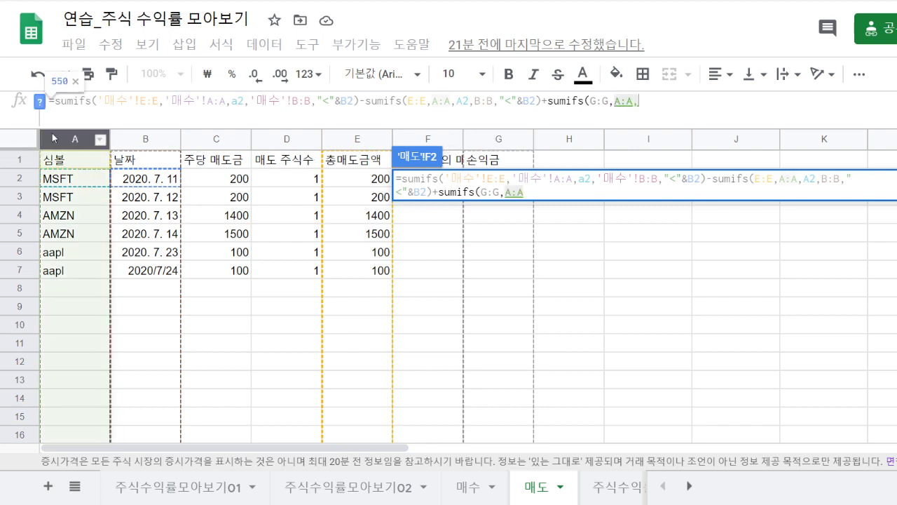
{"action": "type", "text": ","}
{"action": "left_click", "coordinate": [82, 183]}
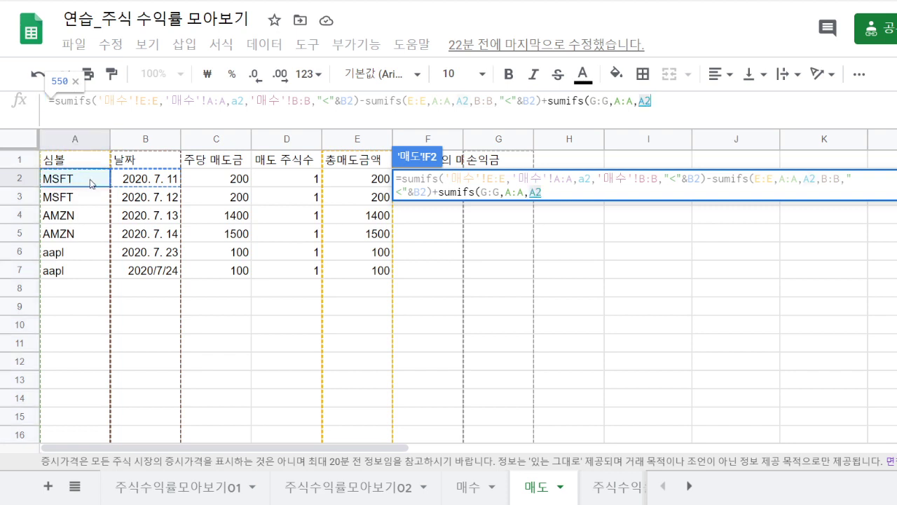
{"action": "type", "text": ","}
Step: Complete the 손익금 SUMIFS with the date criterion B:B,"<"&B2 and close it
{"action": "left_click", "coordinate": [130, 141]}
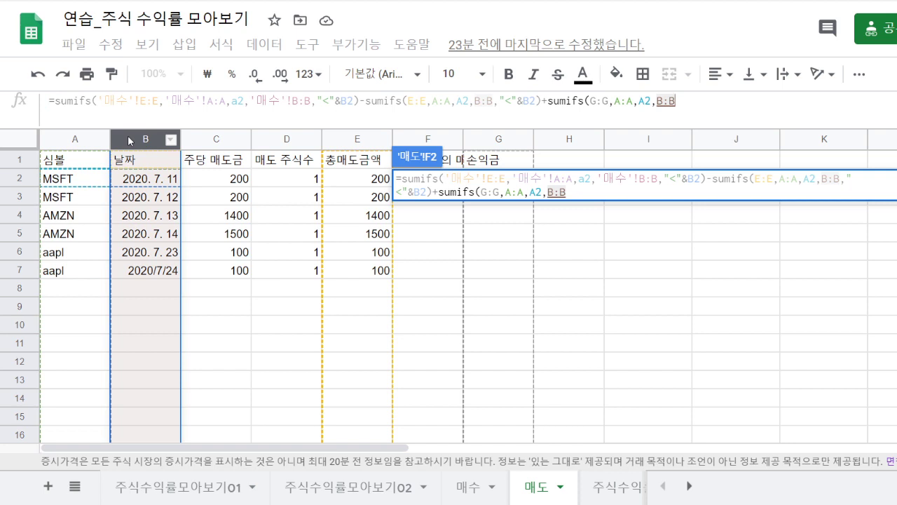
{"action": "type", "text": ",\"<\""}
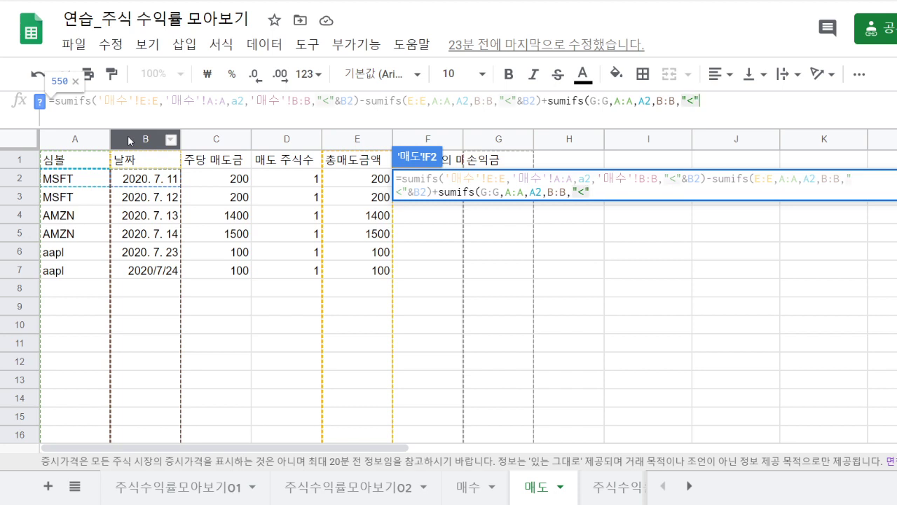
{"action": "type", "text": "&"}
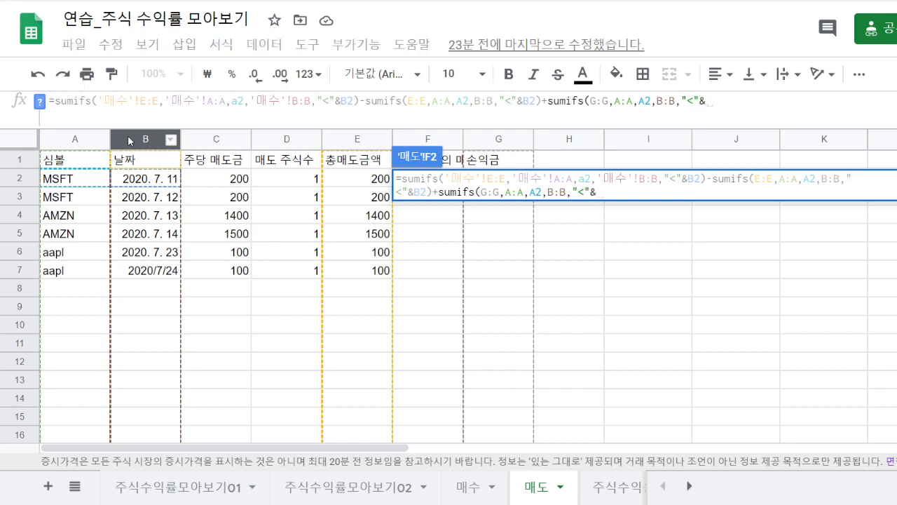
{"action": "left_click", "coordinate": [143, 181]}
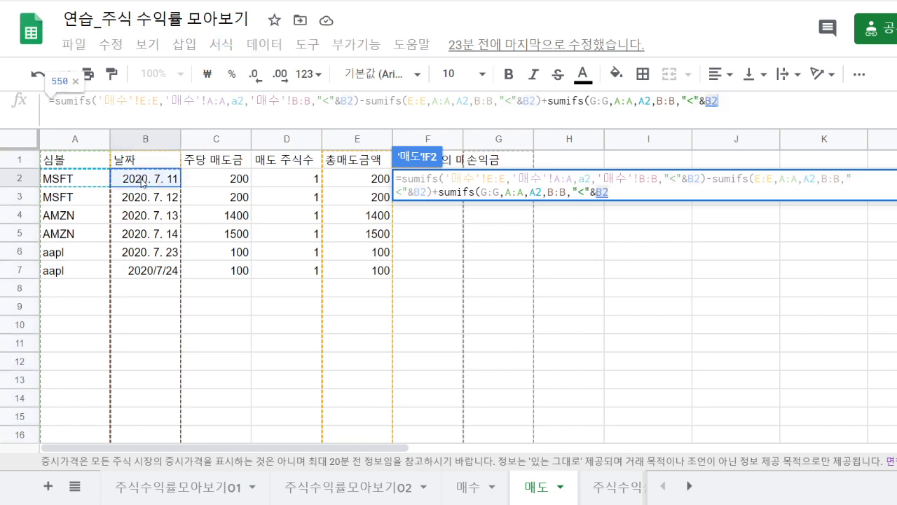
{"action": "type", "text": ")"}
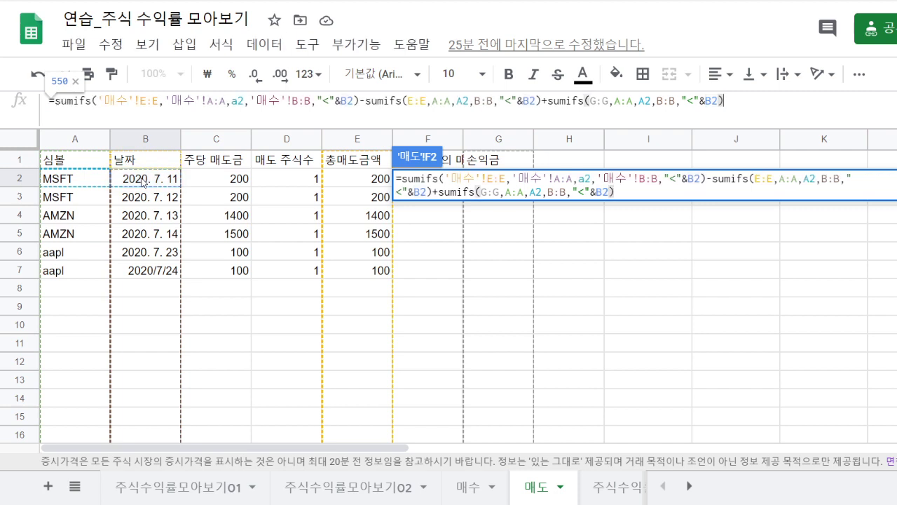
Step: Enclose the three combined SUMIFS terms of F2 in parentheses as a numerator and append a division sign
{"action": "type", "text": ")"}
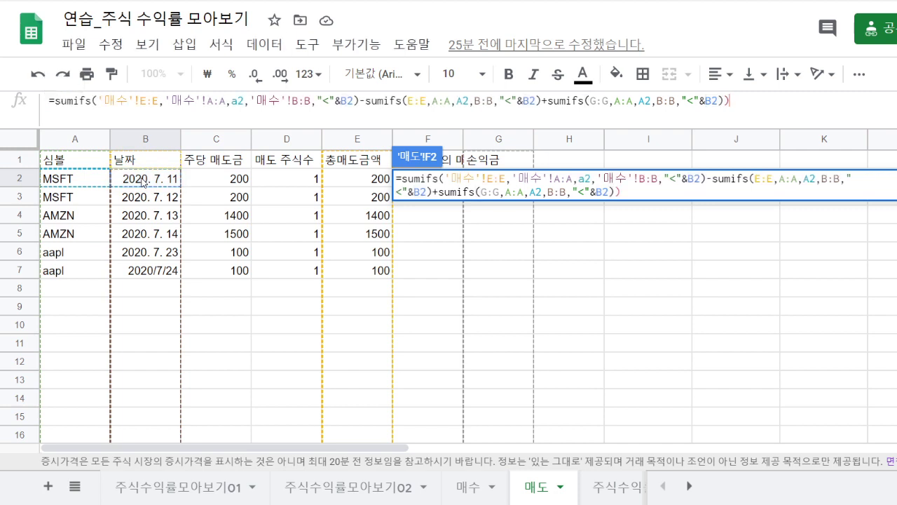
{"action": "left_click", "coordinate": [52, 101]}
{"action": "type", "text": "("}
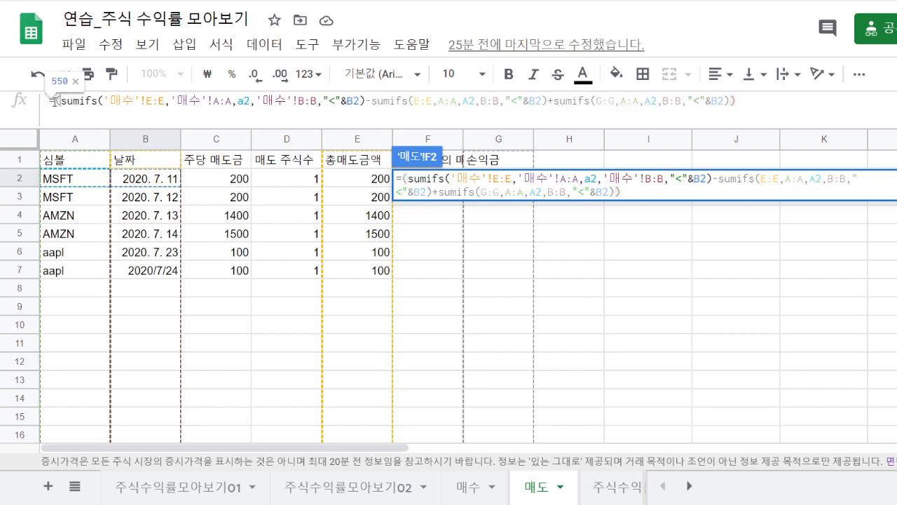
{"action": "left_click", "coordinate": [754, 102]}
{"action": "type", "text": "/"}
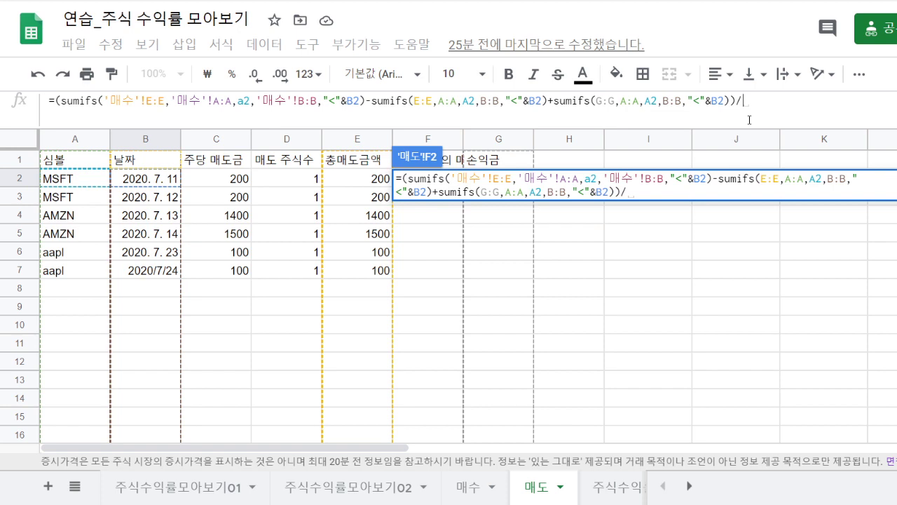
Step: Start the divisor with (sumifs('매수'!D:D, to sum the 매수주식수 column of the 매수 sheet
{"action": "type", "text": "(sum"}
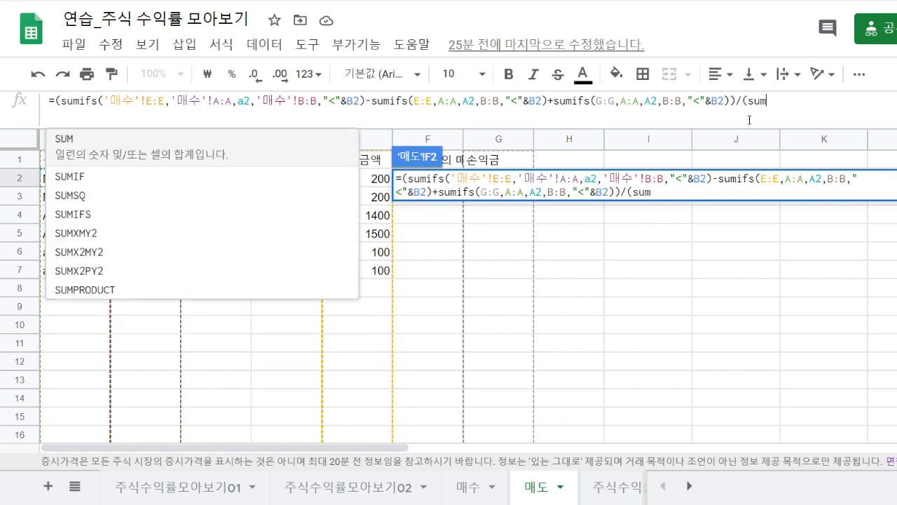
{"action": "type", "text": "ifs("}
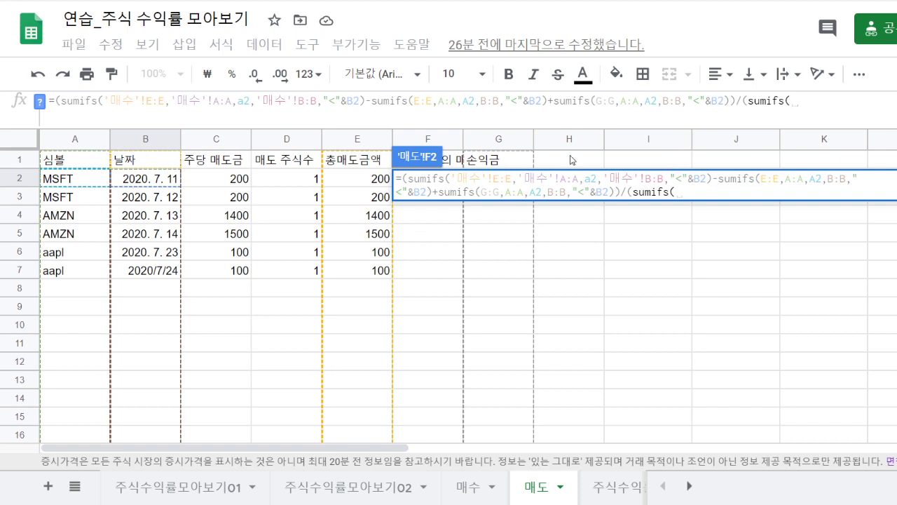
{"action": "left_click", "coordinate": [473, 488]}
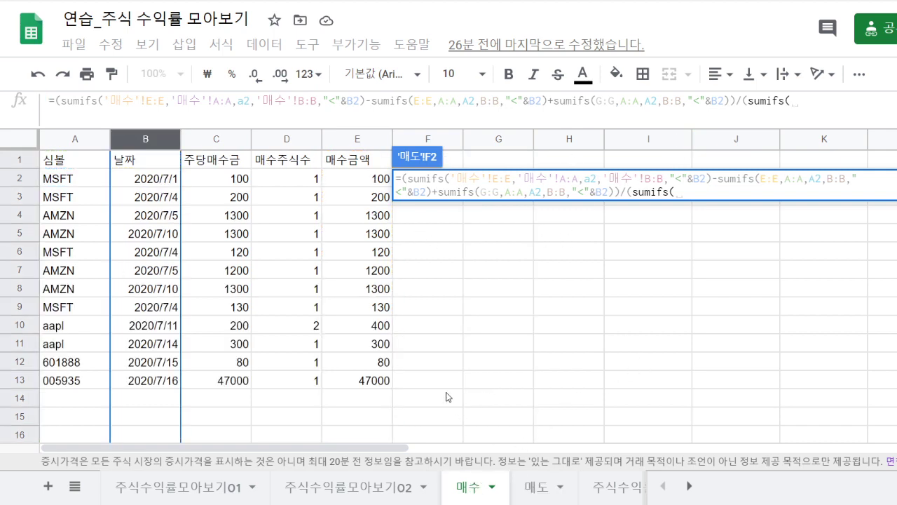
{"action": "left_click", "coordinate": [287, 138]}
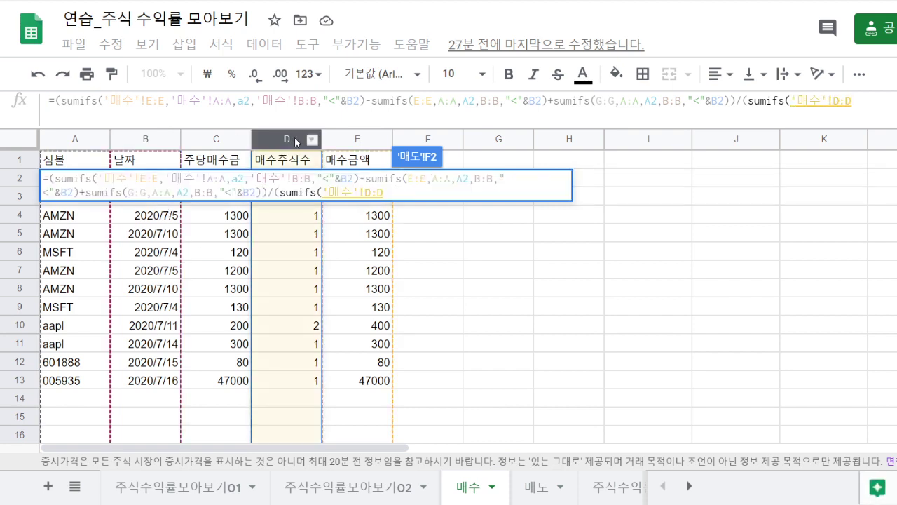
{"action": "type", "text": ","}
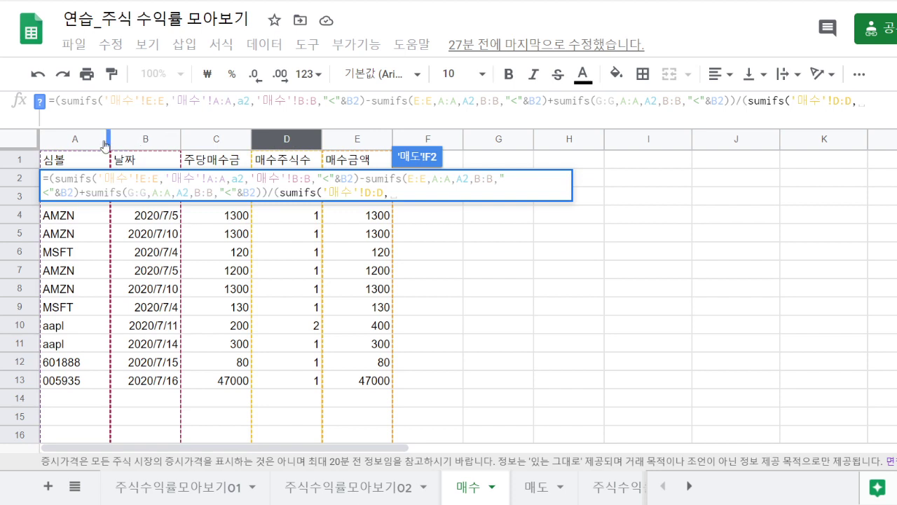
Step: Add the symbol criterion '매수'!A:A,a2, to the divisor's SUMIFS, matching the symbol in the 매도 sheet
{"action": "left_click", "coordinate": [93, 139]}
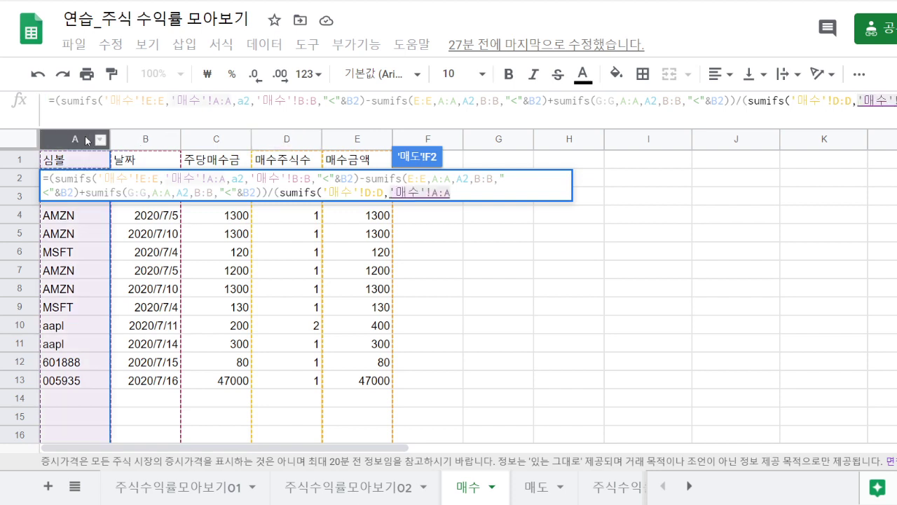
{"action": "type", "text": ","}
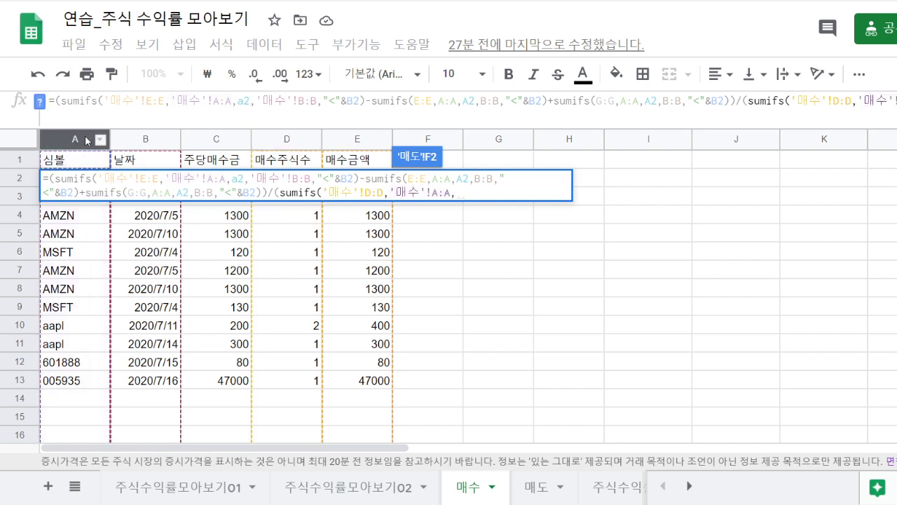
{"action": "left_click", "coordinate": [542, 494]}
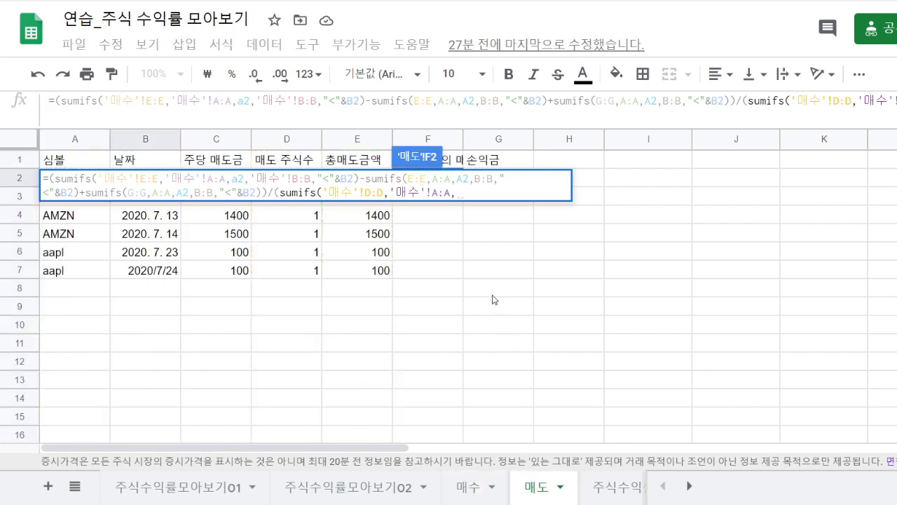
{"action": "type", "text": "a2,"}
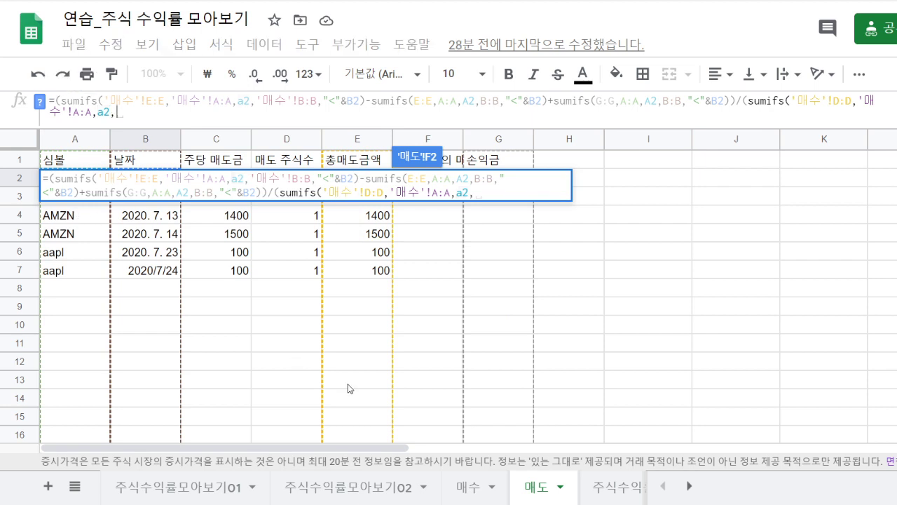
Step: Complete the divisor's purchased-share SUMIFS with the date criterion '매수'!B:B,"<"&B2 and close it
{"action": "left_click", "coordinate": [466, 491]}
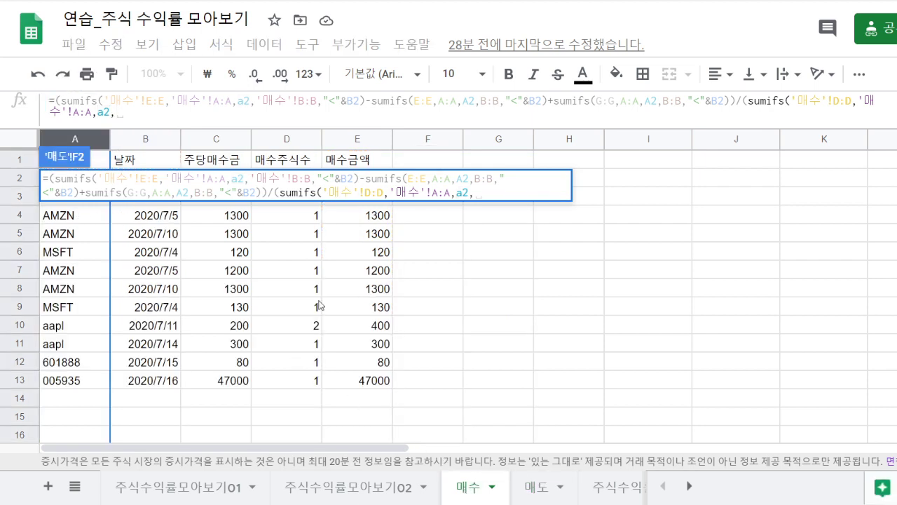
{"action": "left_click", "coordinate": [146, 140]}
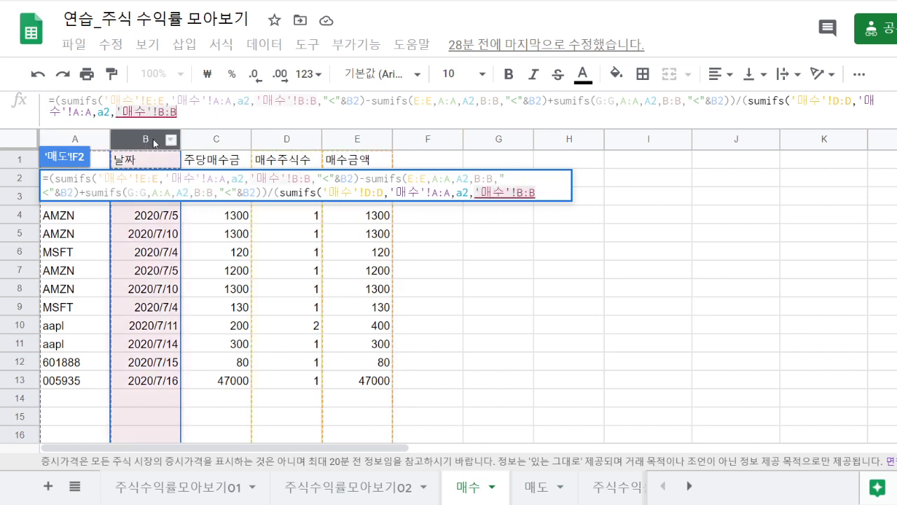
{"action": "type", "text": ","}
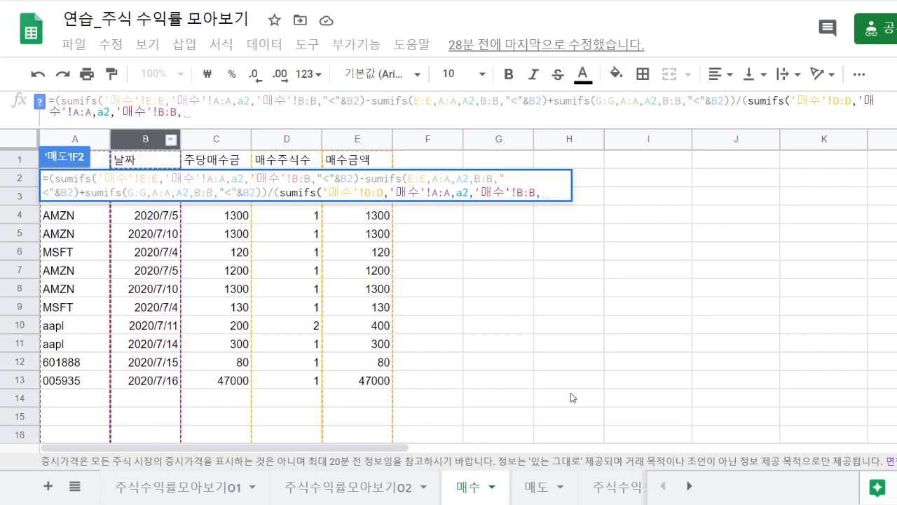
{"action": "left_click", "coordinate": [537, 486]}
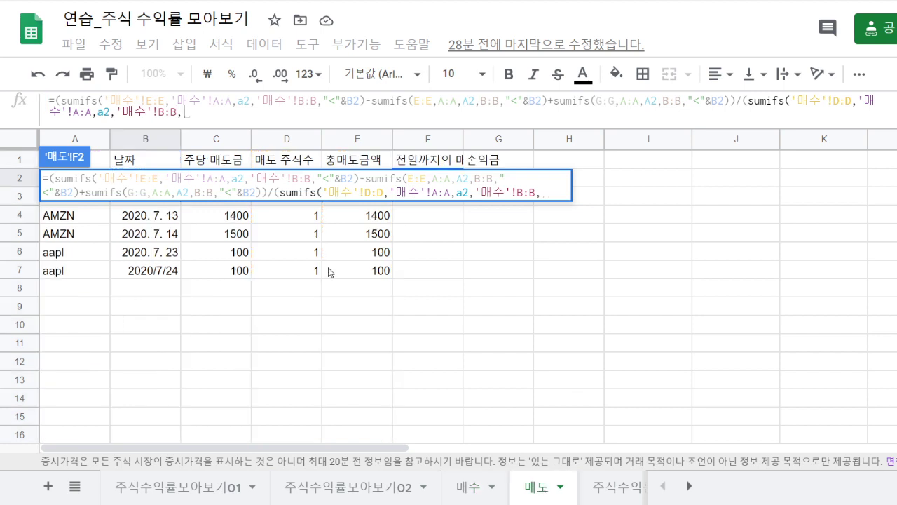
{"action": "type", "text": "\"<\""}
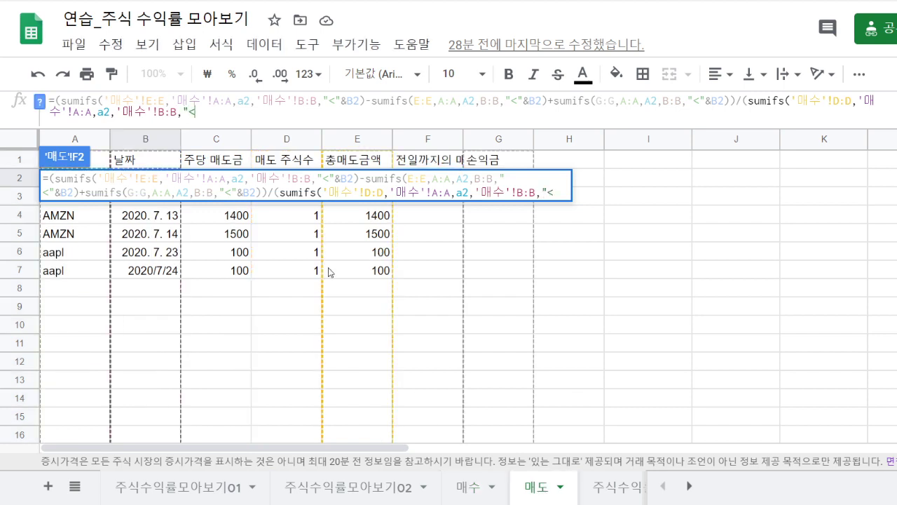
{"action": "type", "text": "&"}
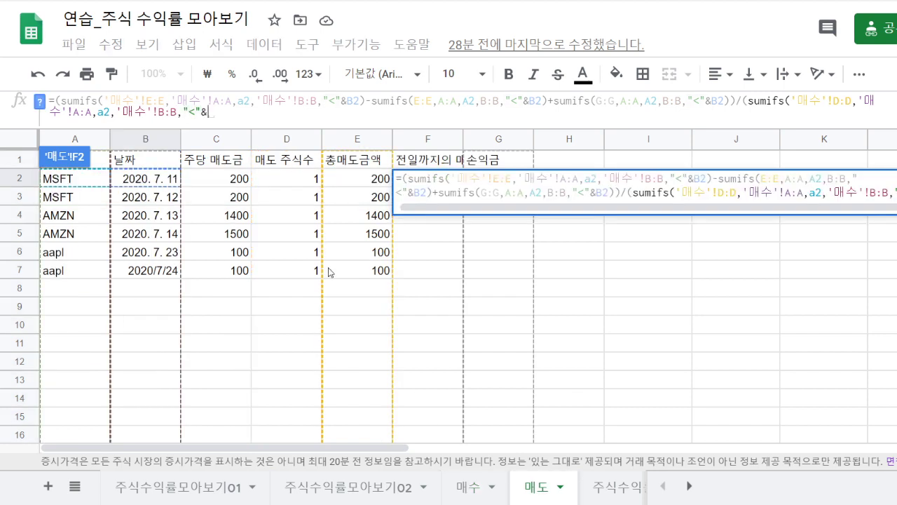
{"action": "left_click", "coordinate": [134, 181]}
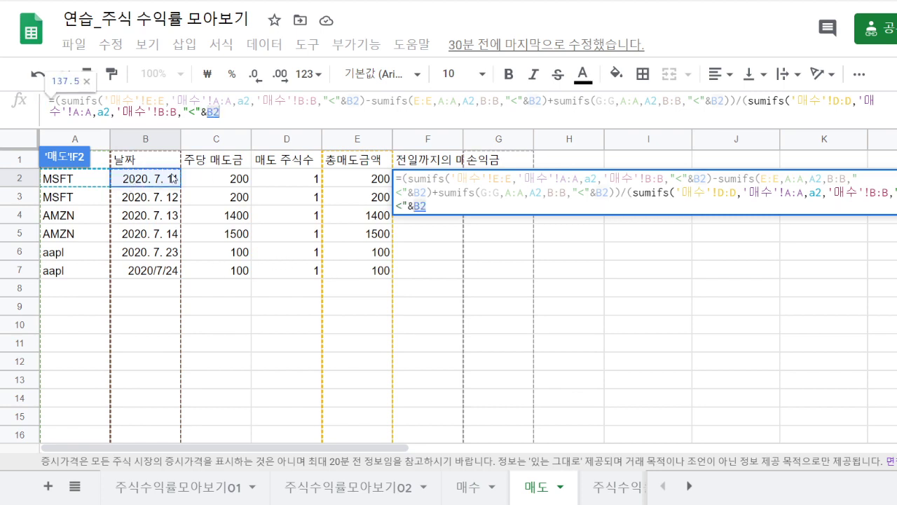
{"action": "type", "text": ")"}
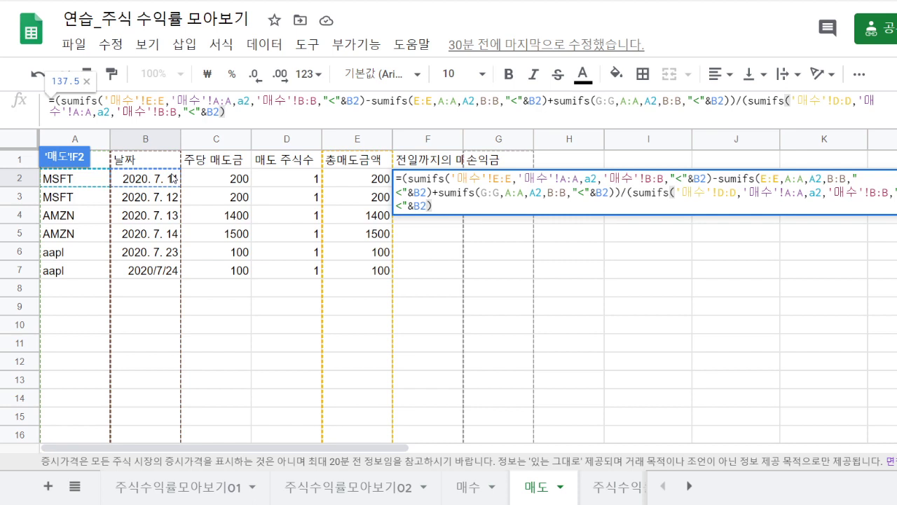
Step: Subtract a second SUMIFS in the divisor of F2, summing D:D with the symbol criterion A:A,A2
{"action": "type", "text": "-sumifs"}
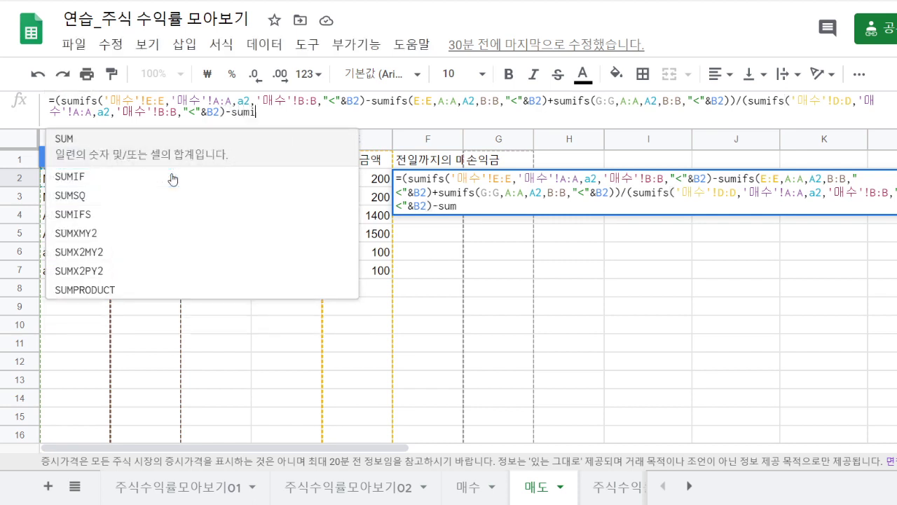
{"action": "type", "text": "("}
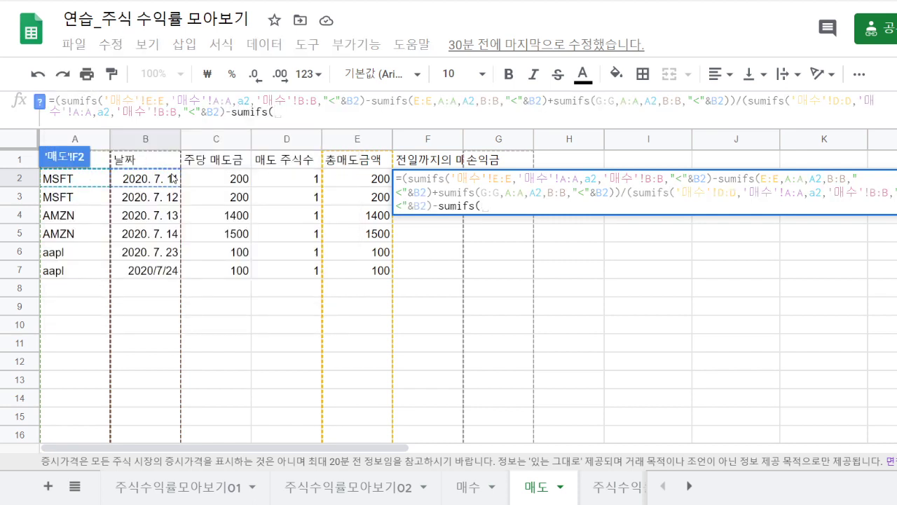
{"action": "left_click", "coordinate": [278, 145]}
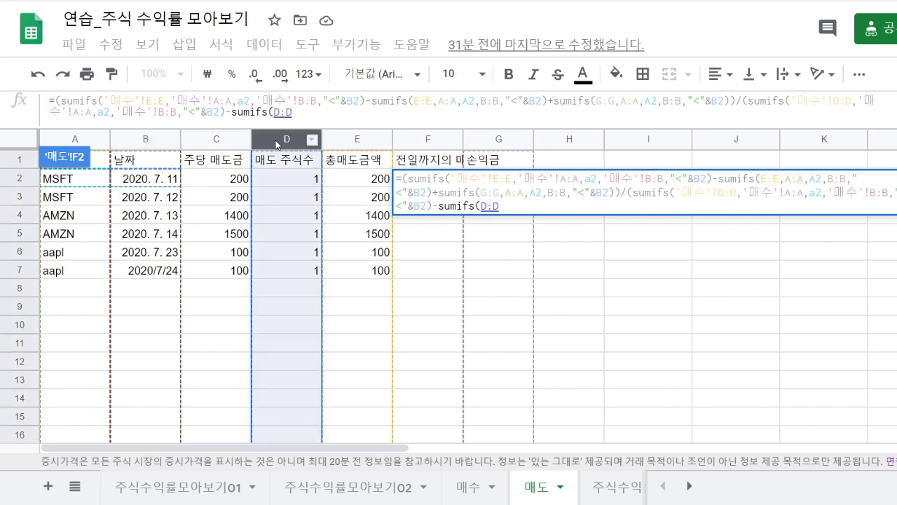
{"action": "type", "text": ","}
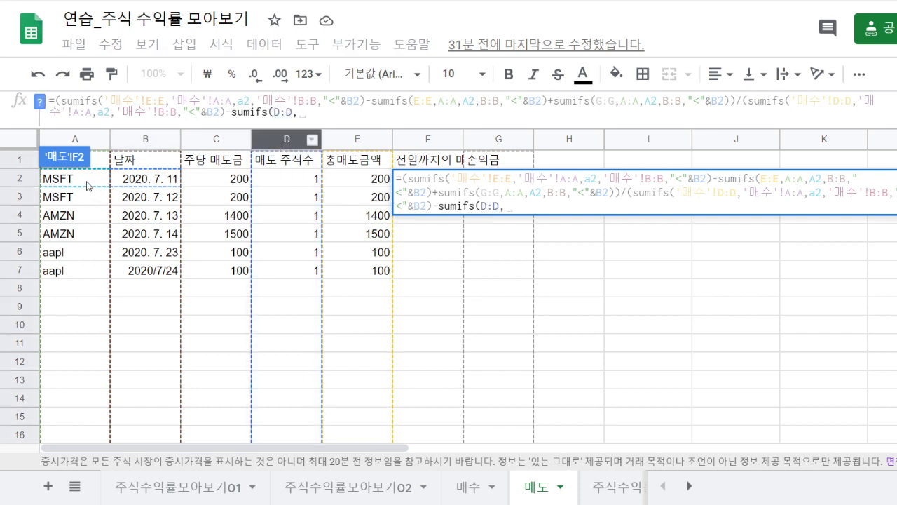
{"action": "left_click", "coordinate": [98, 139]}
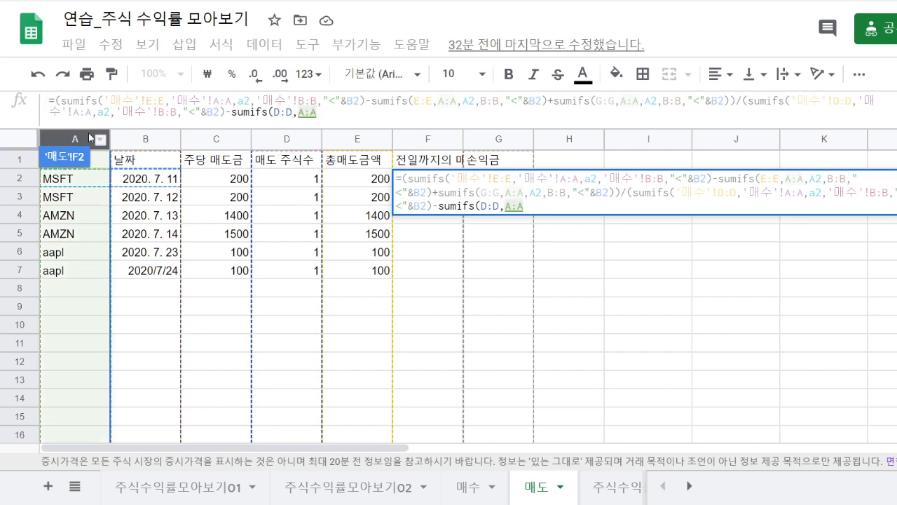
{"action": "type", "text": ","}
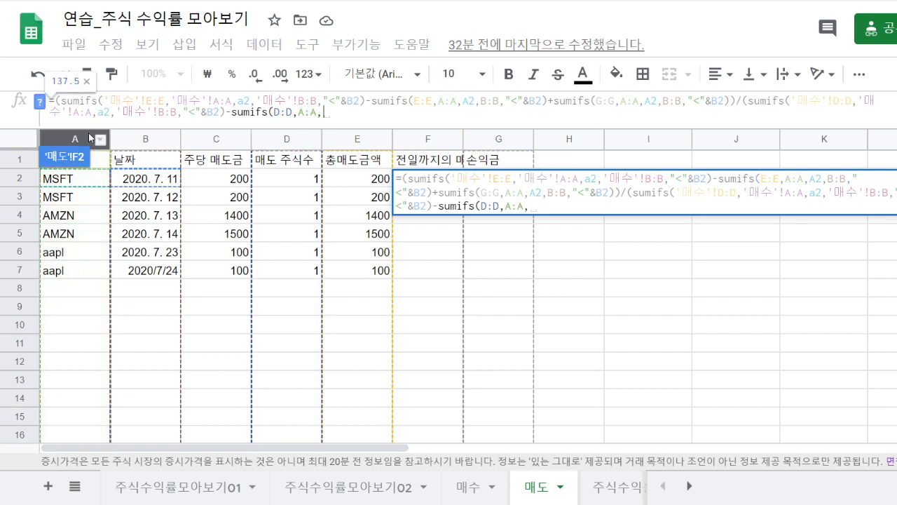
{"action": "left_click", "coordinate": [89, 186]}
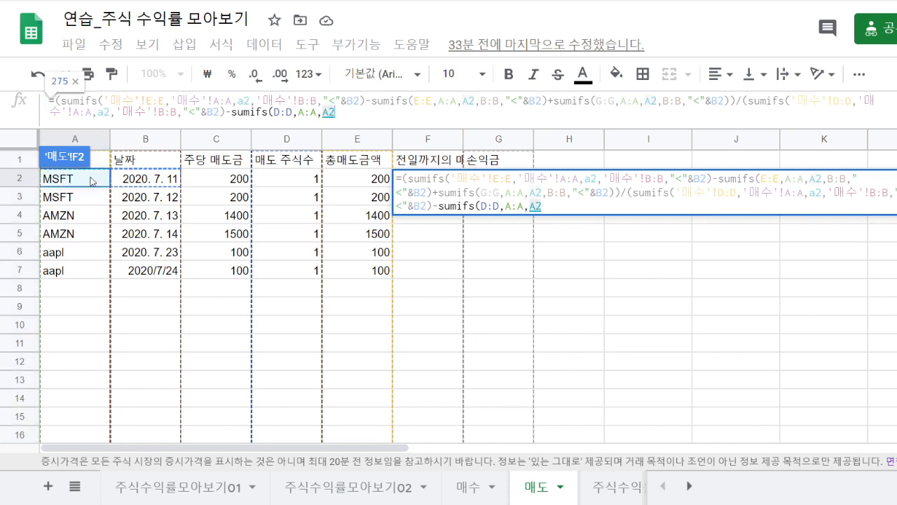
{"action": "type", "text": ","}
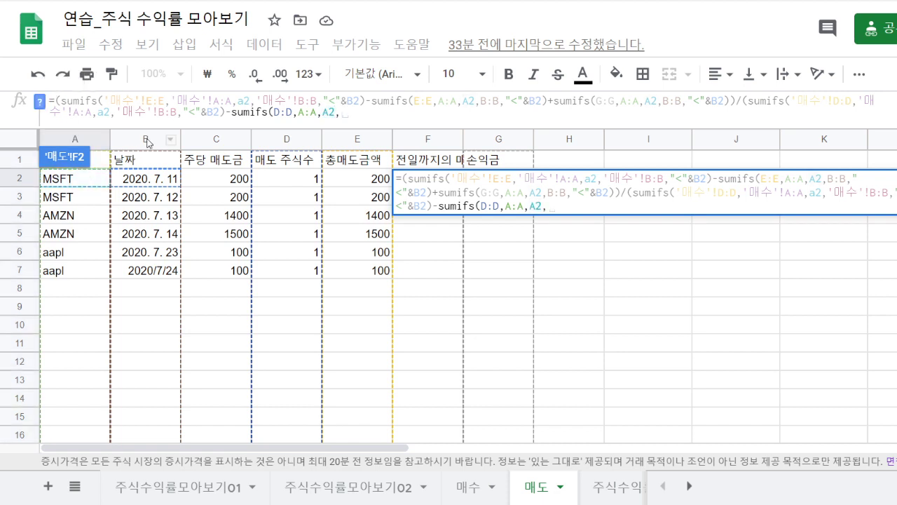
Step: Complete the subtracted SUMIFS with the date criterion B:B,"<"&B2, close the divisor's parentheses and commit the F2 formula
{"action": "left_click", "coordinate": [172, 141]}
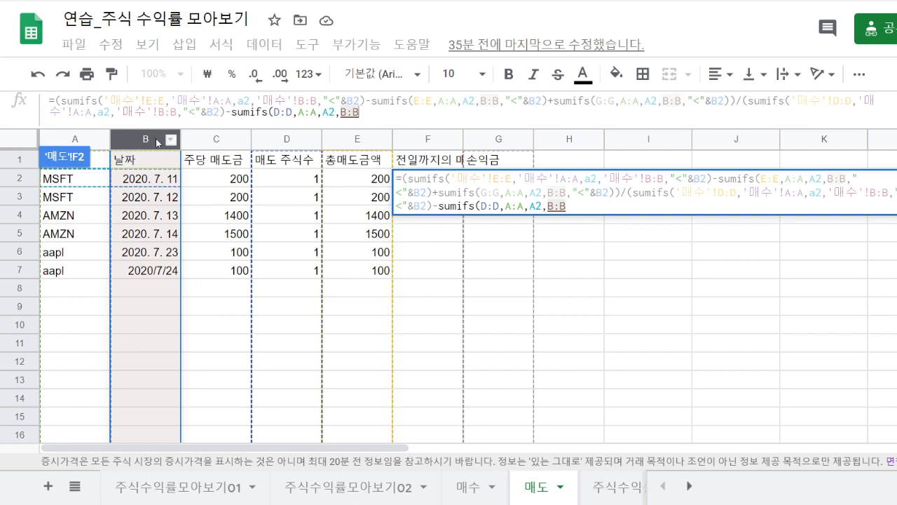
{"action": "type", "text": ",\""}
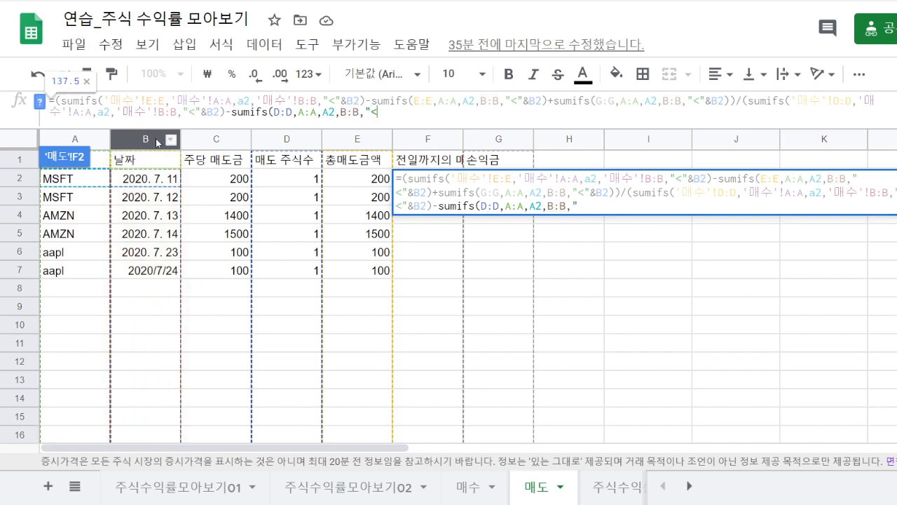
{"action": "type", "text": "<\"&"}
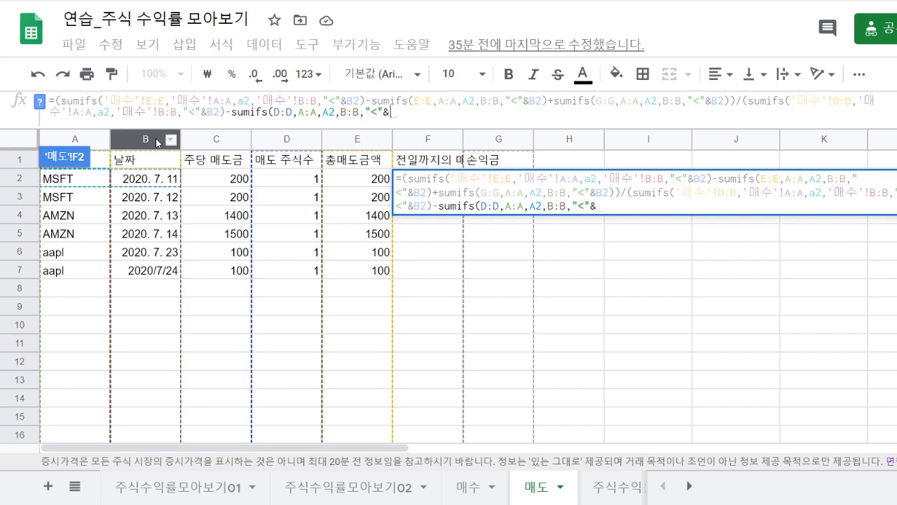
{"action": "left_click", "coordinate": [147, 180]}
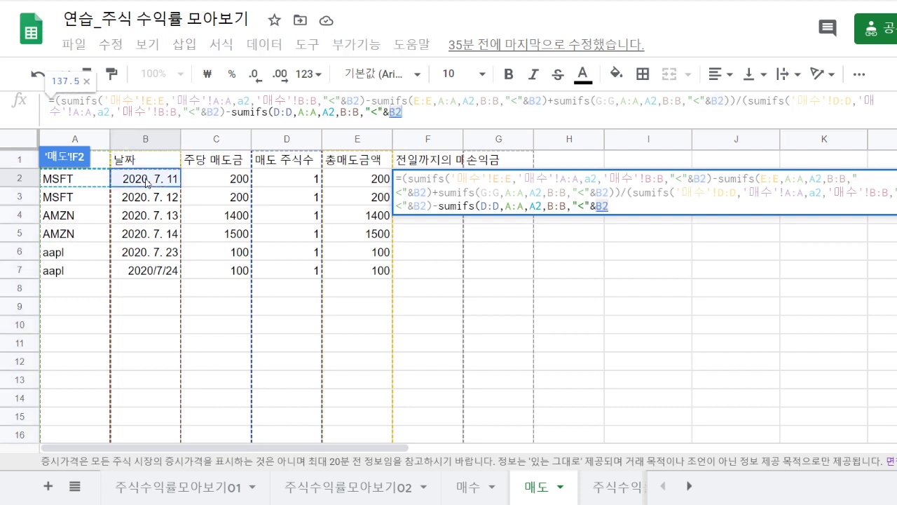
{"action": "type", "text": "))"}
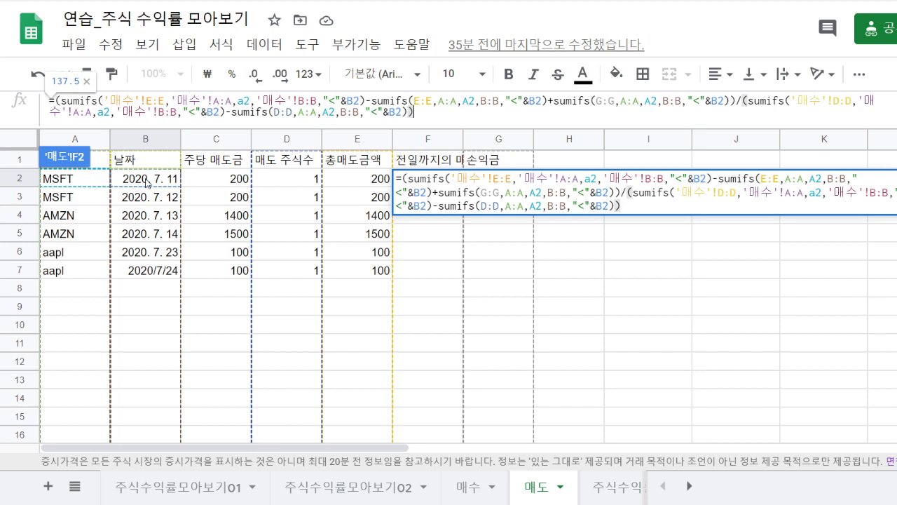
{"action": "key", "text": "Return"}
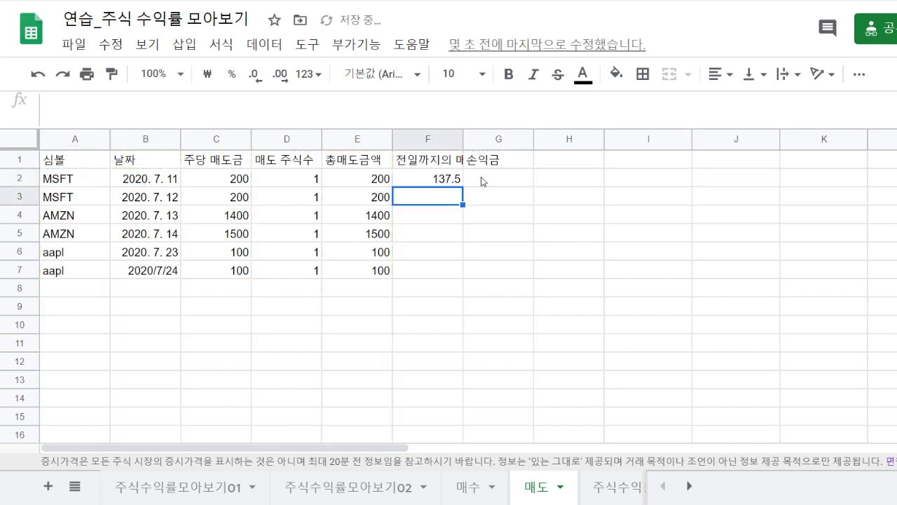
Step: Fill the average purchase price formula from F2 down through F7
{"action": "left_click", "coordinate": [452, 181]}
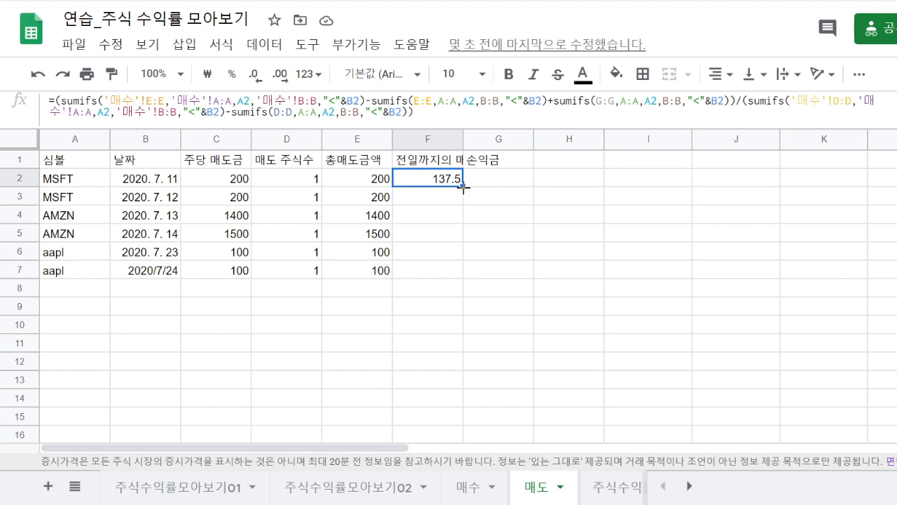
{"action": "left_click_drag", "start_coordinate": [462, 186], "coordinate": [452, 271]}
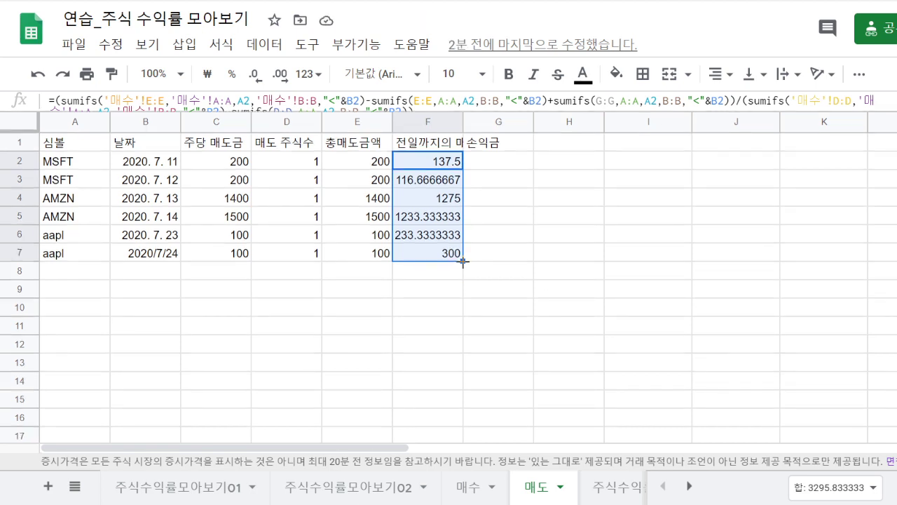
{"action": "left_click", "coordinate": [495, 148]}
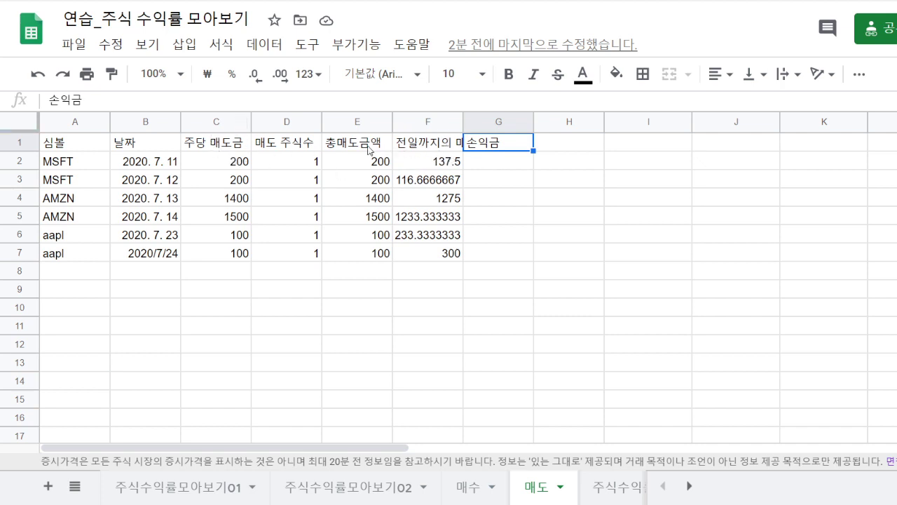
{"action": "left_click", "coordinate": [311, 148]}
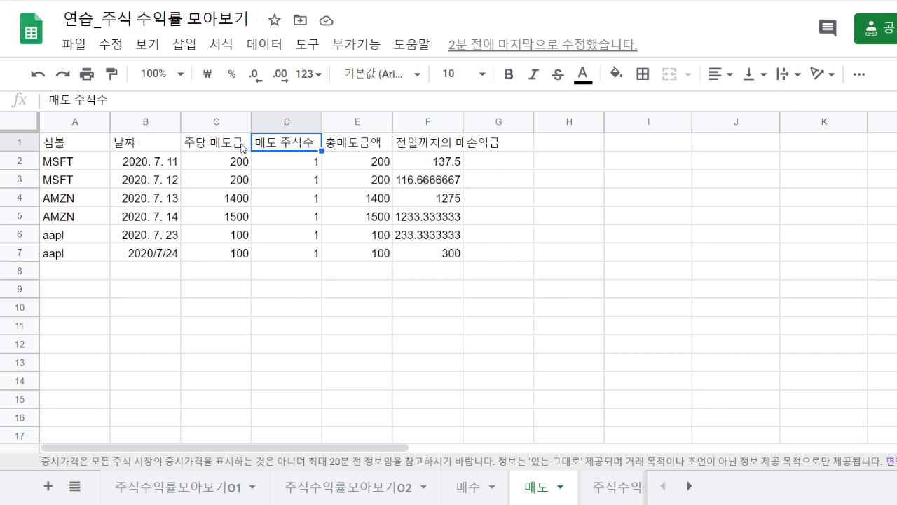
Step: Calculate the 손익금 in G2 with =(C2-F2)*D2 and fill the formula down through G7
{"action": "left_click", "coordinate": [494, 166]}
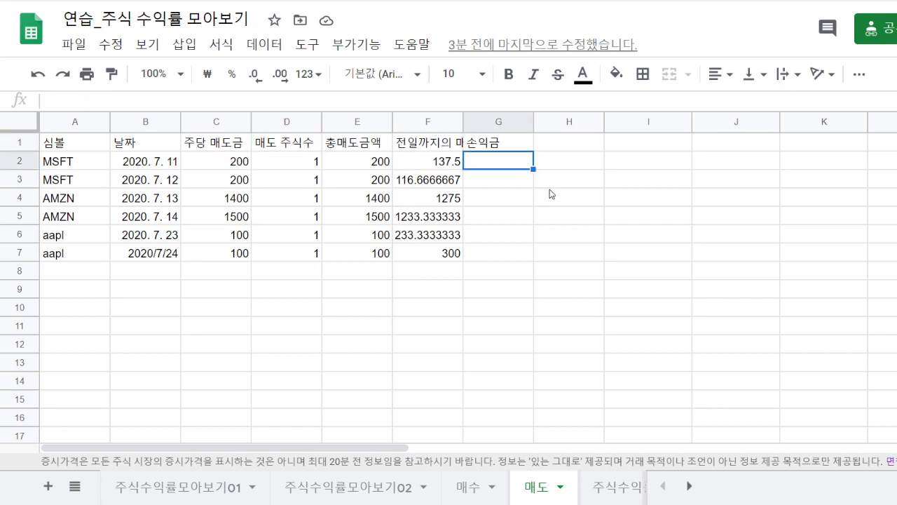
{"action": "type", "text": "="}
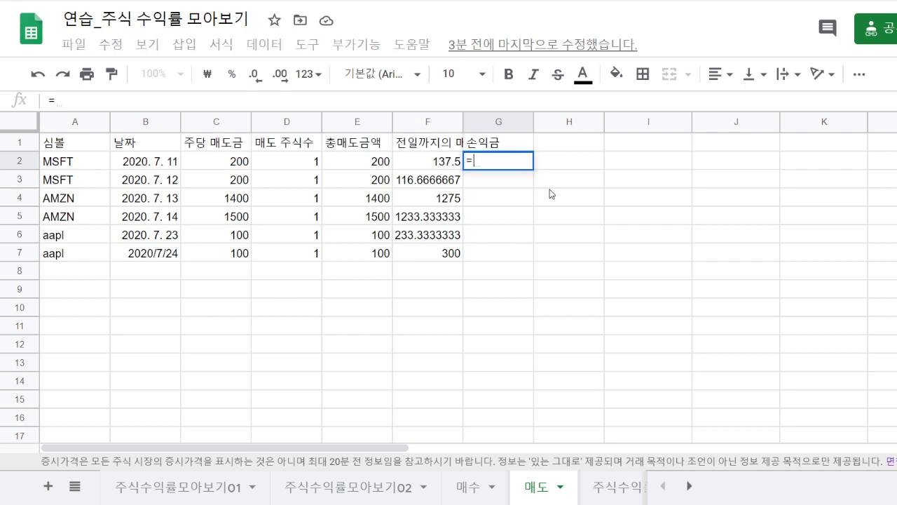
{"action": "type", "text": "("}
{"action": "left_click", "coordinate": [232, 164]}
{"action": "type", "text": "-"}
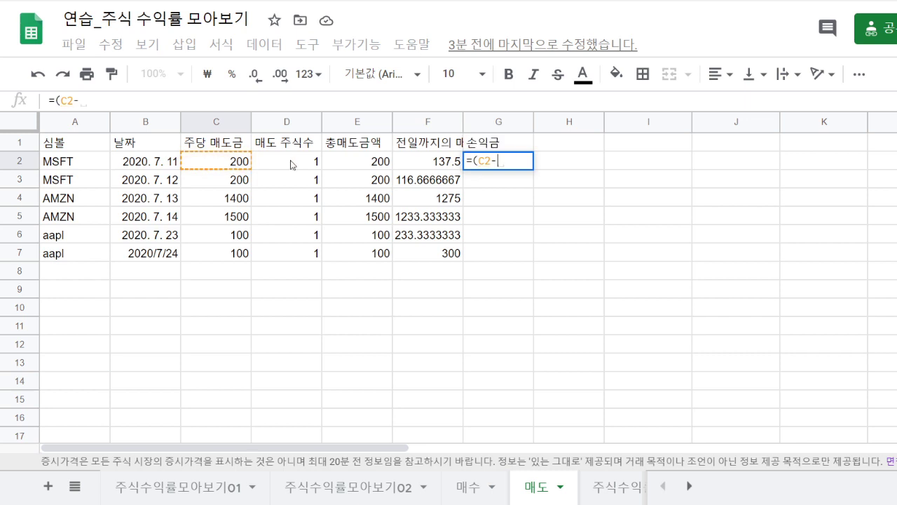
{"action": "left_click", "coordinate": [427, 166]}
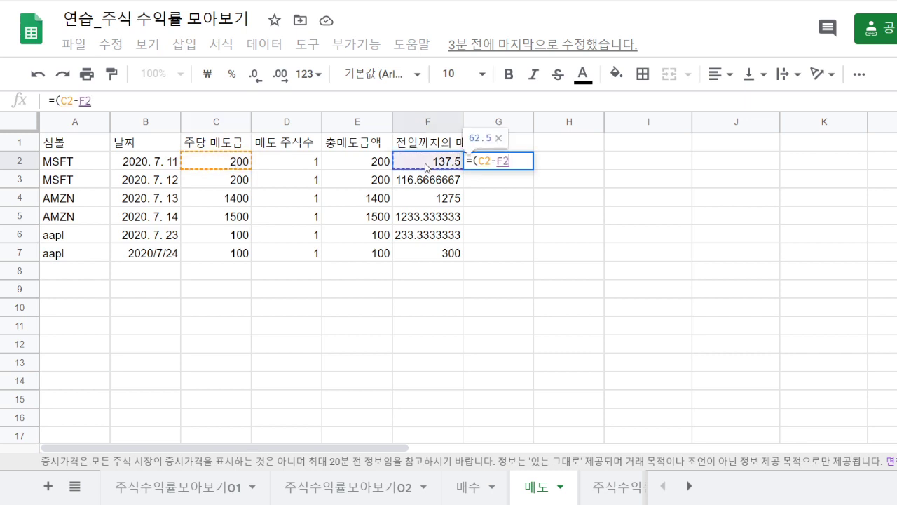
{"action": "type", "text": ")"}
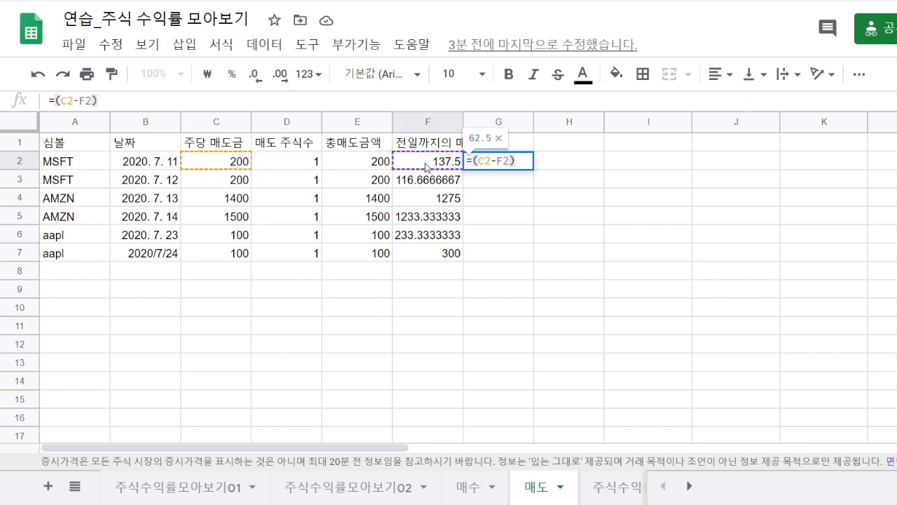
{"action": "type", "text": "*"}
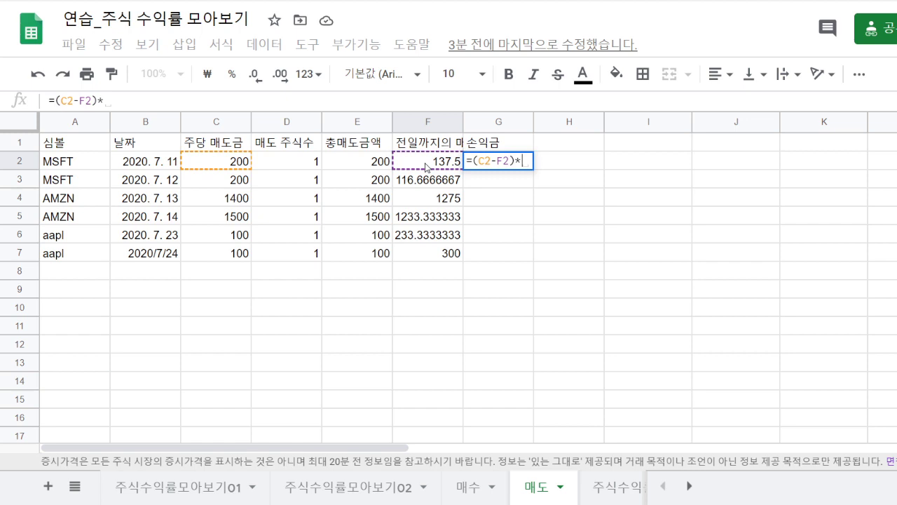
{"action": "left_click", "coordinate": [302, 161]}
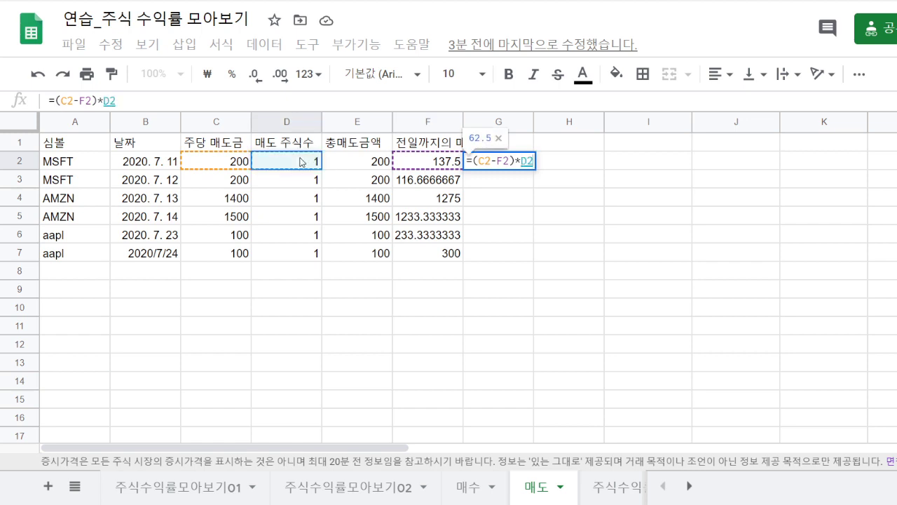
{"action": "key", "text": "Return"}
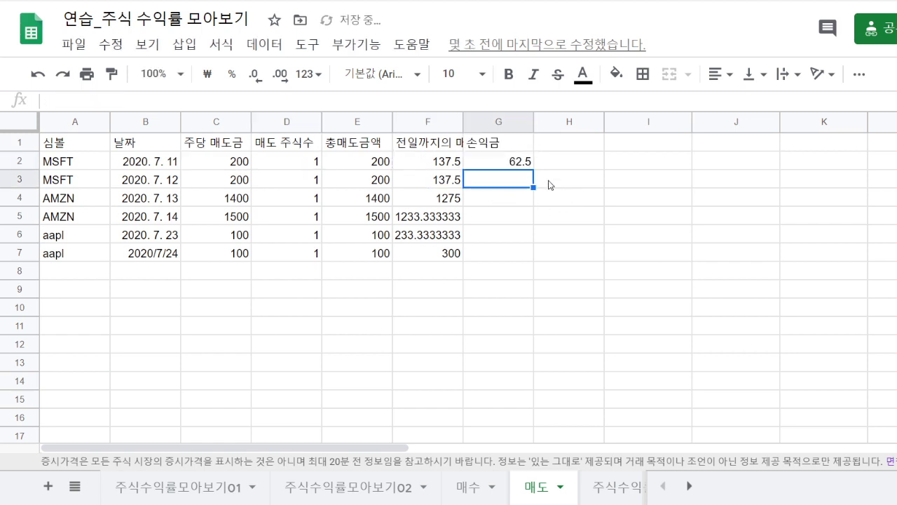
{"action": "left_click", "coordinate": [517, 165]}
{"action": "left_click_drag", "start_coordinate": [533, 170], "coordinate": [526, 257]}
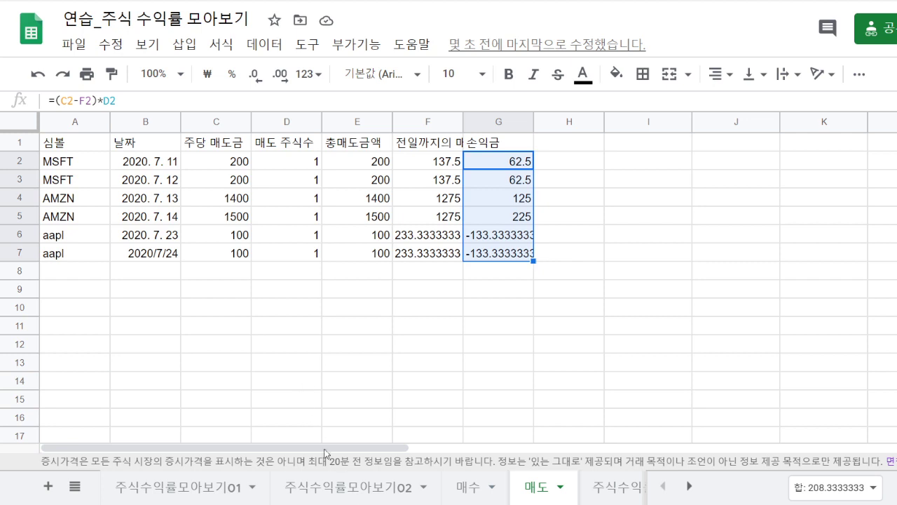
Step: Review the 평균매수가격 and 보유수 columns in the 주식수익률모아보기02 sheet
{"action": "left_click", "coordinate": [359, 489]}
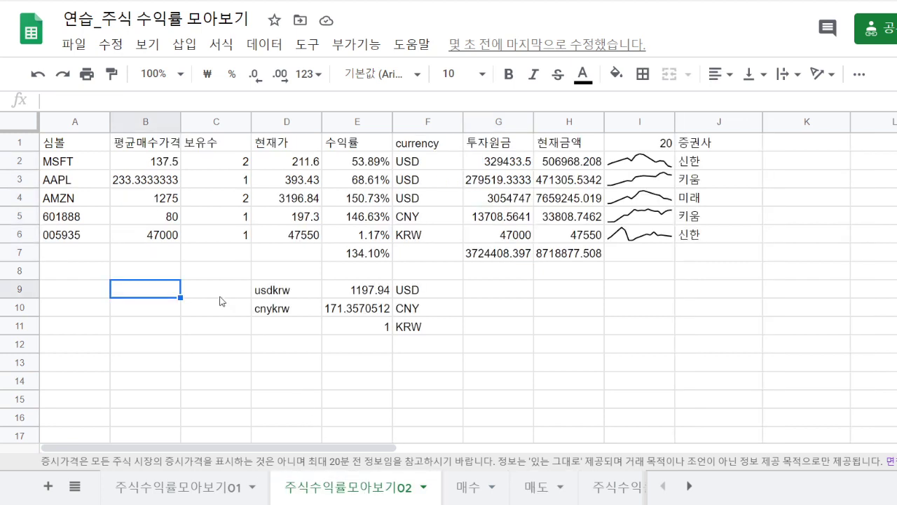
{"action": "left_click", "coordinate": [168, 143]}
{"action": "left_click_drag", "start_coordinate": [165, 163], "coordinate": [217, 242]}
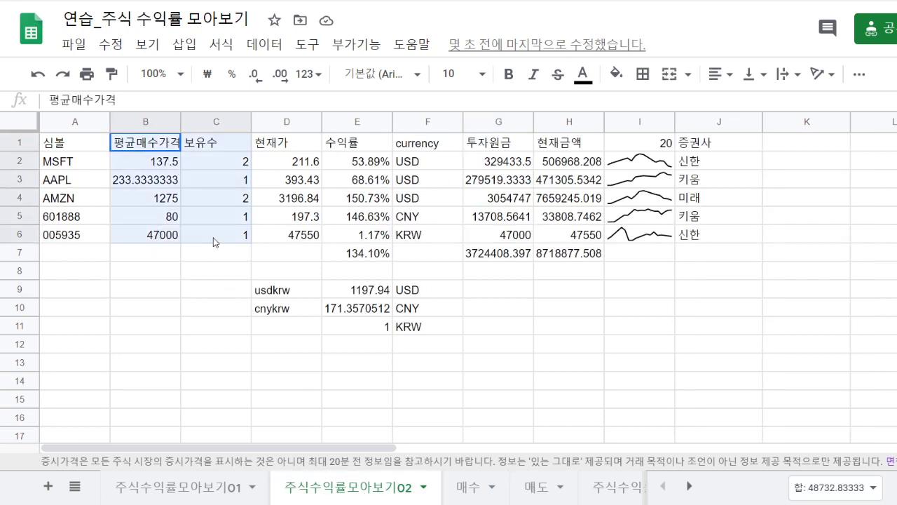
{"action": "left_click", "coordinate": [218, 262]}
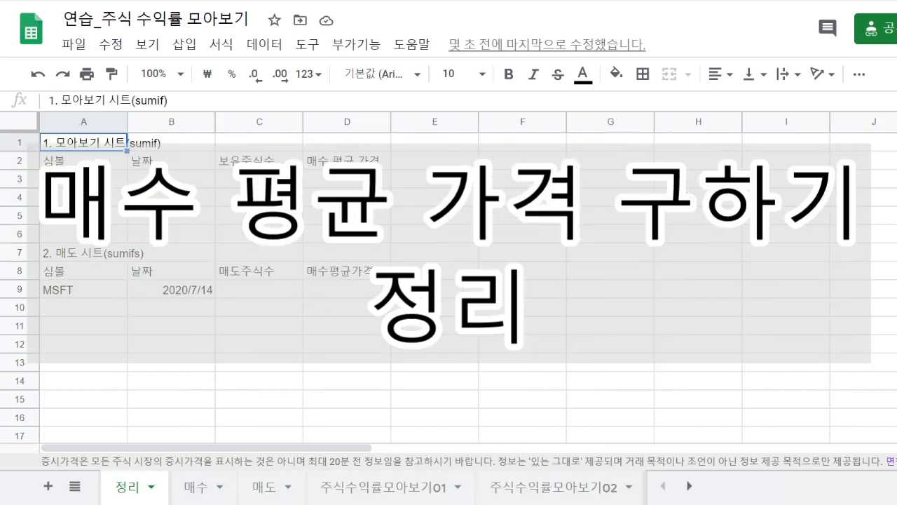
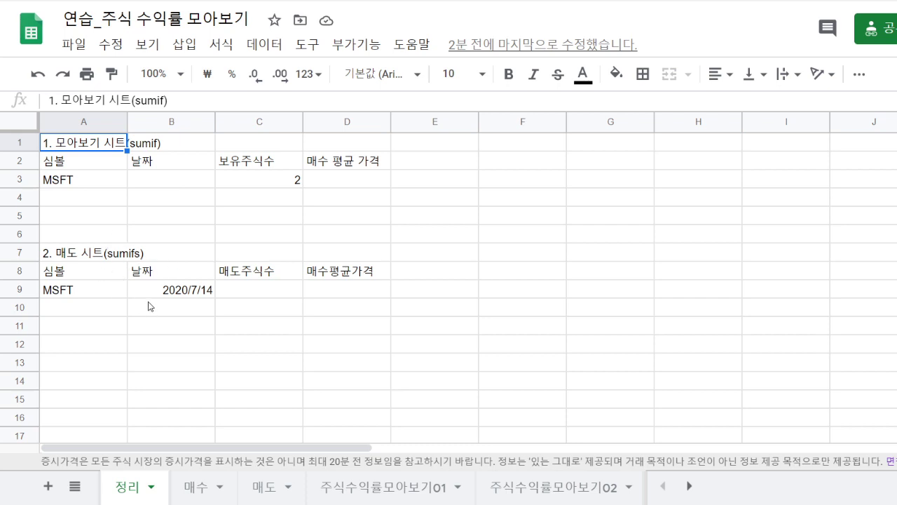
{"action": "left_click", "coordinate": [184, 290]}
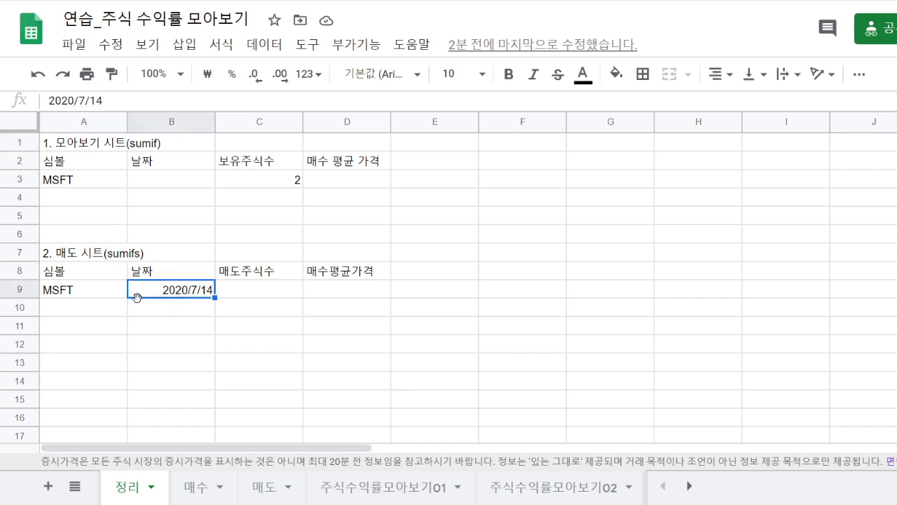
{"action": "left_click", "coordinate": [101, 293]}
{"action": "left_click", "coordinate": [143, 295]}
{"action": "left_click", "coordinate": [106, 144]}
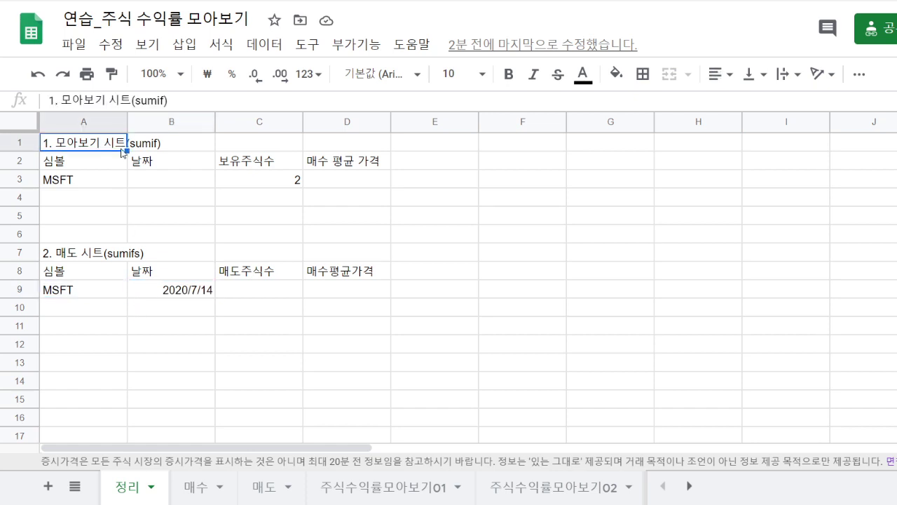
Step: Add the headers 매수금, 매도금 and 손익금 in E2, F2 and G2 of the 정리 sheet
{"action": "left_click", "coordinate": [407, 166]}
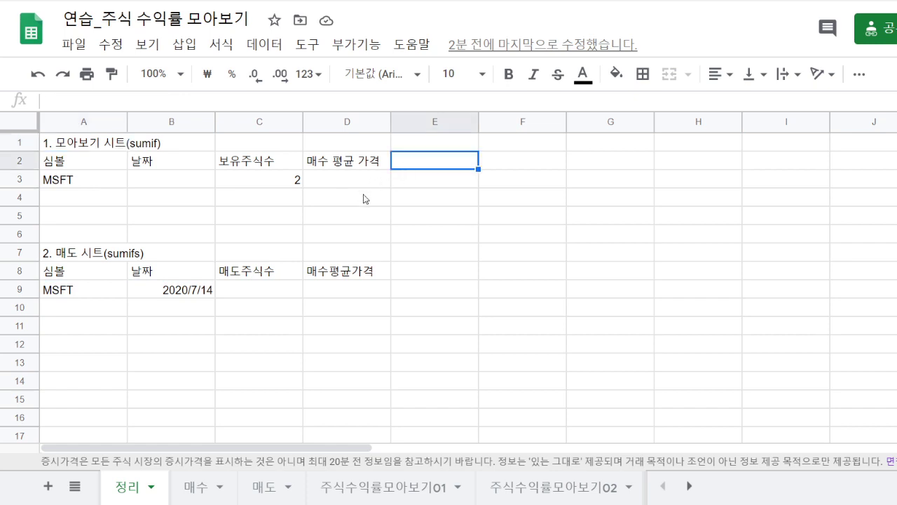
{"action": "type", "text": "매수금"}
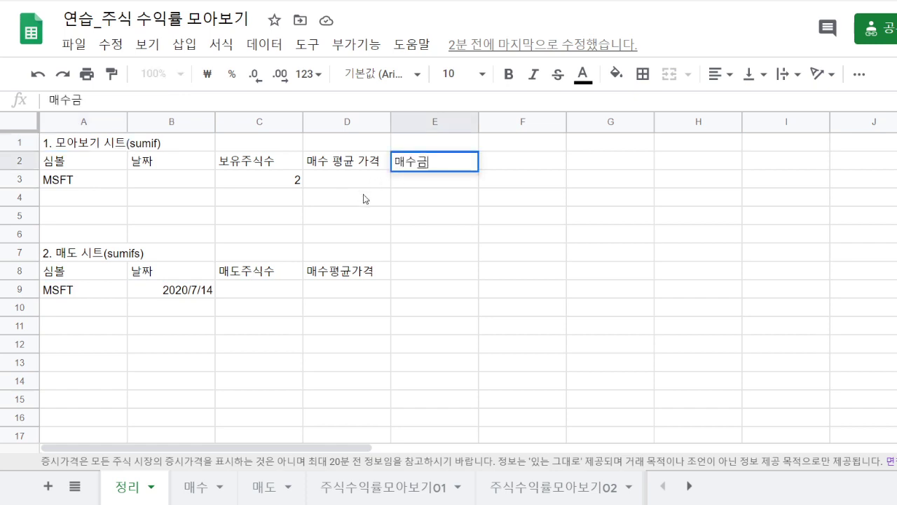
{"action": "key", "text": "Tab"}
{"action": "type", "text": "매도금"}
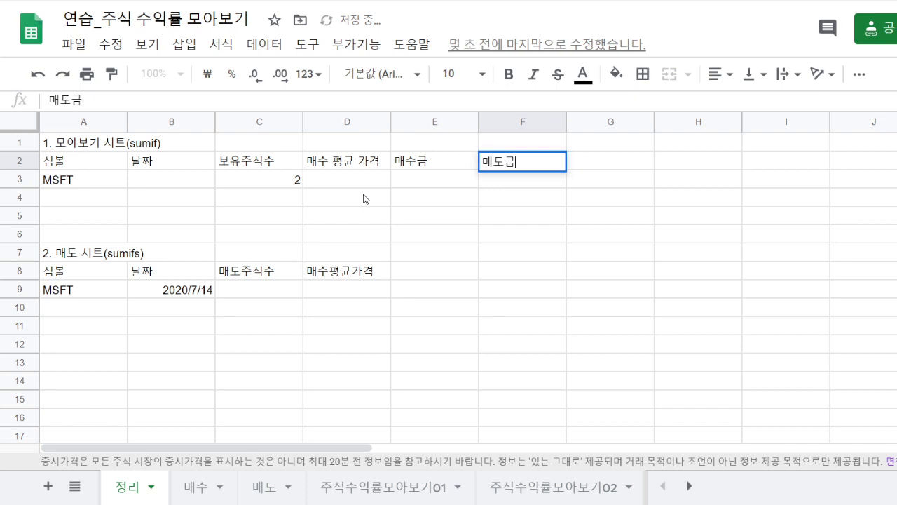
{"action": "key", "text": "Tab"}
{"action": "type", "text": "손이익금"}
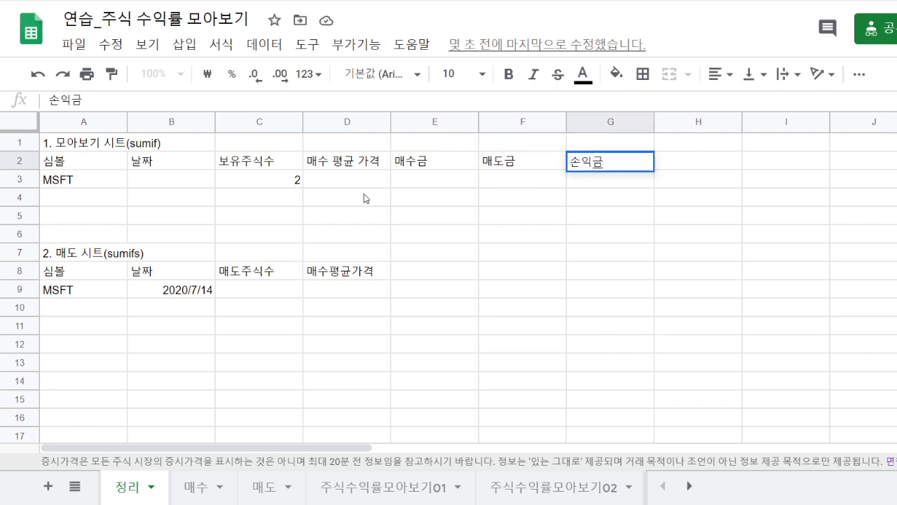
{"action": "key", "text": "Return"}
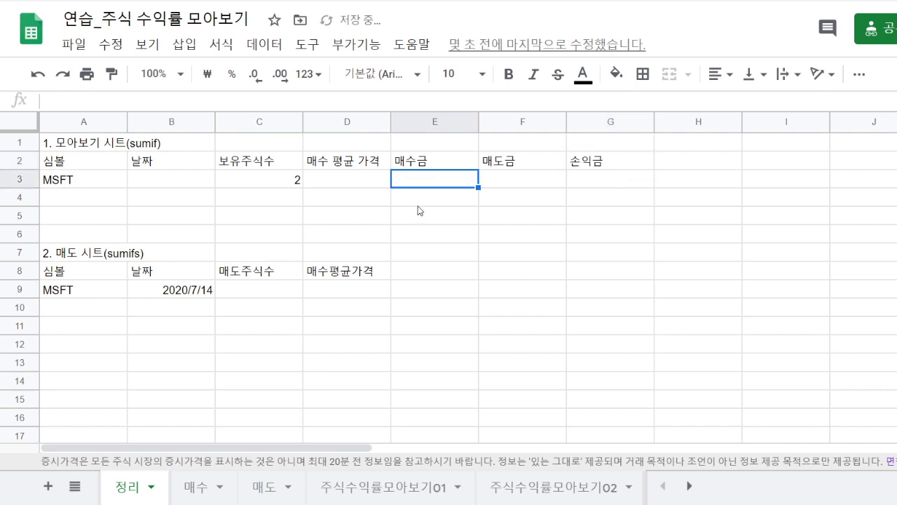
Step: Calculate the 매수금 for MSFT in E3 with =sumif('매수'!A:A,A3,'매수'!E:E)
{"action": "type", "text": "=ㄴ"}
{"action": "key", "text": "BackSpace"}
{"action": "type", "text": "s"}
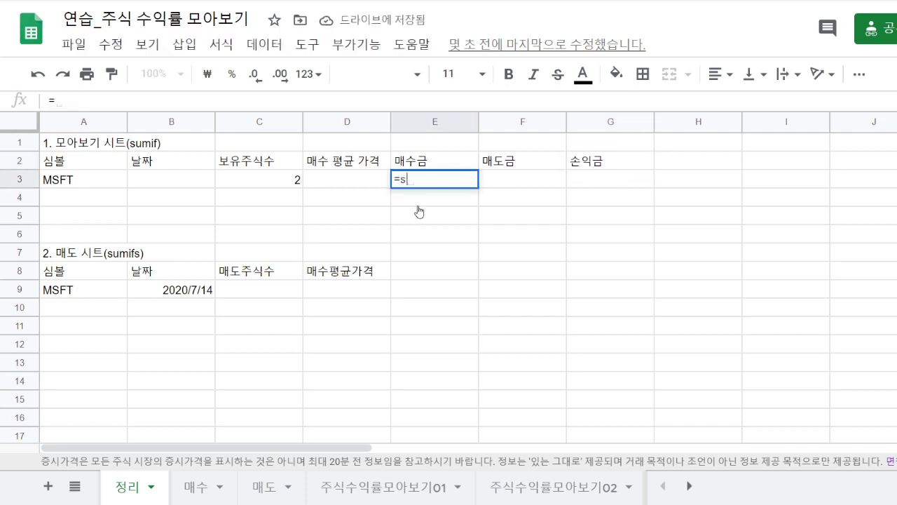
{"action": "type", "text": "umif("}
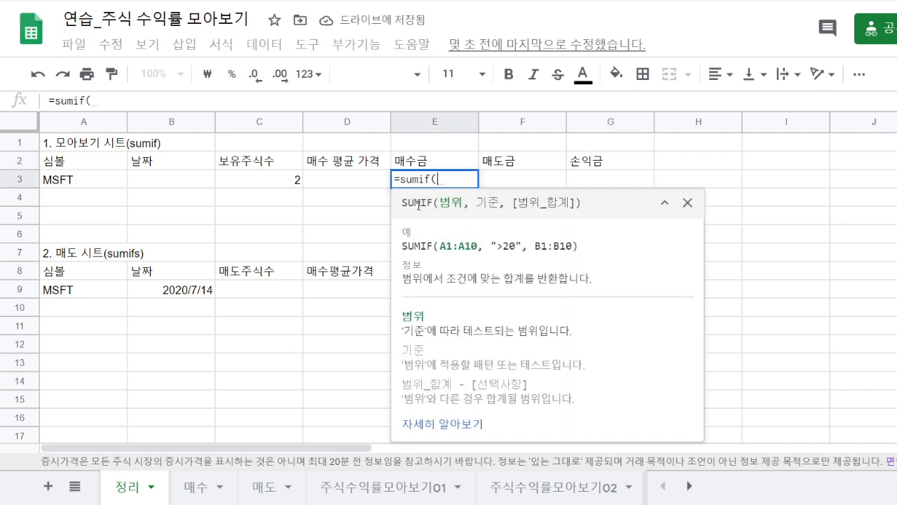
{"action": "left_click", "coordinate": [194, 486]}
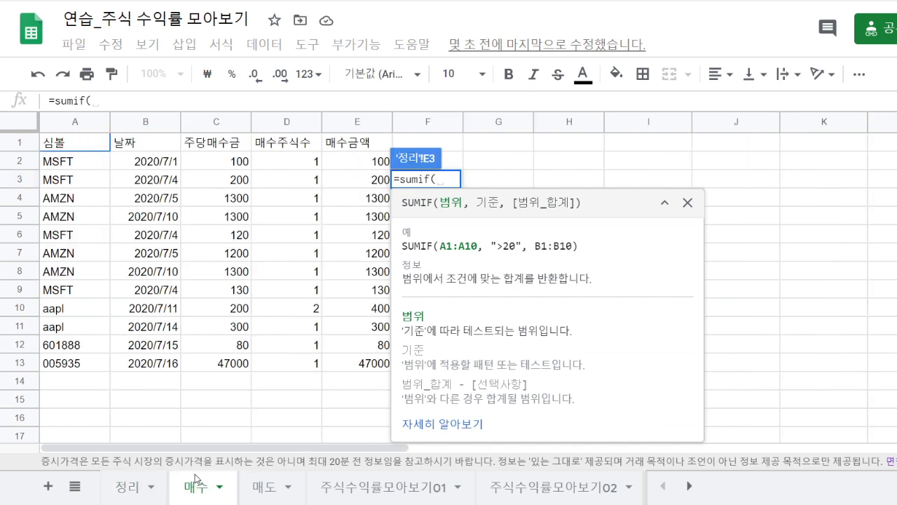
{"action": "left_click", "coordinate": [75, 123]}
{"action": "type", "text": ","}
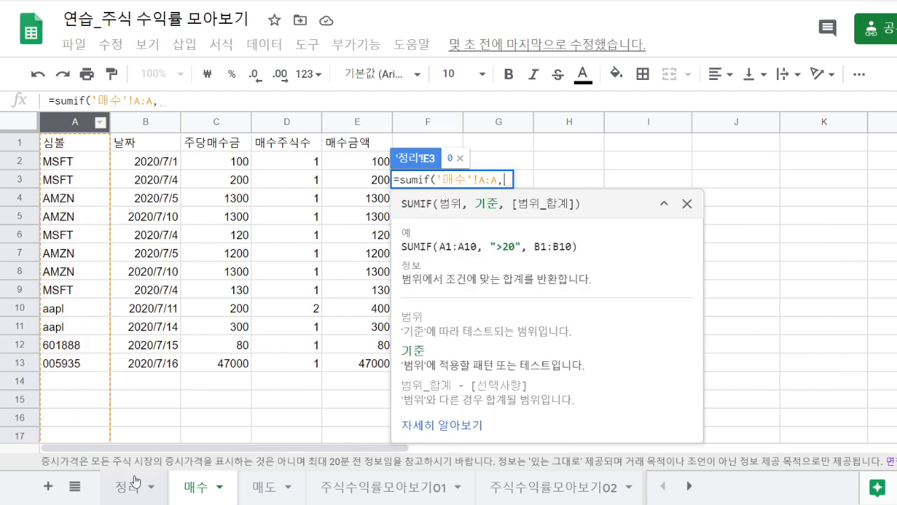
{"action": "left_click", "coordinate": [128, 487]}
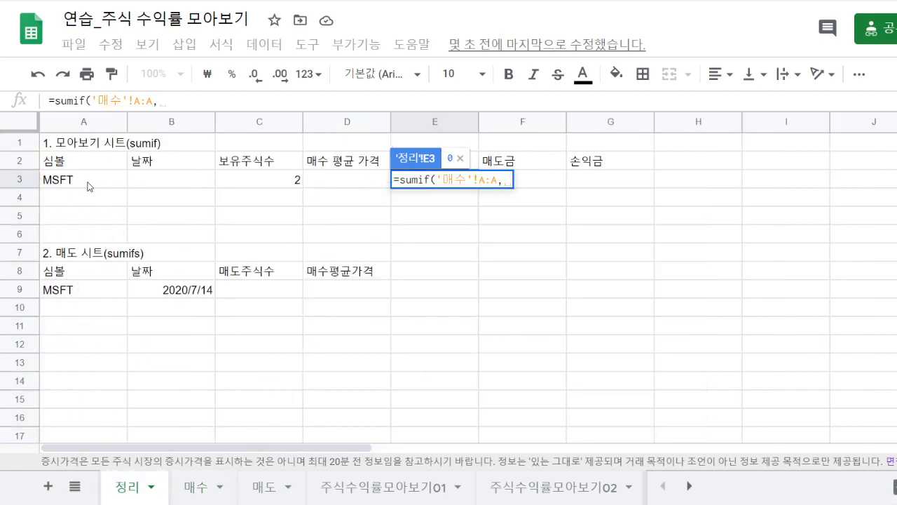
{"action": "left_click", "coordinate": [90, 186]}
{"action": "type", "text": ","}
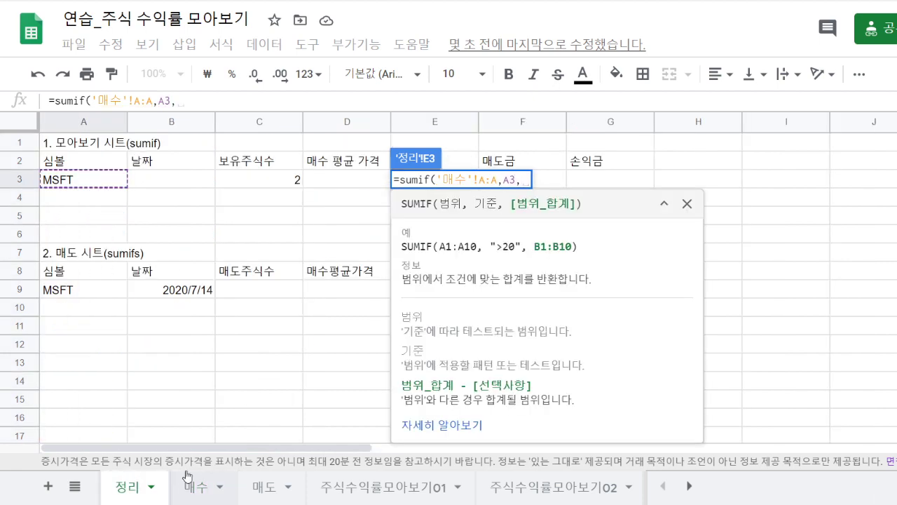
{"action": "left_click", "coordinate": [187, 476]}
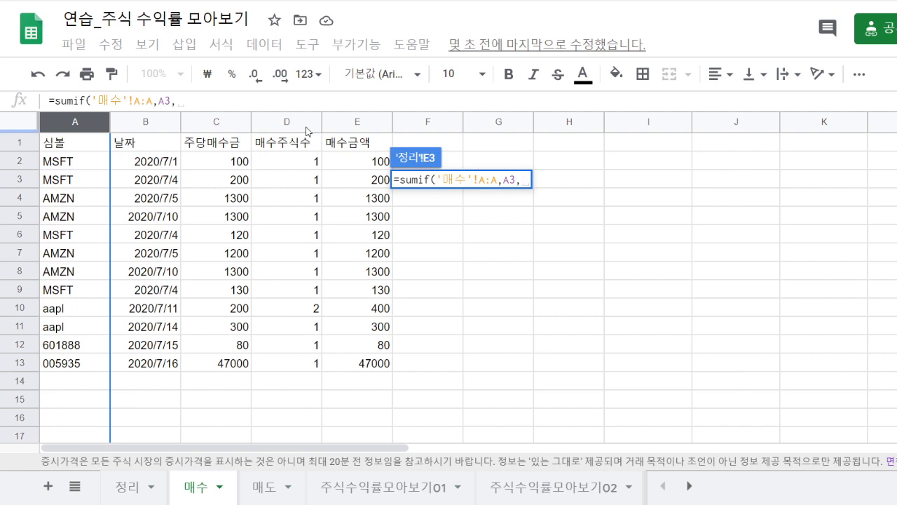
{"action": "left_click", "coordinate": [350, 121]}
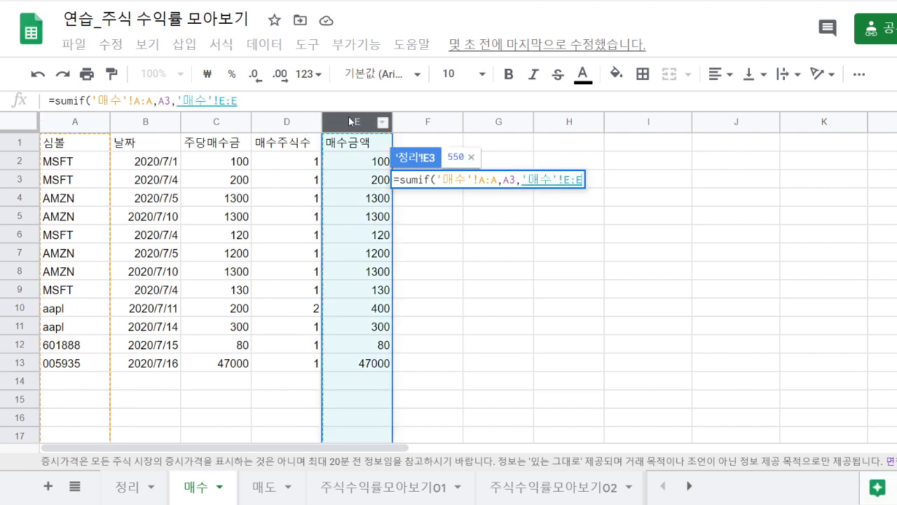
{"action": "key", "text": "Return"}
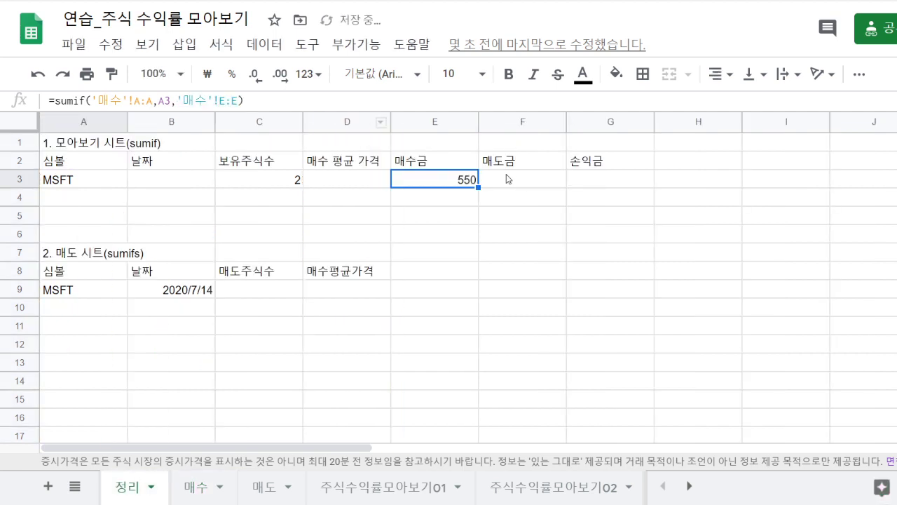
Step: Calculate the 매도금 for MSFT in F3 with =sumif('매도'!A:A,A3,'매도'!E:E)
{"action": "left_click", "coordinate": [508, 179]}
{"action": "type", "text": "=sumif"}
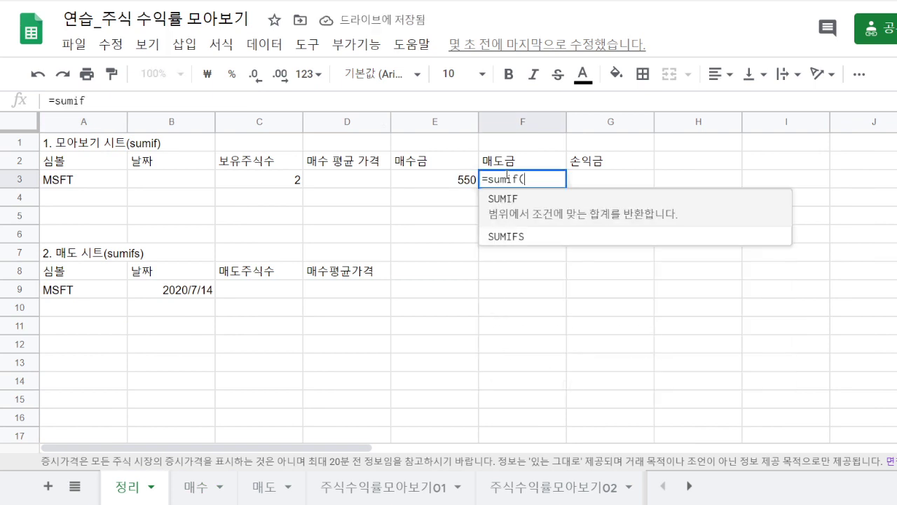
{"action": "type", "text": "("}
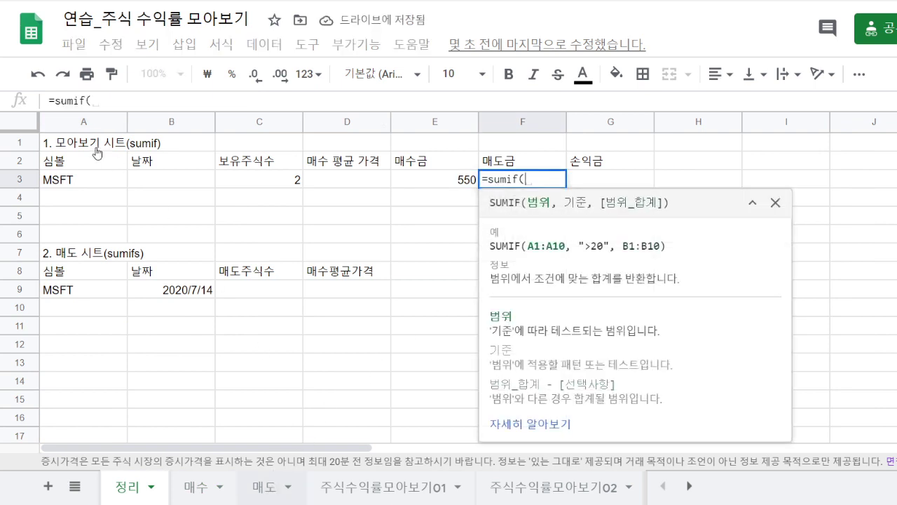
{"action": "key", "text": "ctrl+shift+Page_Down"}
{"action": "key", "text": "ctrl+shift+Page_Down"}
{"action": "left_click", "coordinate": [75, 122]}
{"action": "type", "text": ","}
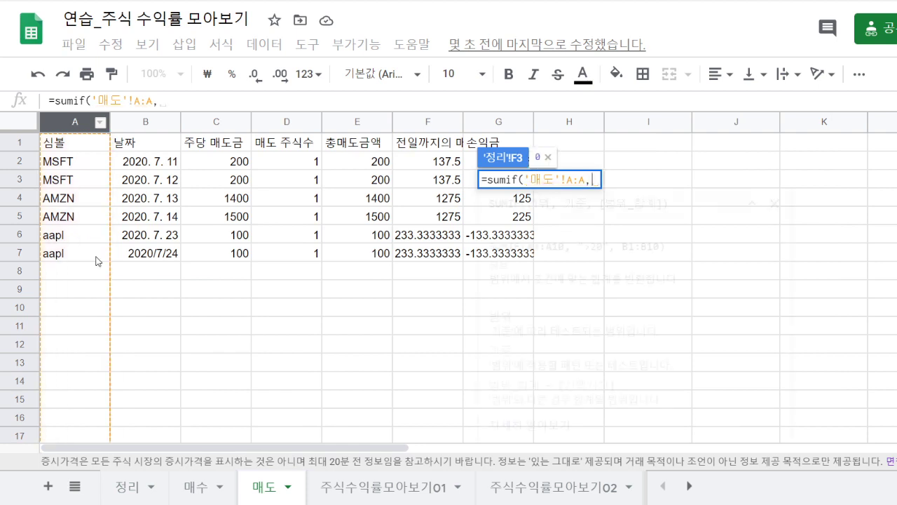
{"action": "key", "text": "ctrl+shift+Page_Up"}
{"action": "key", "text": "ctrl+shift+Page_Up"}
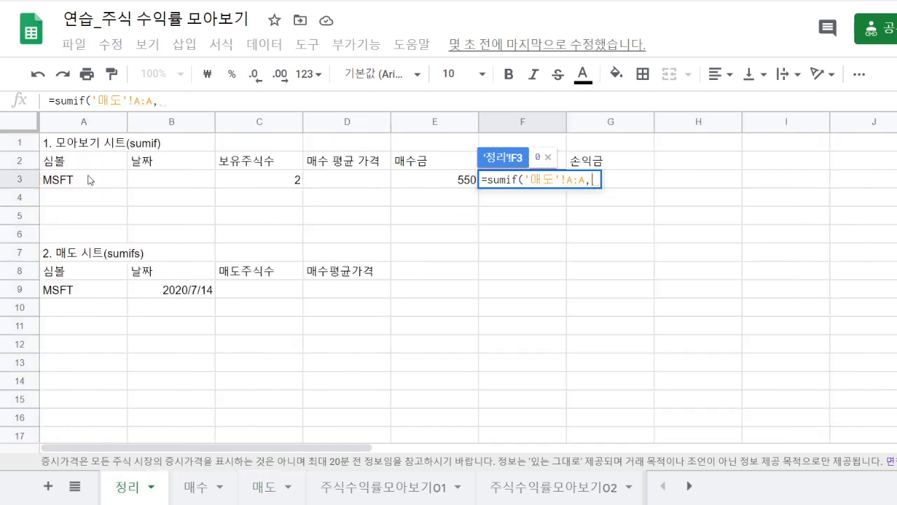
{"action": "left_click", "coordinate": [102, 182]}
{"action": "type", "text": ","}
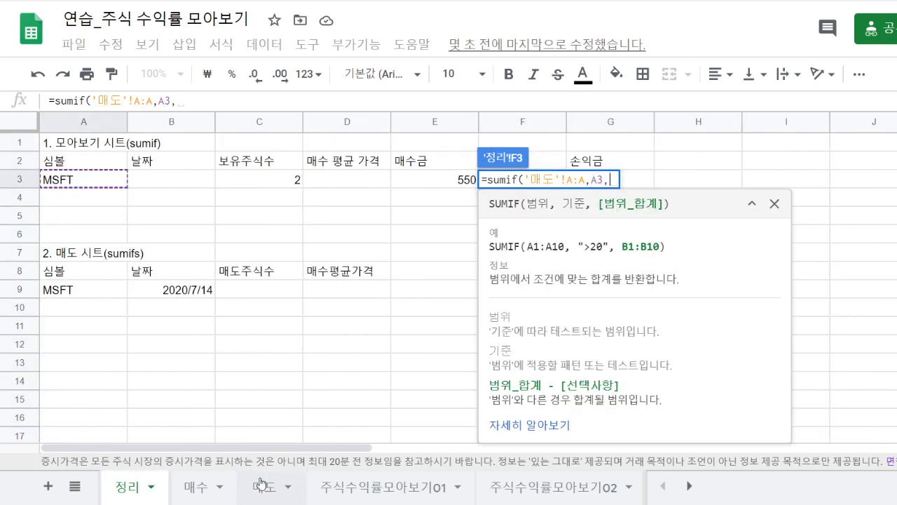
{"action": "left_click", "coordinate": [264, 485]}
{"action": "left_click", "coordinate": [357, 121]}
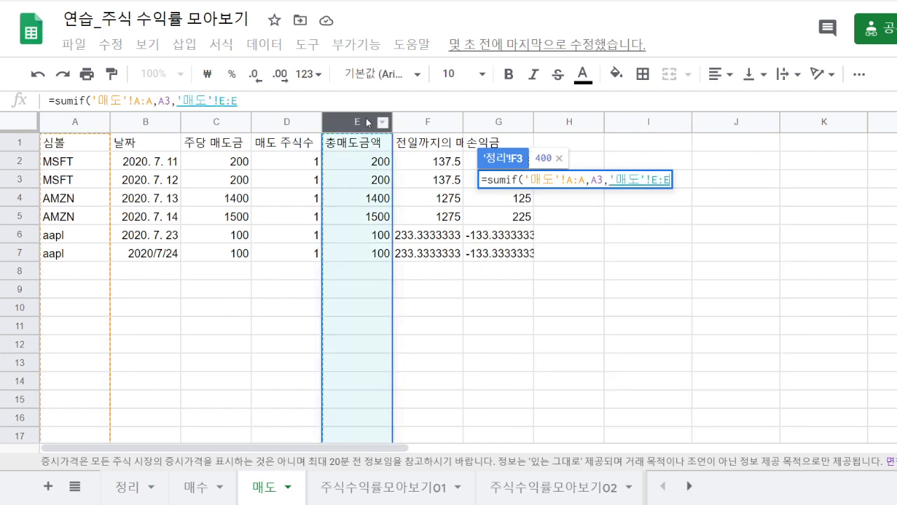
{"action": "key", "text": "Return"}
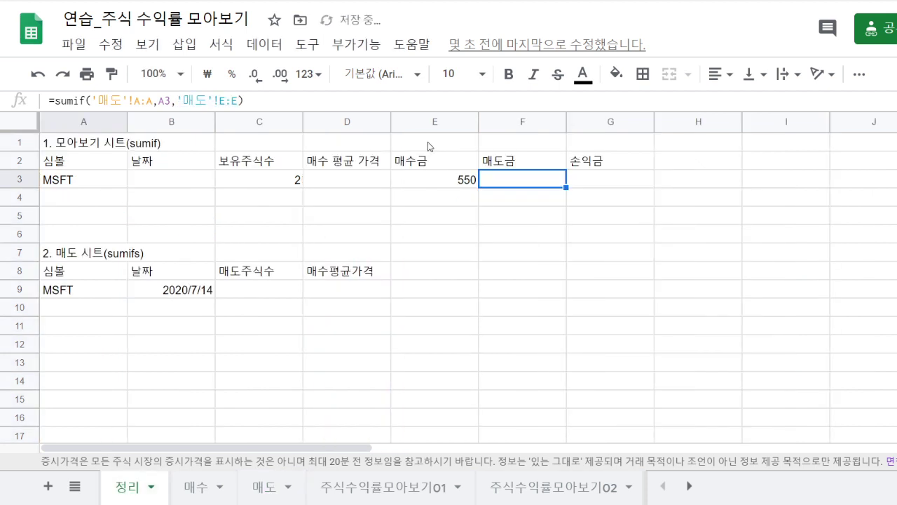
Step: Calculate the 손익금 for MSFT in G3 with =sumif('매도'!A:A,A3,'매도'!G:G)
{"action": "left_click", "coordinate": [582, 167]}
{"action": "left_click", "coordinate": [584, 181]}
{"action": "type", "text": "=sumif("}
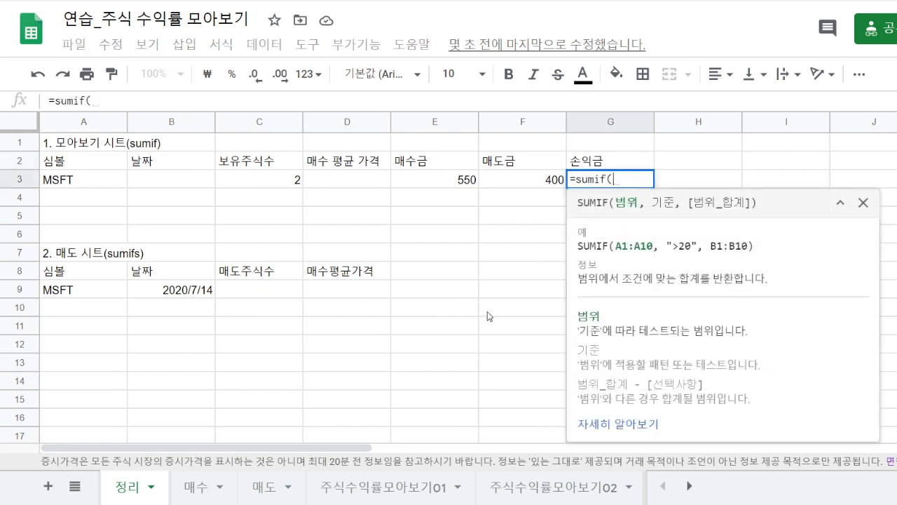
{"action": "left_click", "coordinate": [264, 486]}
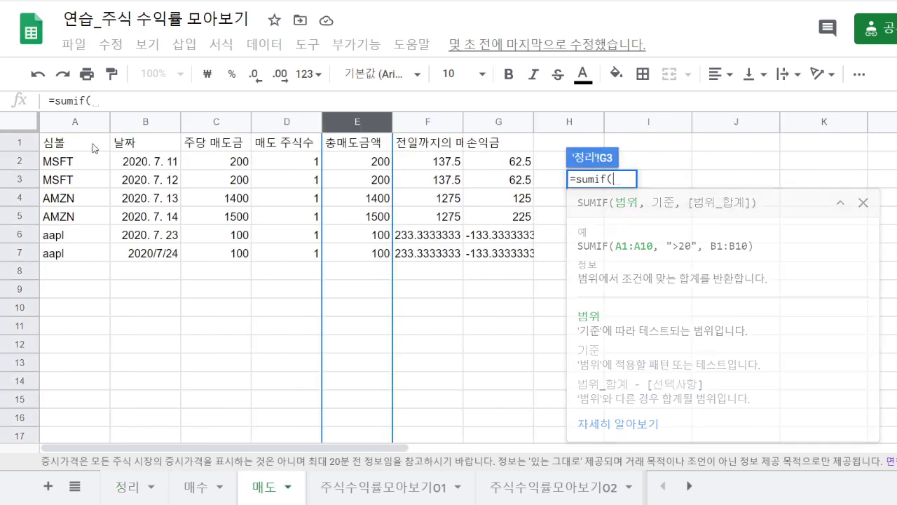
{"action": "left_click", "coordinate": [76, 123]}
{"action": "type", "text": ","}
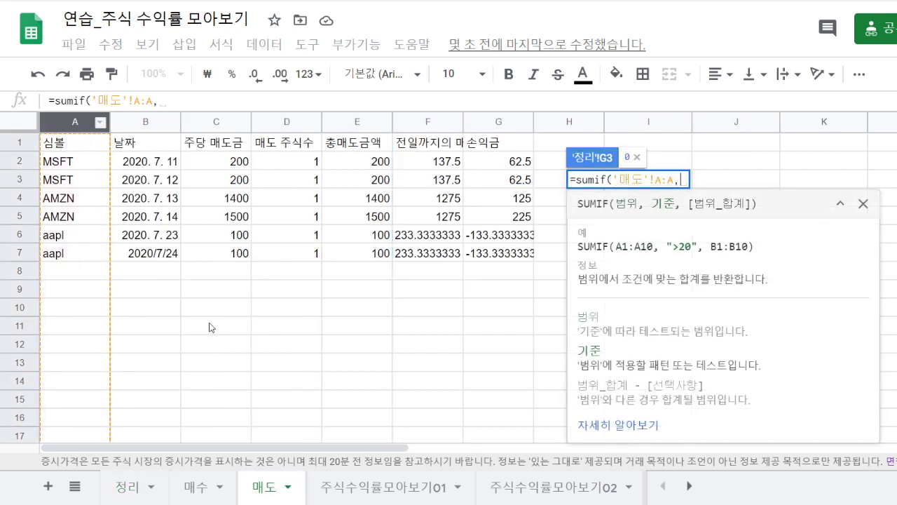
{"action": "left_click", "coordinate": [136, 487]}
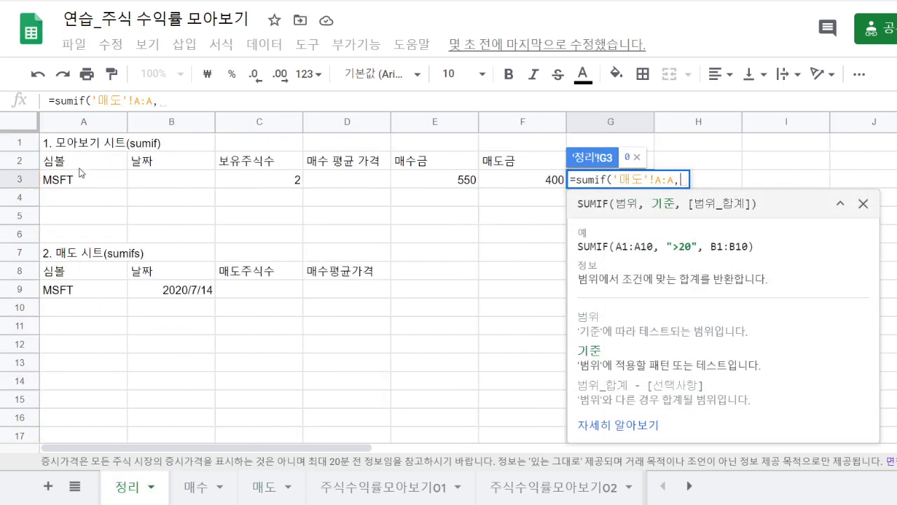
{"action": "left_click", "coordinate": [76, 180]}
{"action": "type", "text": ","}
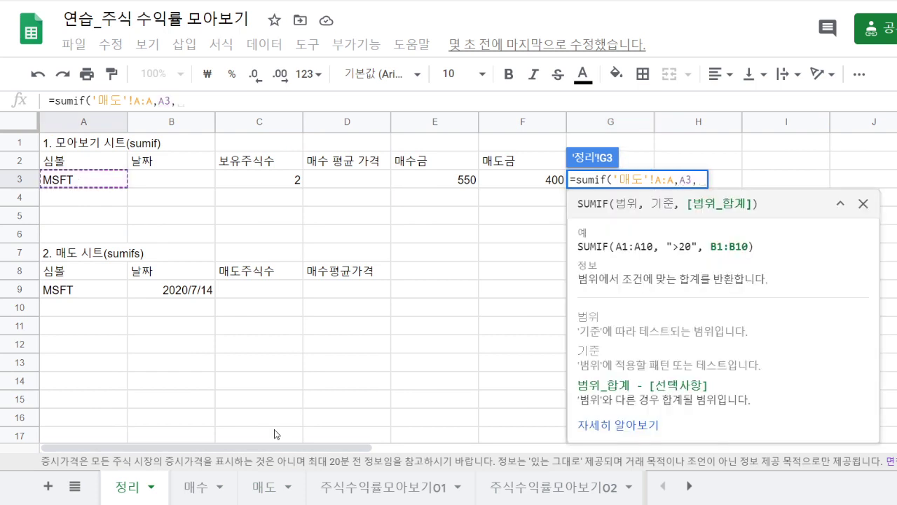
{"action": "left_click", "coordinate": [265, 486]}
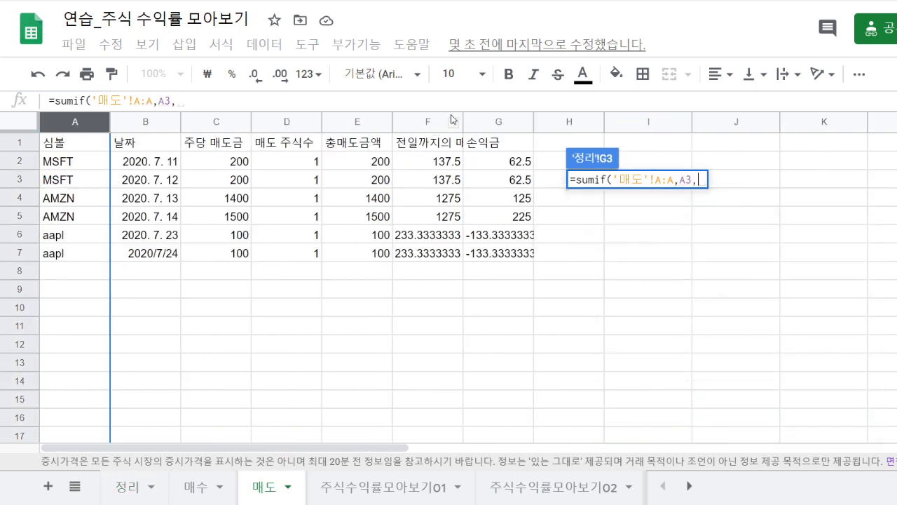
{"action": "left_click", "coordinate": [482, 122]}
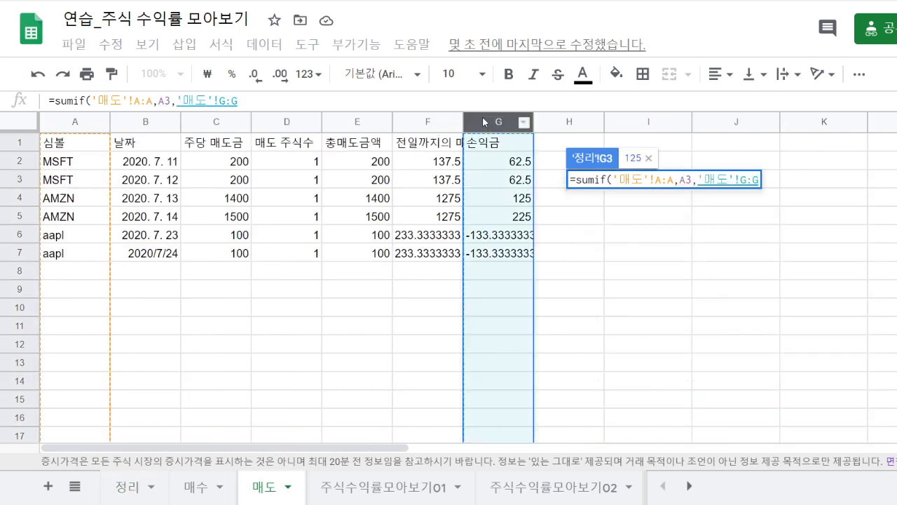
{"action": "key", "text": "Return"}
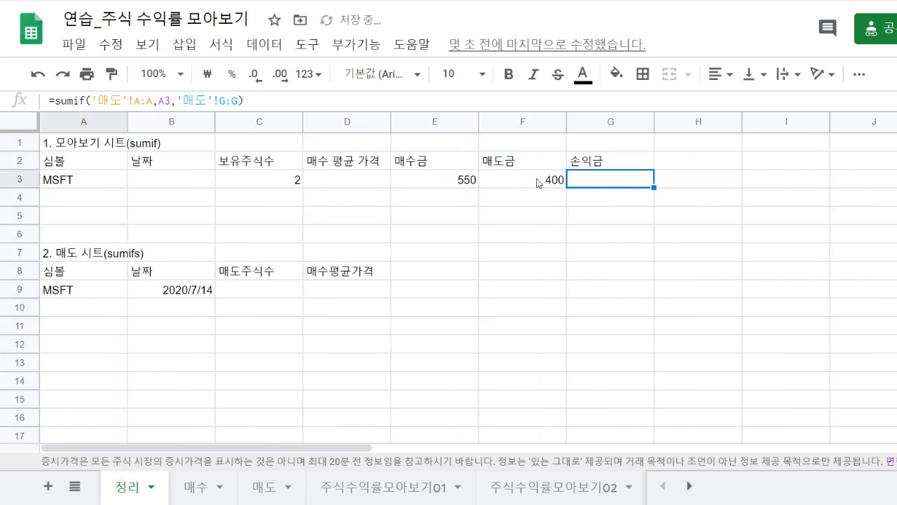
Step: Calculate the 매수 평균 가격 for MSFT in D3 with =(E3-F3+G3)/C3
{"action": "left_click", "coordinate": [352, 181]}
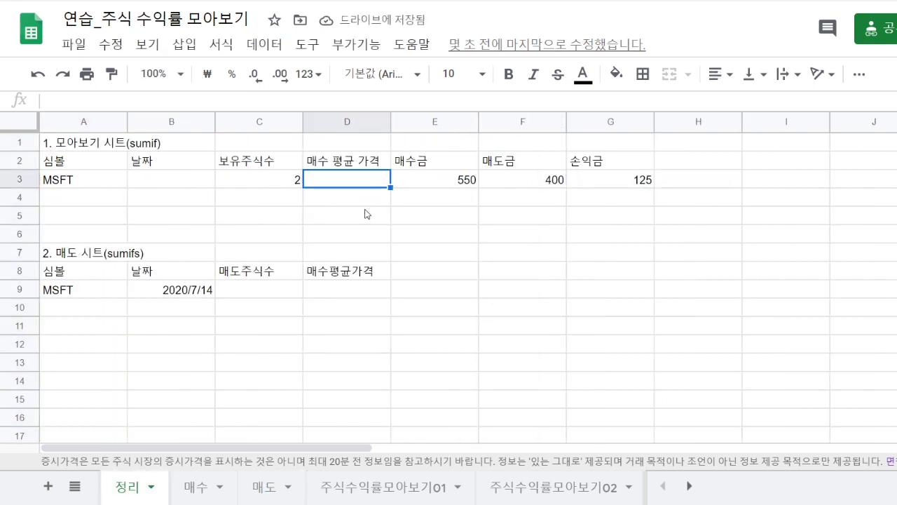
{"action": "type", "text": "=("}
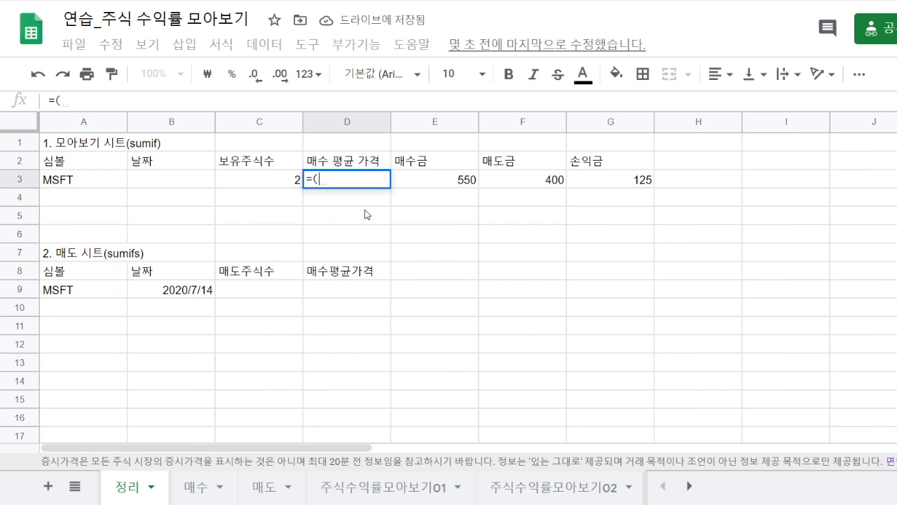
{"action": "left_click", "coordinate": [433, 177]}
{"action": "type", "text": "-"}
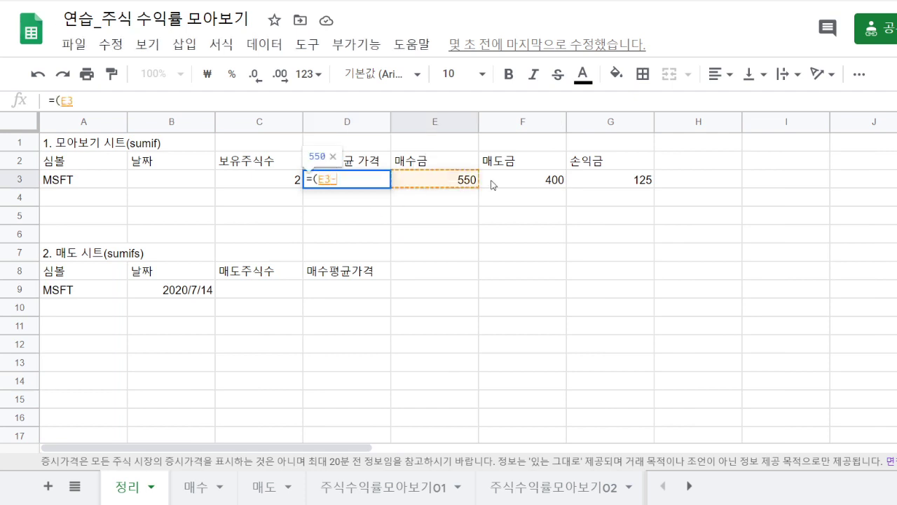
{"action": "left_click", "coordinate": [532, 183]}
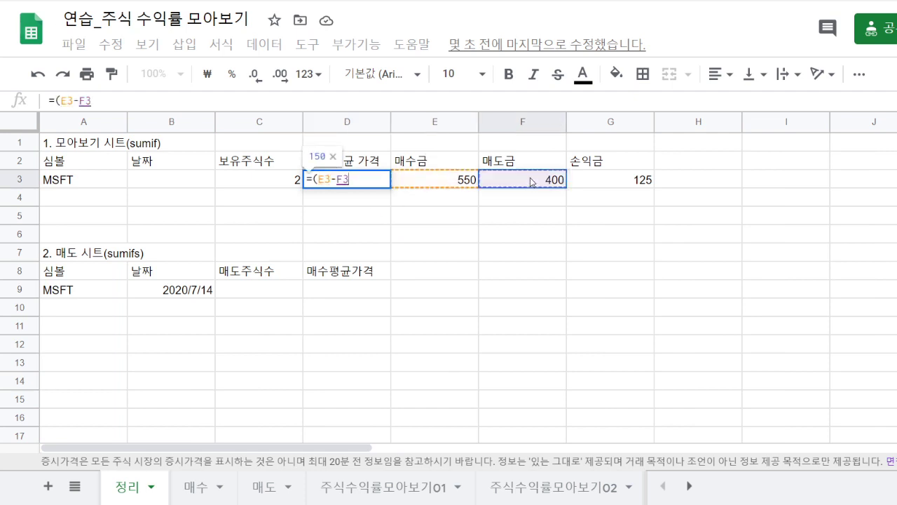
{"action": "type", "text": "+"}
{"action": "left_click", "coordinate": [607, 184]}
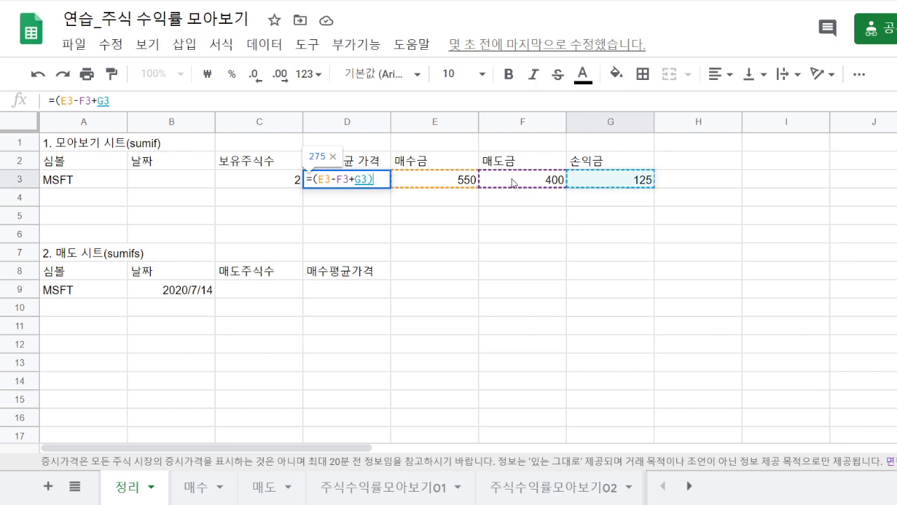
{"action": "type", "text": ")/"}
{"action": "left_click", "coordinate": [272, 180]}
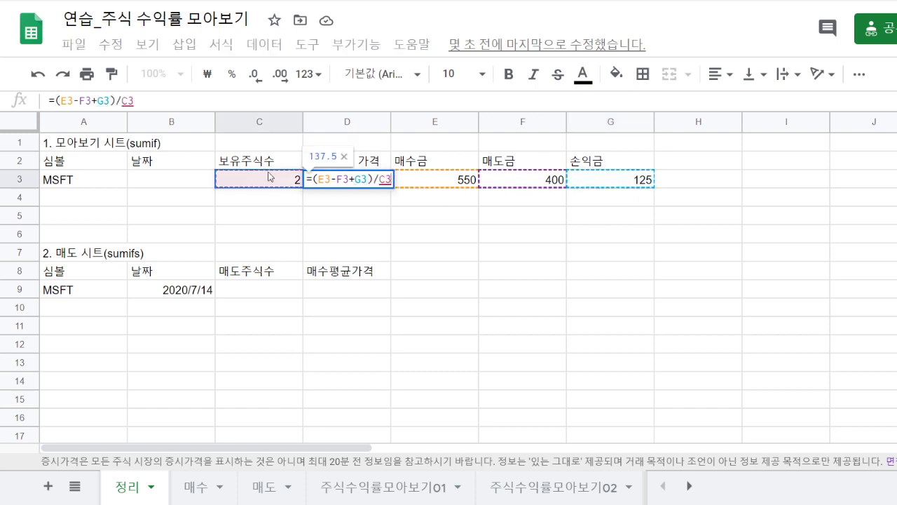
{"action": "key", "text": "Return"}
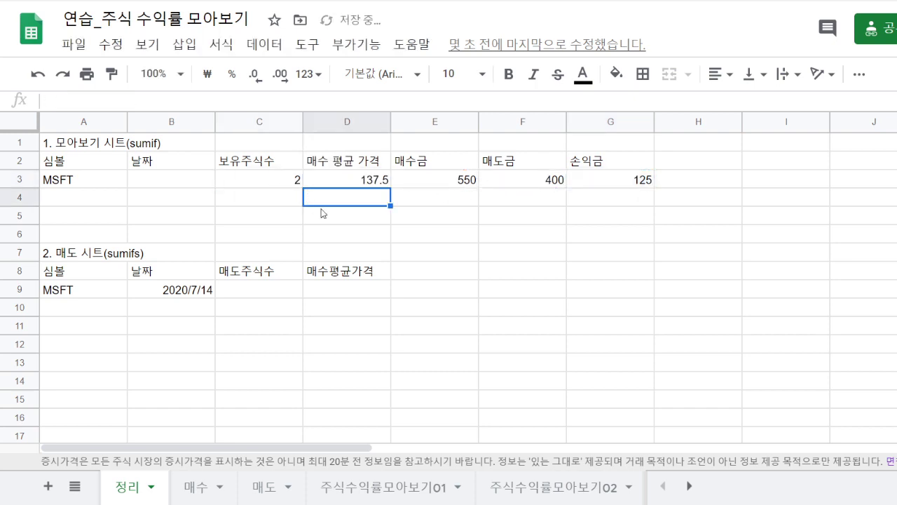
{"action": "left_click", "coordinate": [77, 253]}
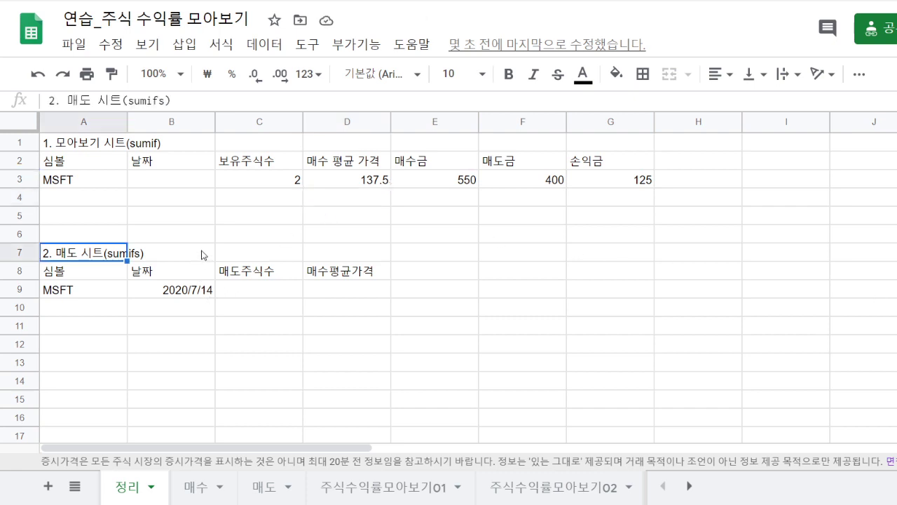
{"action": "left_click", "coordinate": [343, 276]}
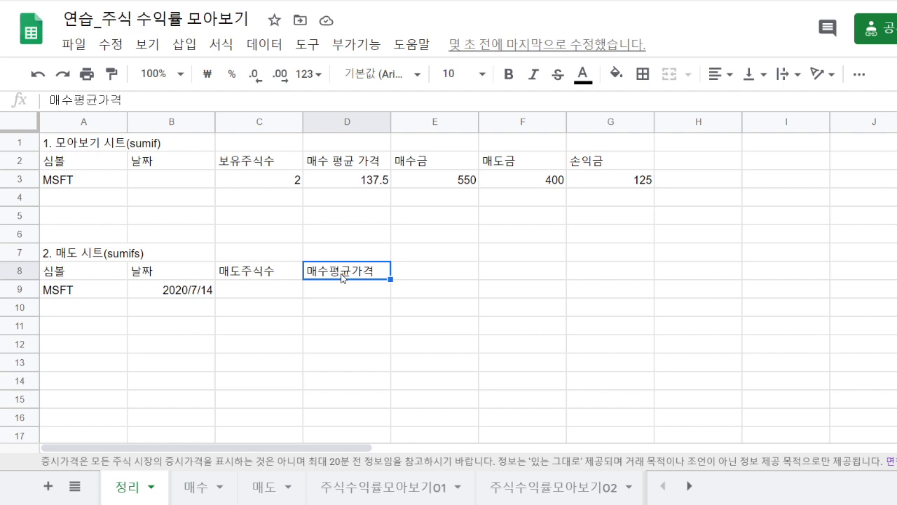
{"action": "left_click", "coordinate": [91, 289]}
{"action": "left_click", "coordinate": [165, 289]}
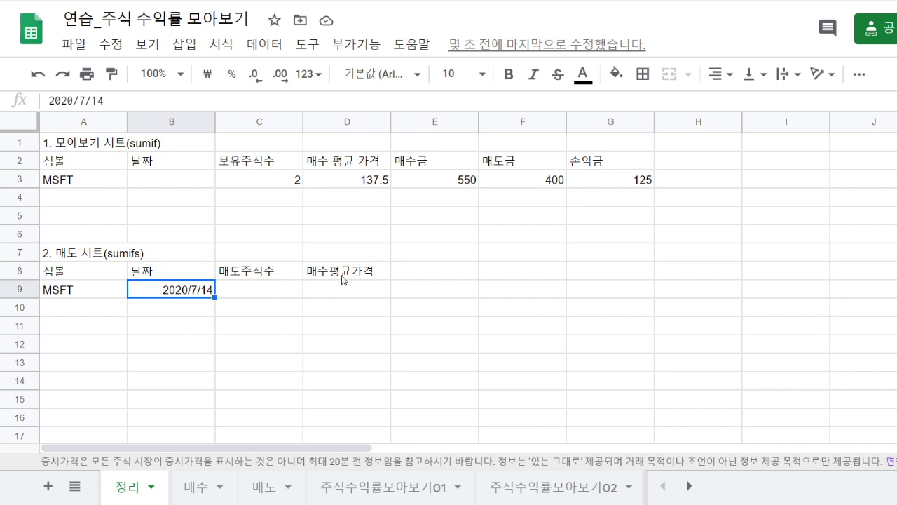
{"action": "left_click", "coordinate": [413, 273]}
Step: Enter the label 전일까지의 in E7 and the headers 매수금, 매도금, 손익금 and 보유수 in E8 to H8
{"action": "left_click", "coordinate": [408, 254]}
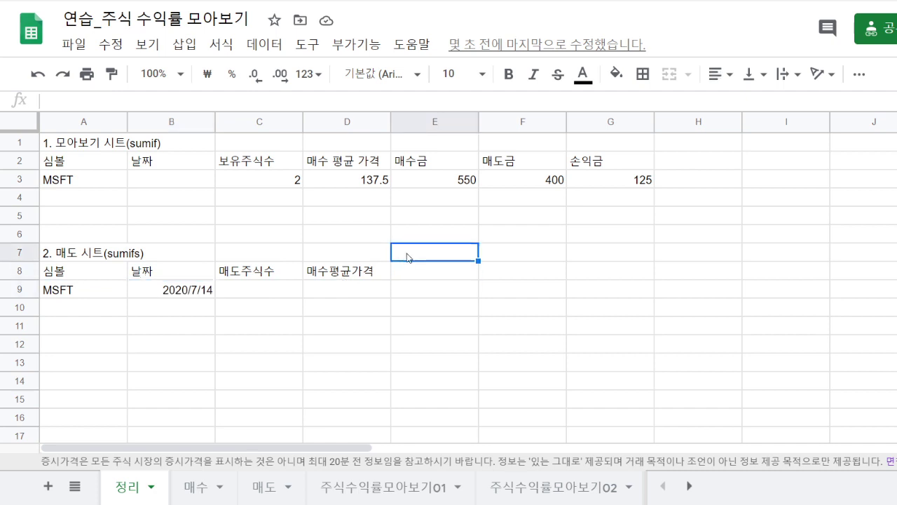
{"action": "type", "text": "전일까지의"}
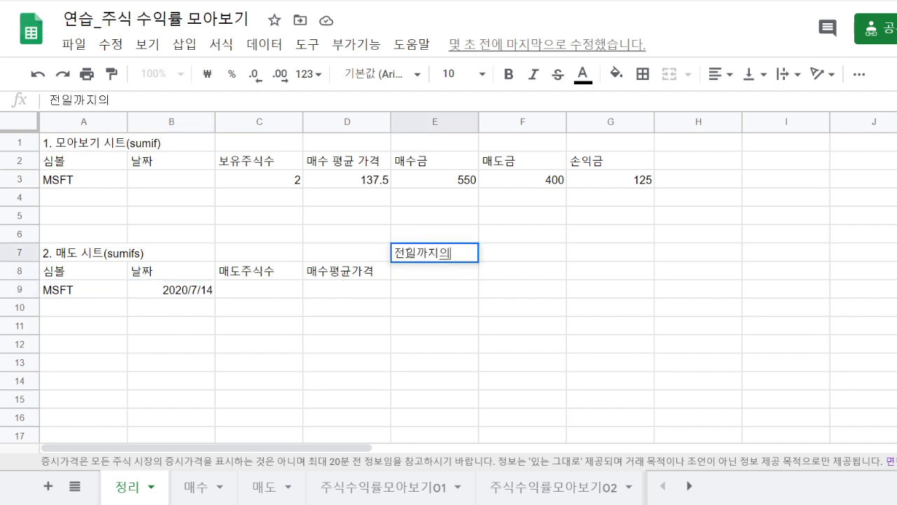
{"action": "key", "text": "Return"}
{"action": "type", "text": "매수금"}
{"action": "key", "text": "Tab"}
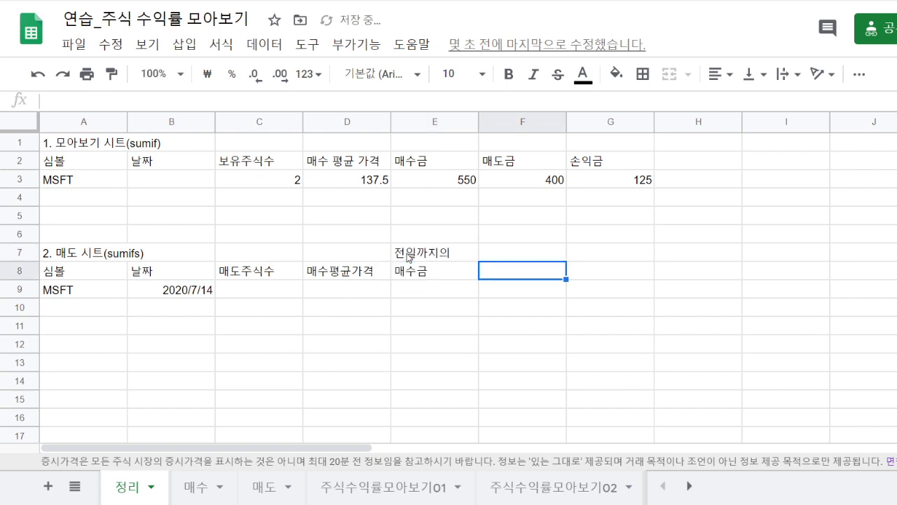
{"action": "type", "text": "매도금"}
{"action": "key", "text": "Tab"}
{"action": "type", "text": "손익금"}
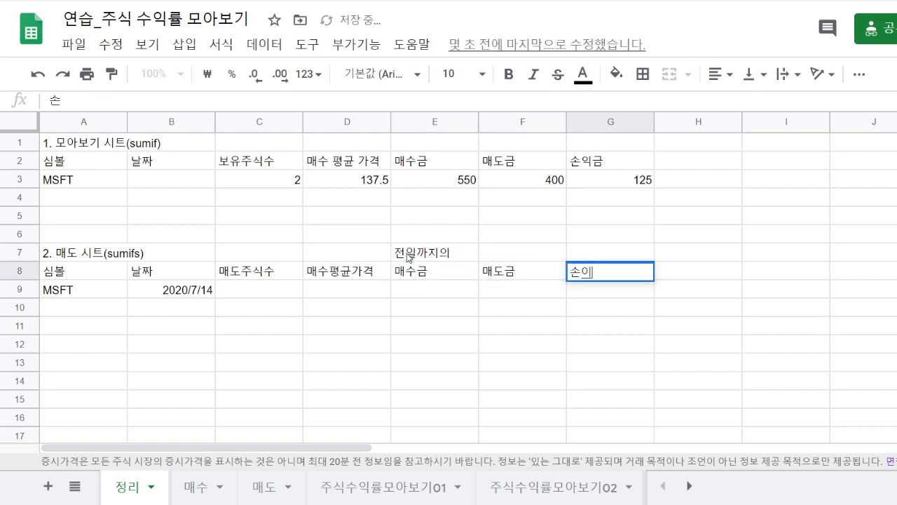
{"action": "key", "text": "Tab"}
{"action": "type", "text": "보유수"}
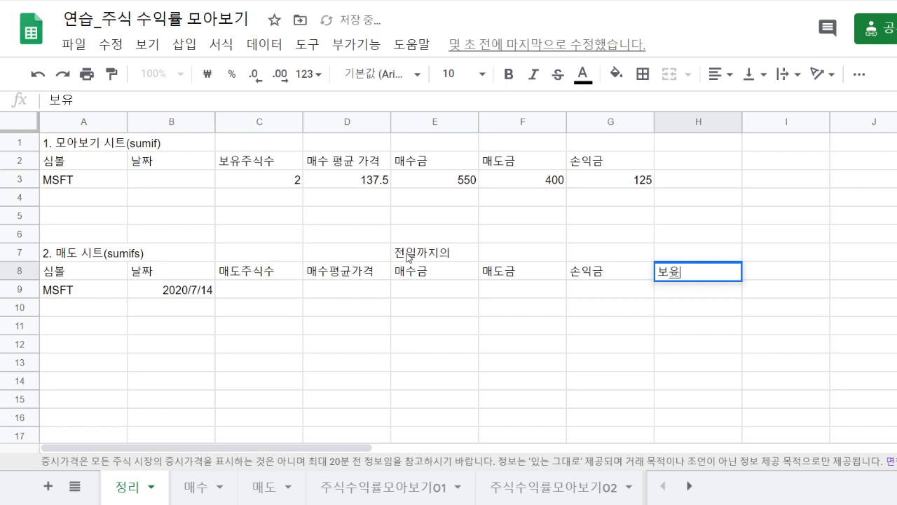
{"action": "key", "text": "Return"}
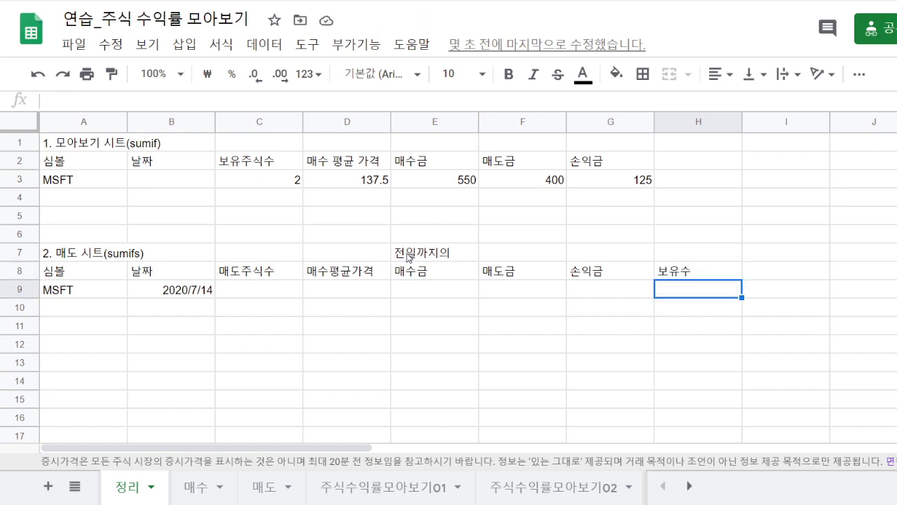
Step: Start a SUMIFS formula in E9 for the 매수금, with '매수'!E:E as the sum range
{"action": "left_click", "coordinate": [412, 290]}
{"action": "type", "text": "=녀ㅡㅑ"}
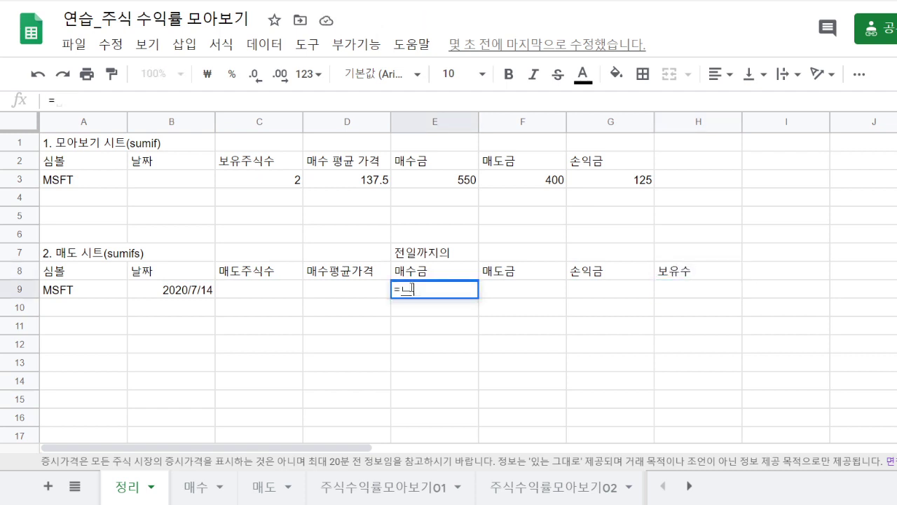
{"action": "key", "text": "BackSpace"}
{"action": "key", "text": "BackSpace"}
{"action": "key", "text": "BackSpace"}
{"action": "key", "text": "BackSpace"}
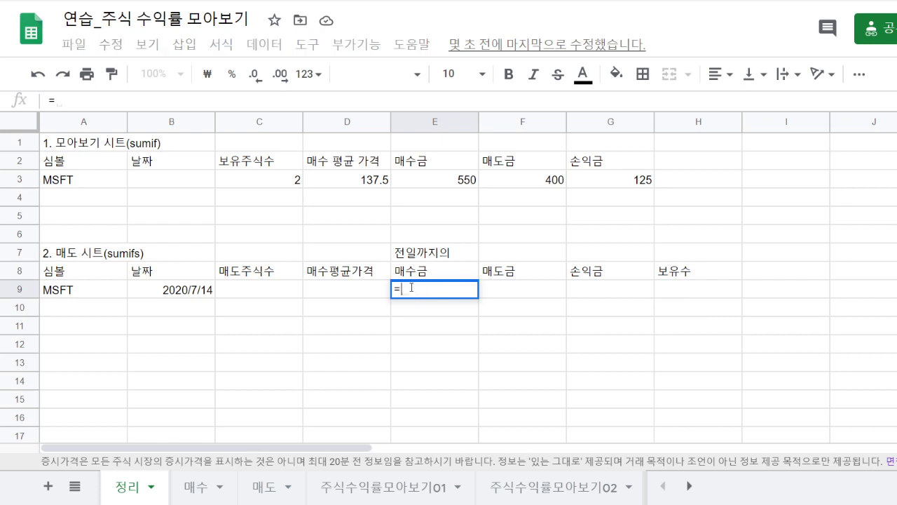
{"action": "type", "text": "sui"}
{"action": "key", "text": "BackSpace"}
{"action": "type", "text": "m"}
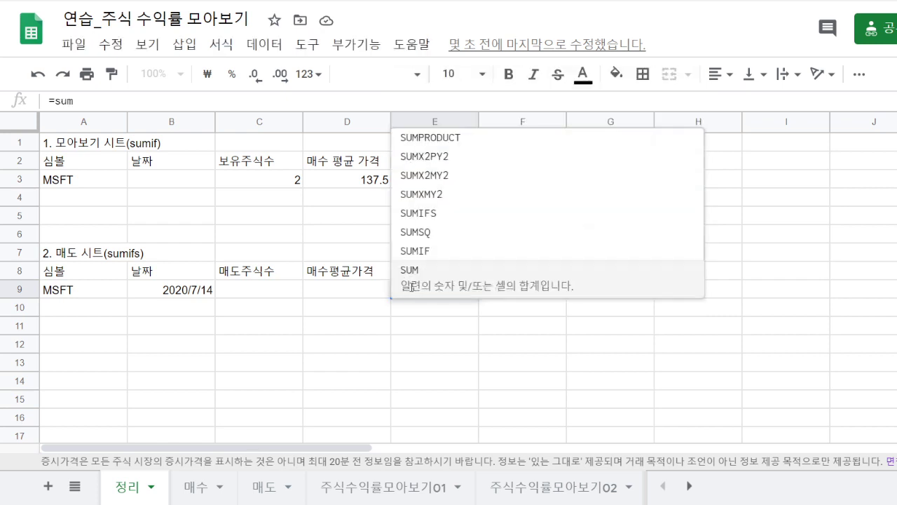
{"action": "type", "text": "ifs("}
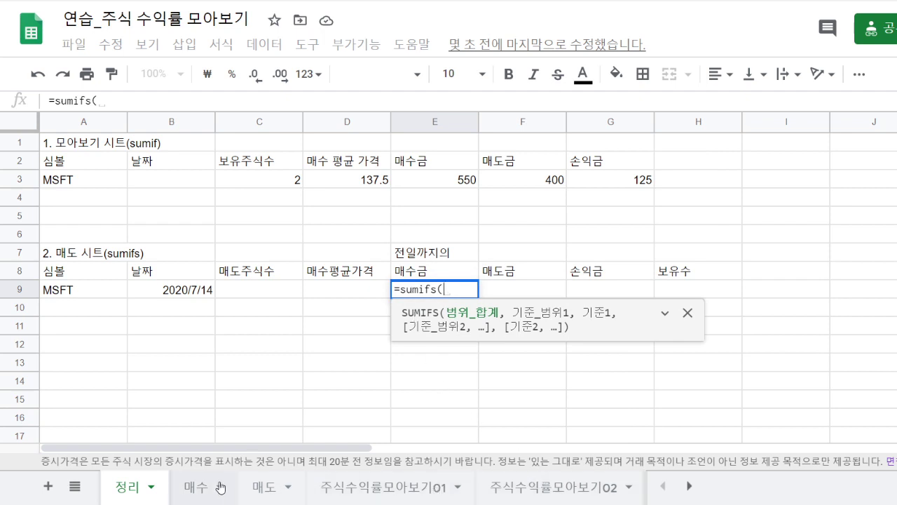
{"action": "left_click", "coordinate": [196, 485]}
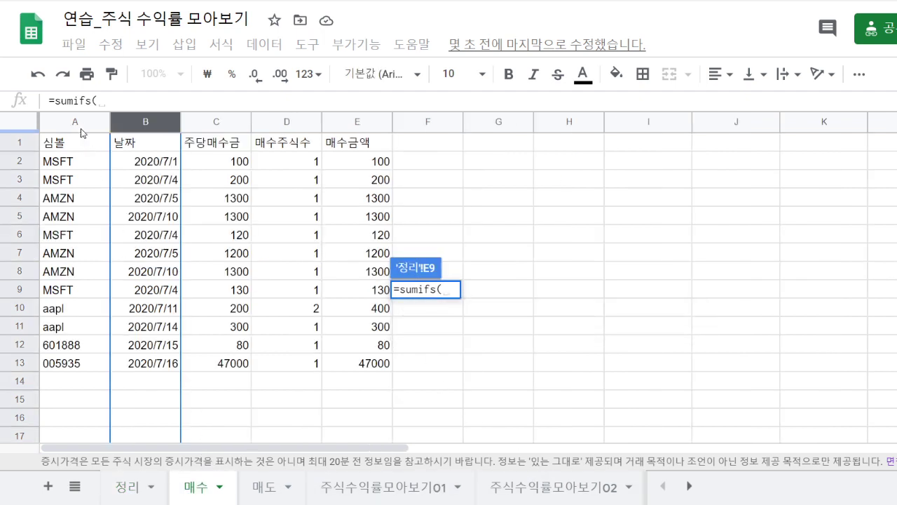
{"action": "left_click", "coordinate": [347, 123]}
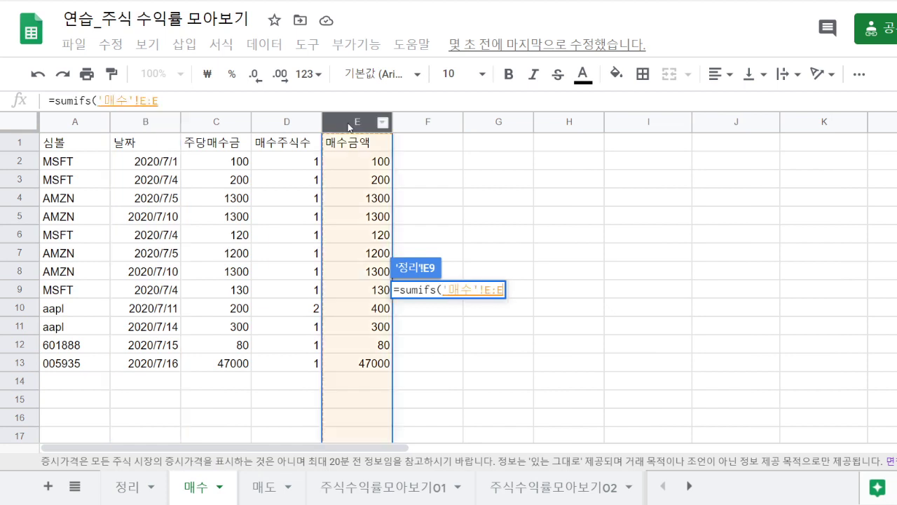
{"action": "type", "text": ","}
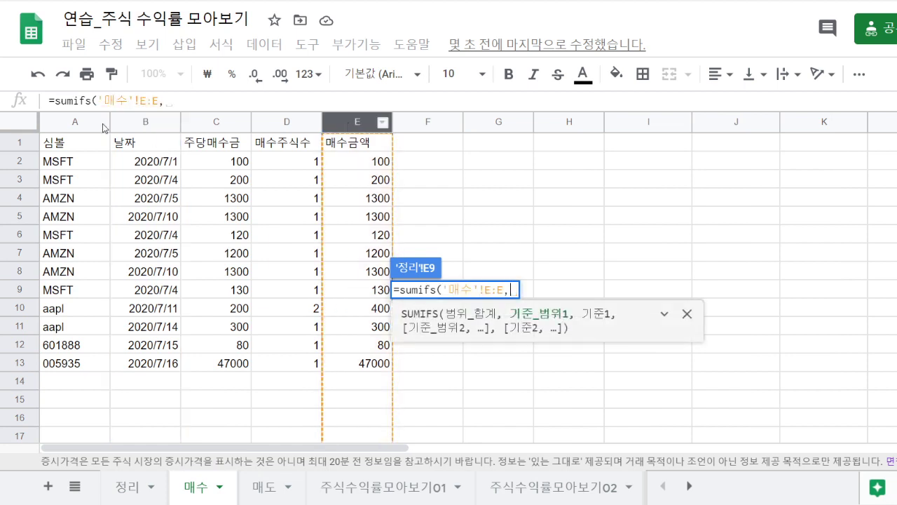
Step: Add the symbol condition to the E9 SUMIFS formula, matching '매수'!A:A against A9
{"action": "left_click", "coordinate": [68, 123]}
{"action": "type", "text": ","}
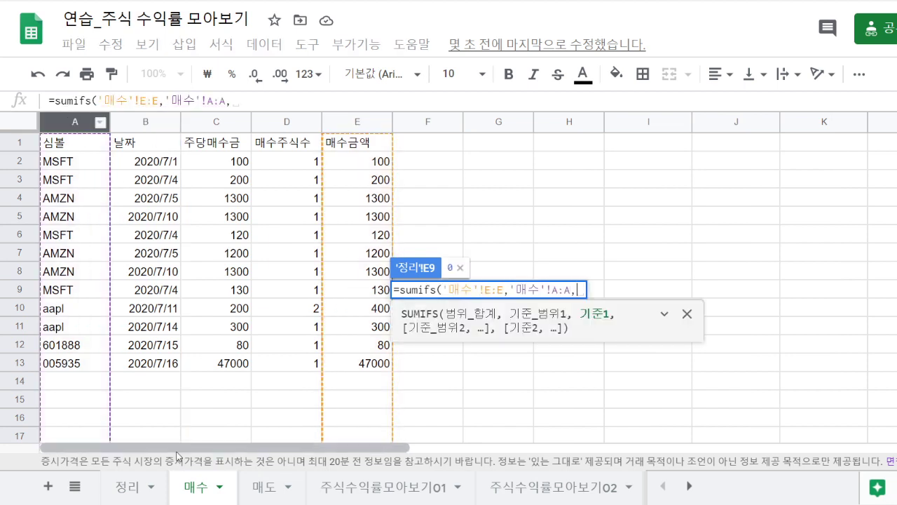
{"action": "left_click", "coordinate": [128, 486]}
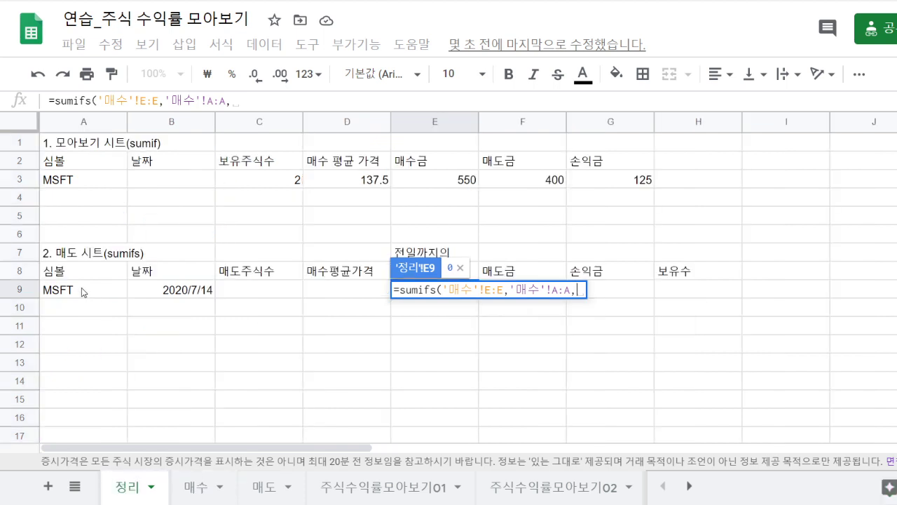
{"action": "left_click", "coordinate": [81, 289]}
{"action": "type", "text": ","}
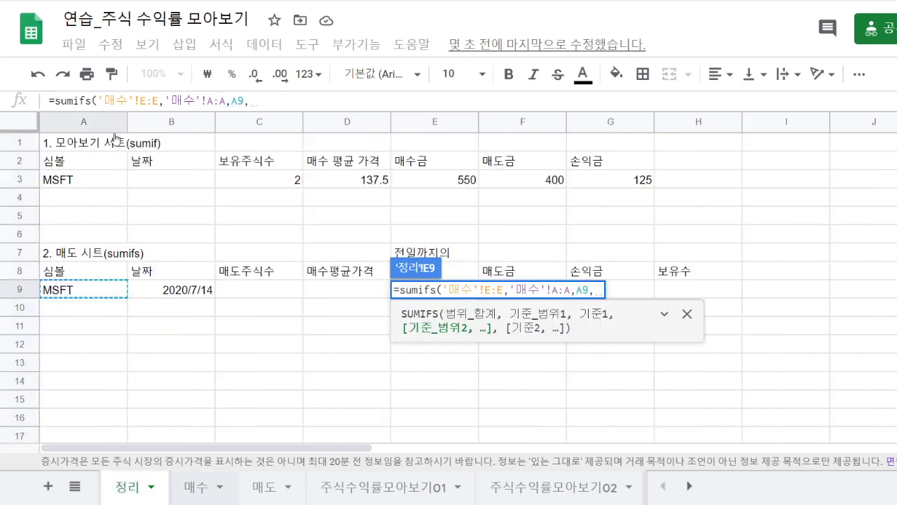
Step: Complete the E9 SUMIFS formula with the date condition '매수'!B:B,"<"&B9
{"action": "left_click", "coordinate": [143, 122]}
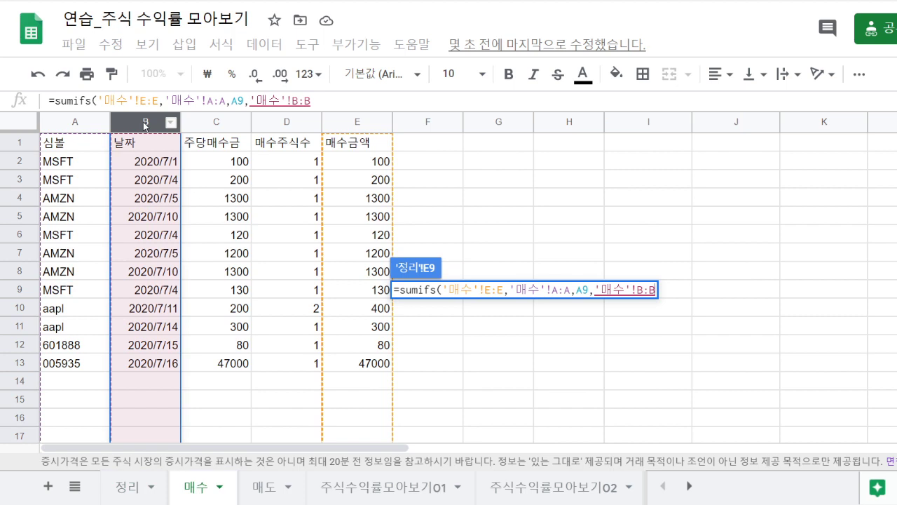
{"action": "type", "text": ","}
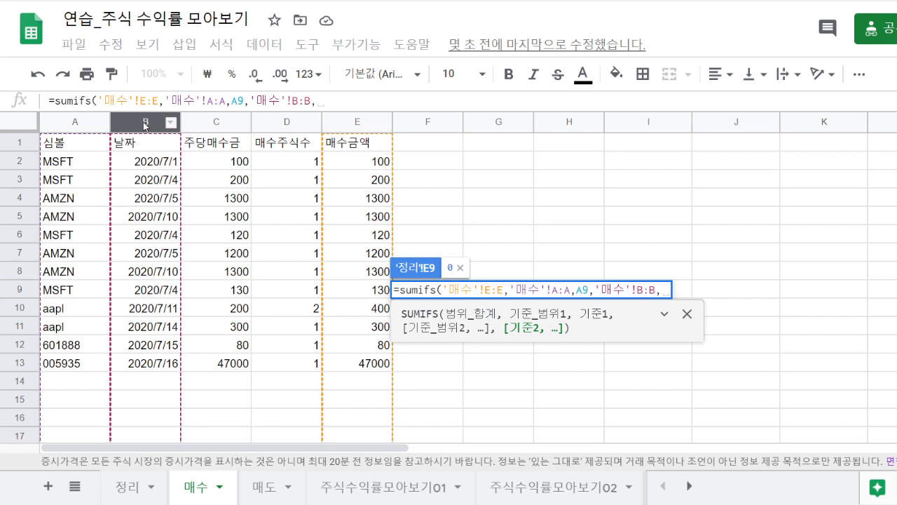
{"action": "left_click", "coordinate": [131, 487]}
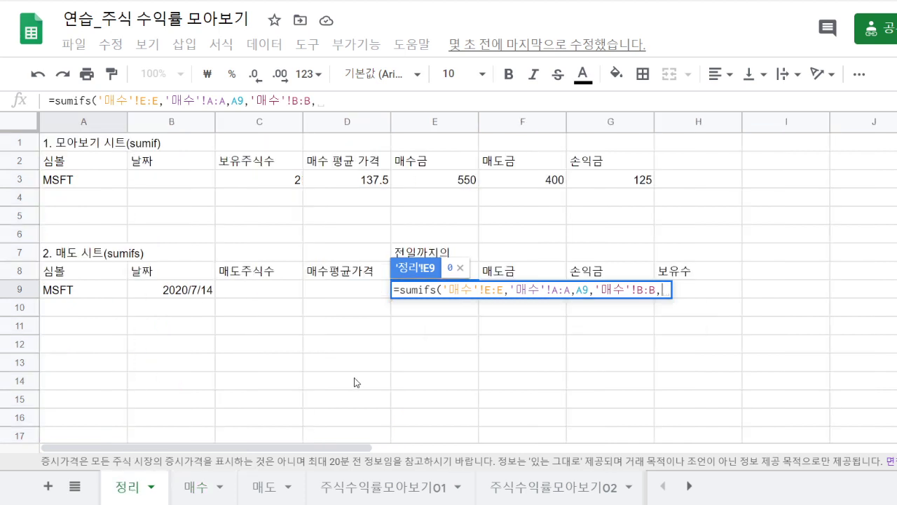
{"action": "type", "text": "\"<\""}
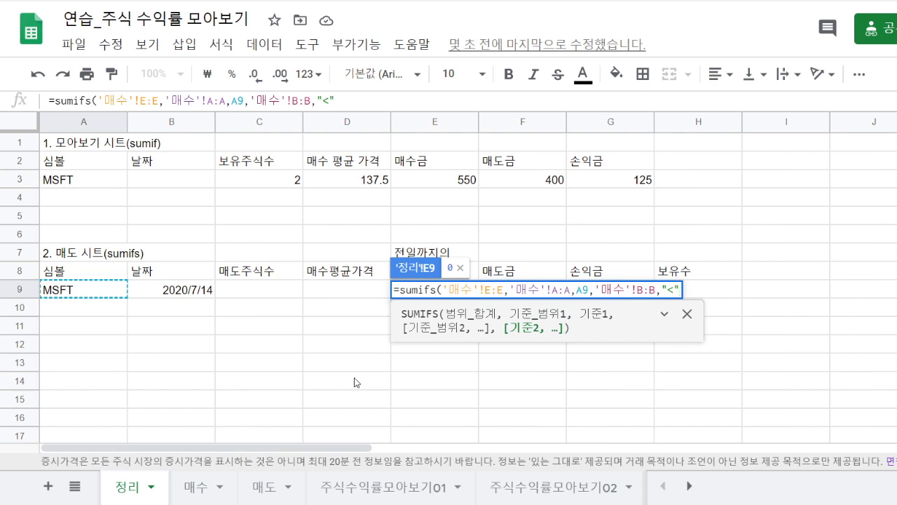
{"action": "type", "text": "&"}
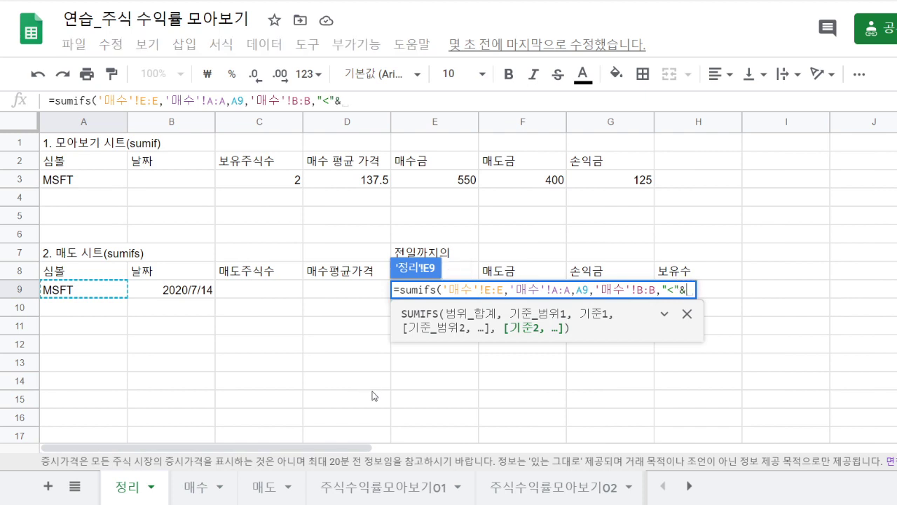
{"action": "left_click", "coordinate": [195, 294]}
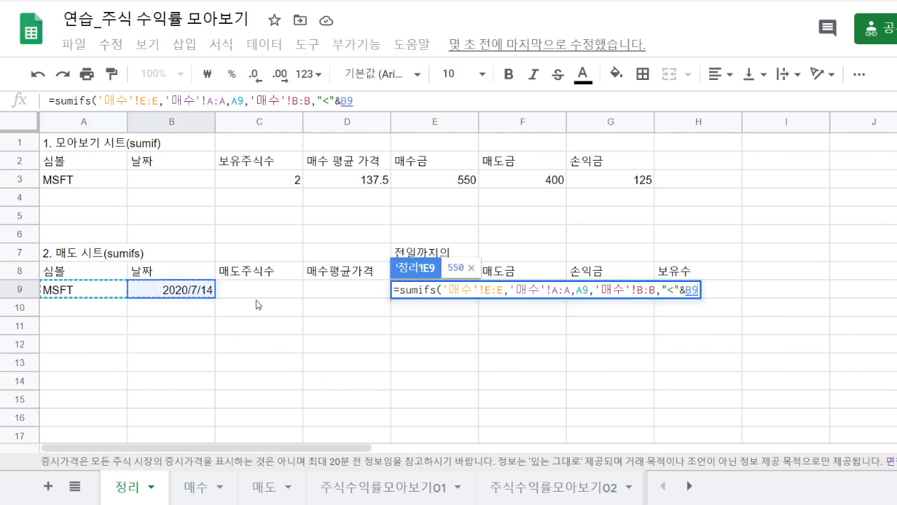
{"action": "type", "text": ")"}
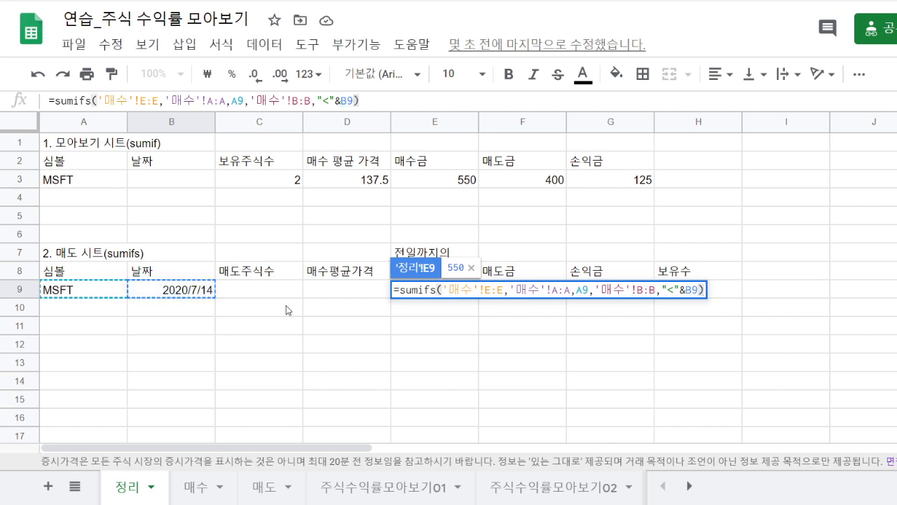
{"action": "key", "text": "Return"}
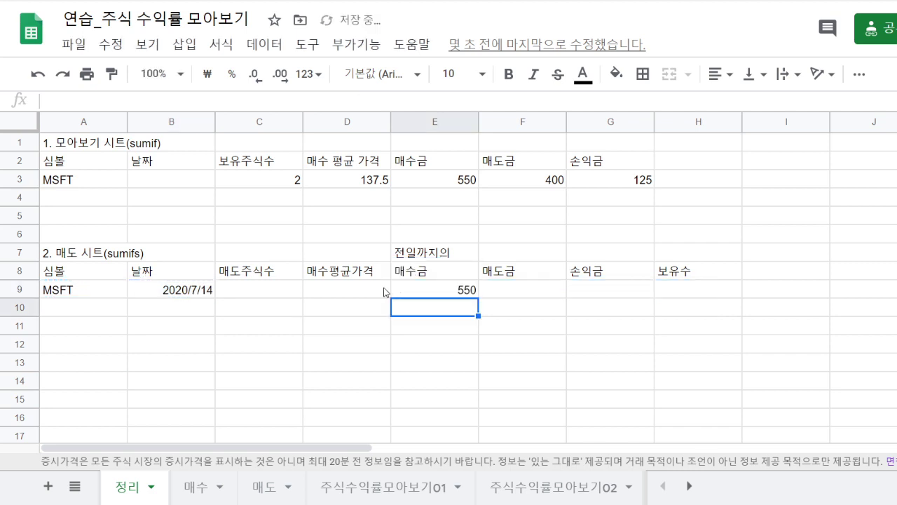
{"action": "left_click", "coordinate": [462, 290]}
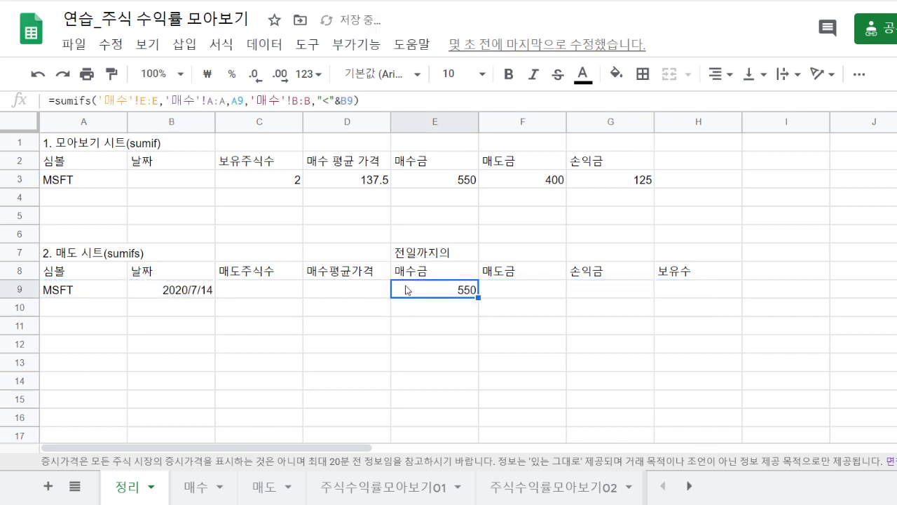
Step: Review the date condition in the E9 SUMIFS formula without changing it
{"action": "left_click", "coordinate": [347, 106]}
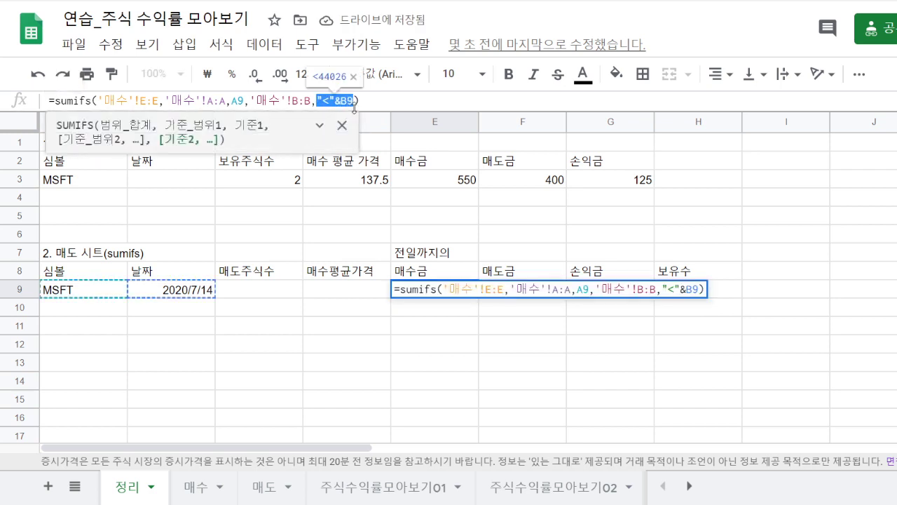
{"action": "key", "text": "Escape"}
Step: Start a SUMIFS formula in F9 for the 매도금, with '매도'!E:E as the sum range
{"action": "left_click", "coordinate": [503, 298]}
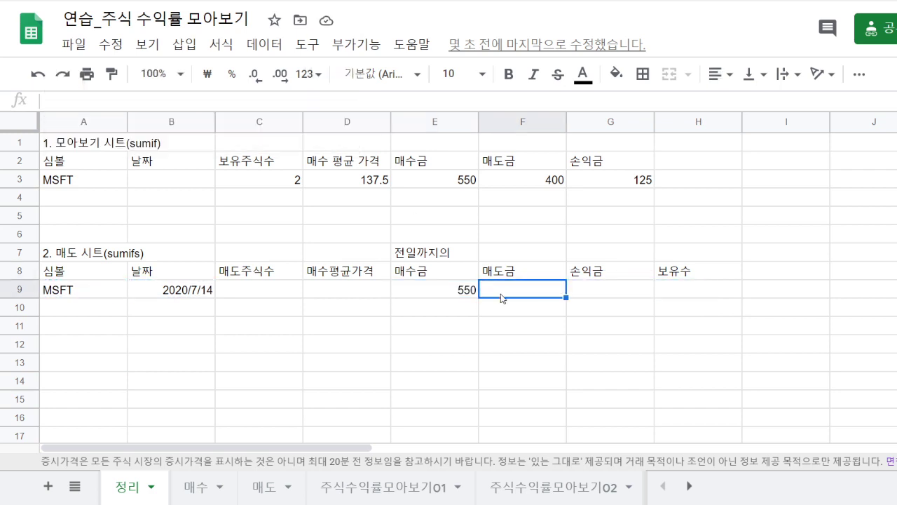
{"action": "type", "text": "=sumifs"}
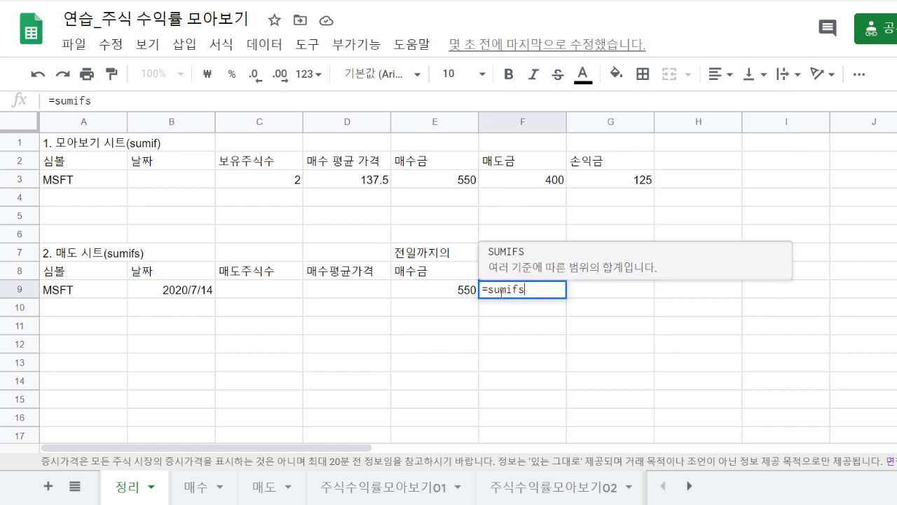
{"action": "type", "text": "("}
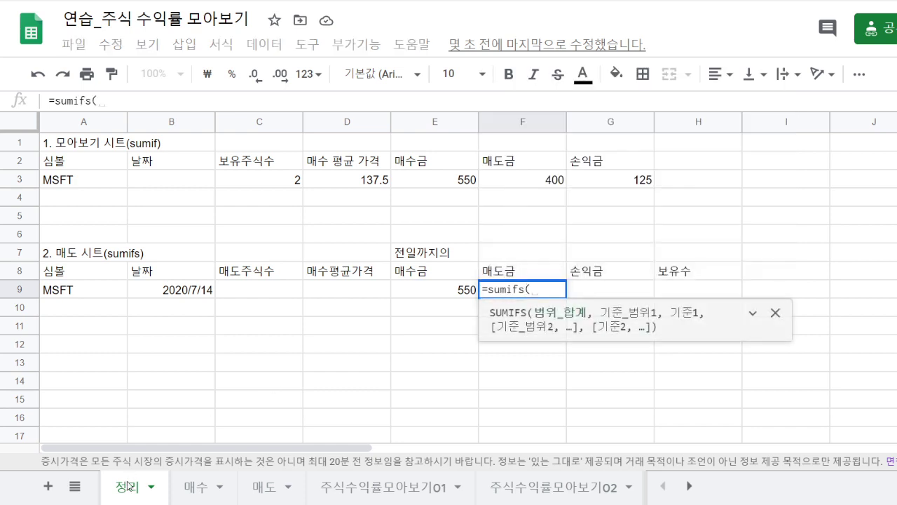
{"action": "left_click", "coordinate": [264, 486]}
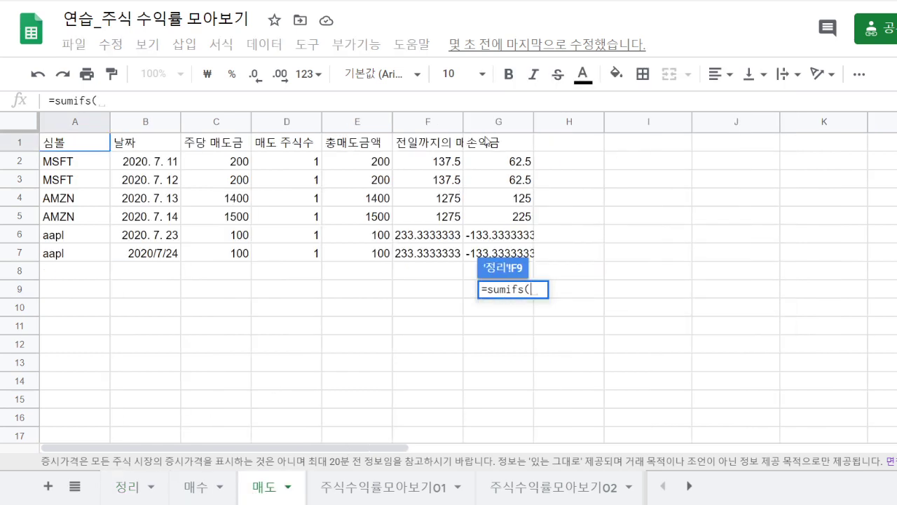
{"action": "left_click", "coordinate": [375, 124]}
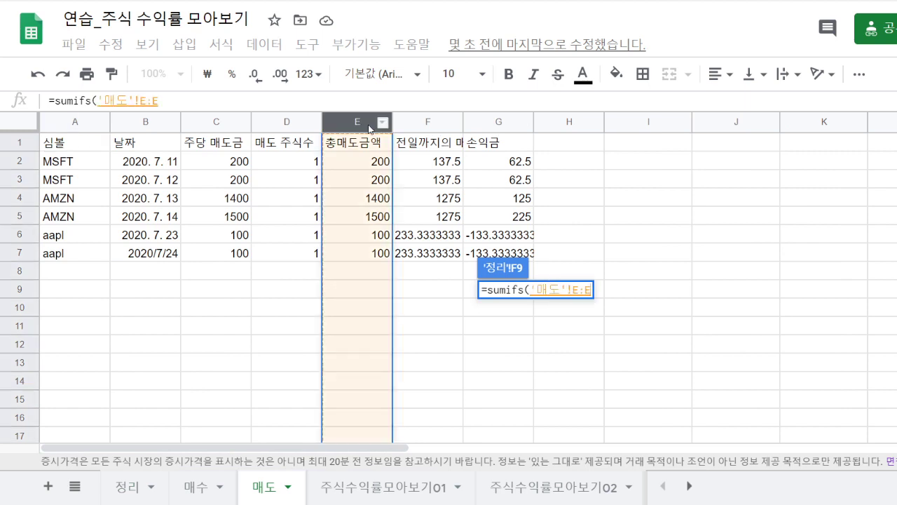
{"action": "type", "text": ","}
Step: Add the symbol condition to the F9 SUMIFS formula, matching '매도'!A:A against A9
{"action": "left_click", "coordinate": [70, 124]}
{"action": "type", "text": ","}
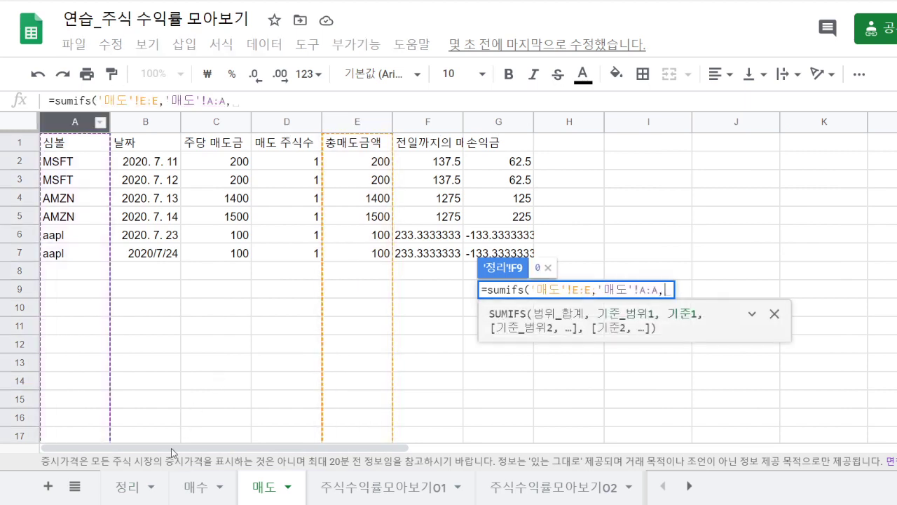
{"action": "left_click", "coordinate": [144, 487]}
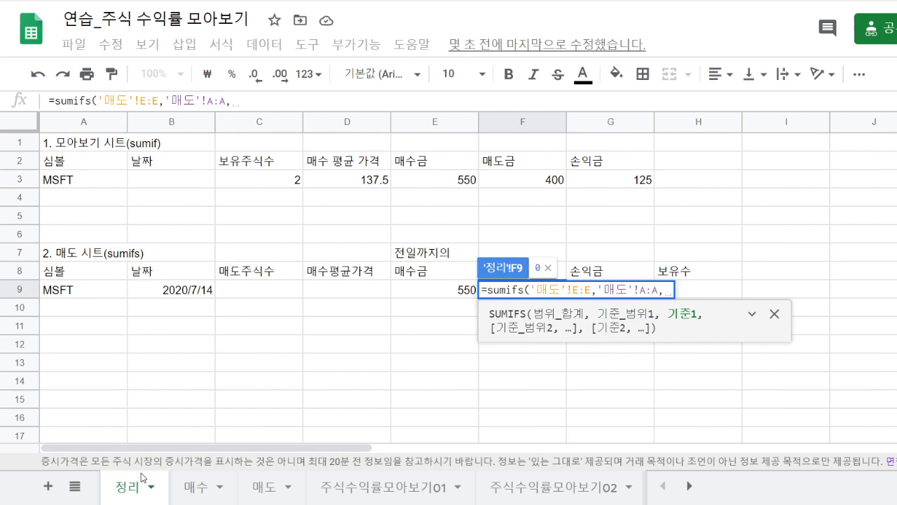
{"action": "left_click", "coordinate": [92, 292]}
{"action": "type", "text": ","}
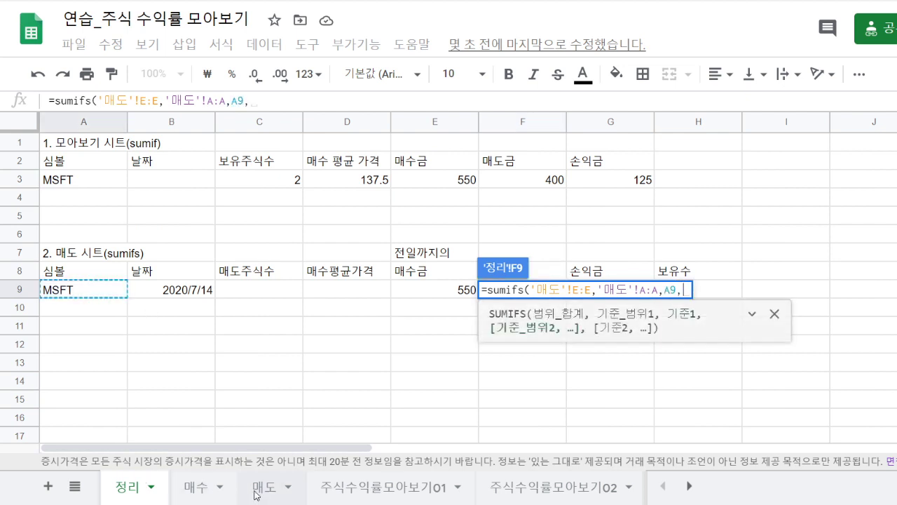
Step: Complete the F9 SUMIFS formula with the date condition '매도'!B:B,"<"&B9
{"action": "key", "text": "ctrl+shift+Page_Down"}
{"action": "key", "text": "ctrl+shift+Page_Down"}
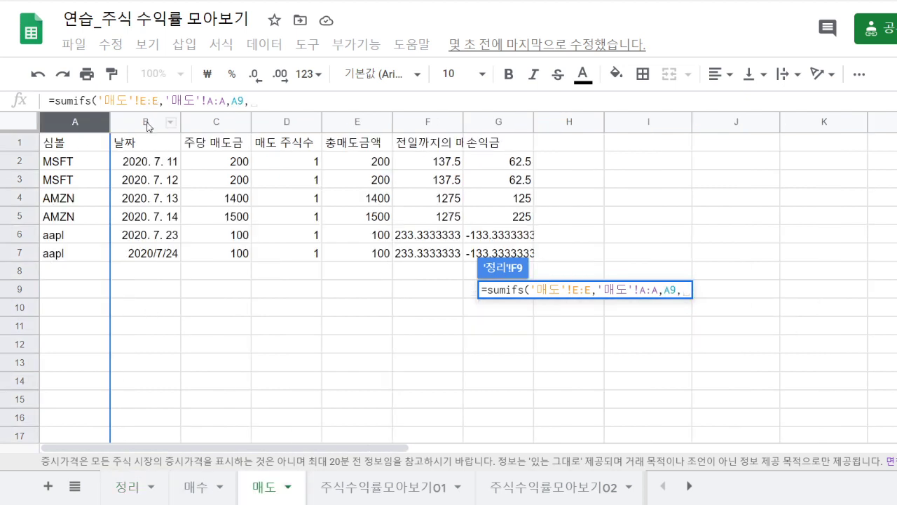
{"action": "left_click", "coordinate": [147, 123]}
{"action": "type", "text": ","}
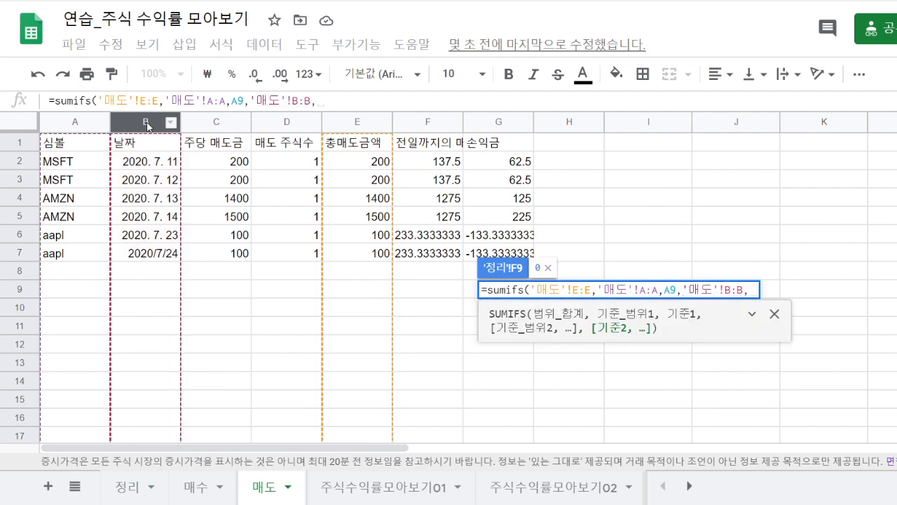
{"action": "left_click", "coordinate": [138, 483]}
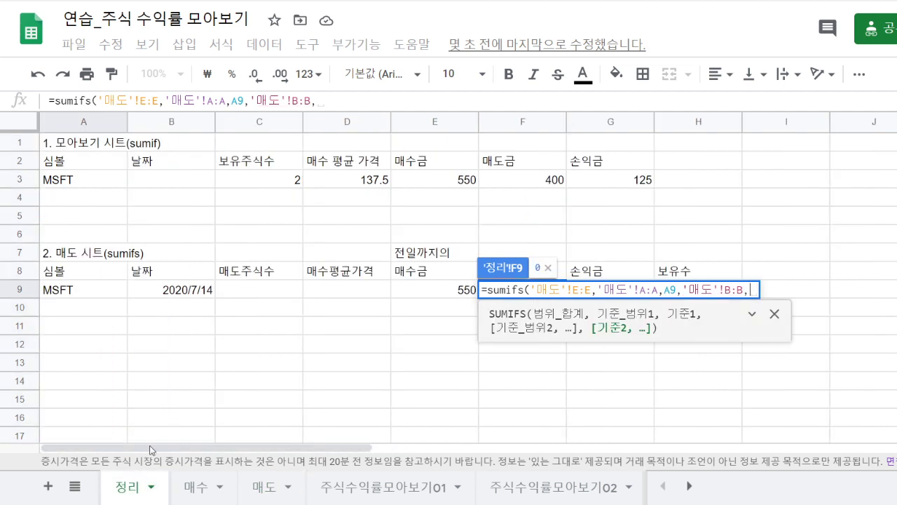
{"action": "type", "text": "\"<"}
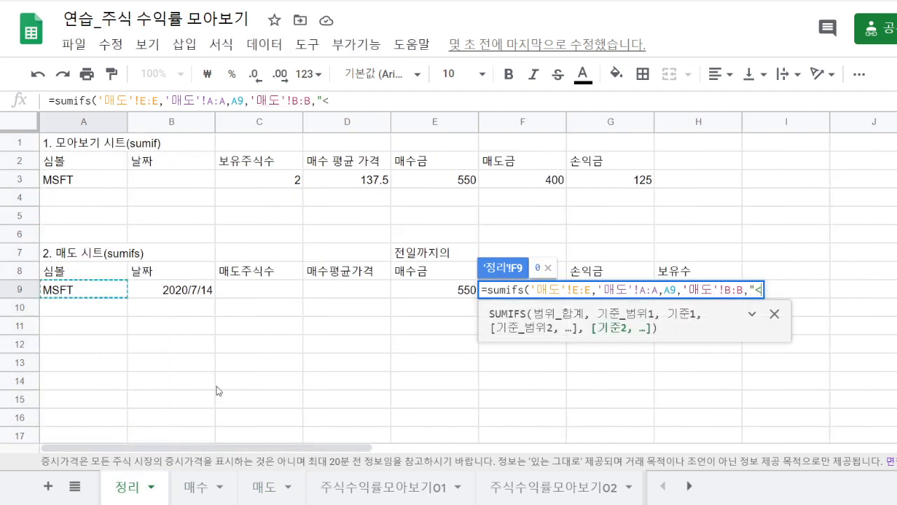
{"action": "type", "text": "\"&"}
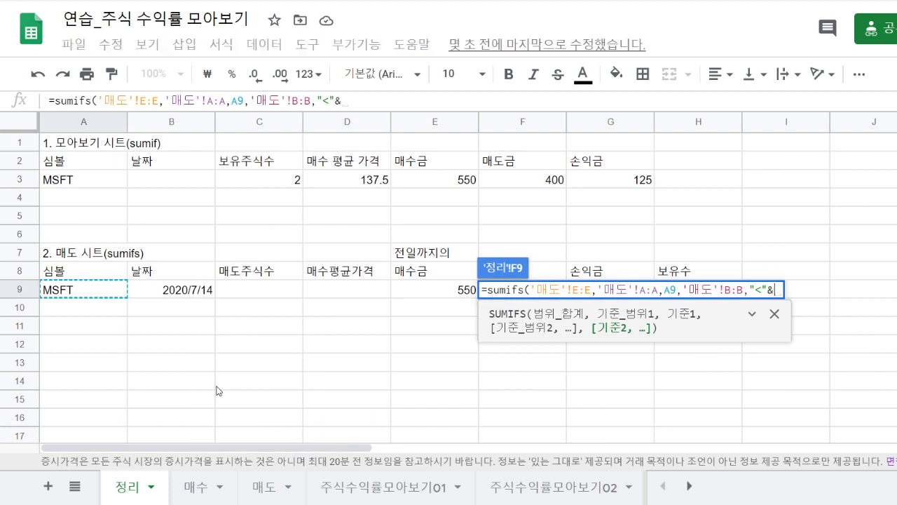
{"action": "left_click", "coordinate": [199, 291]}
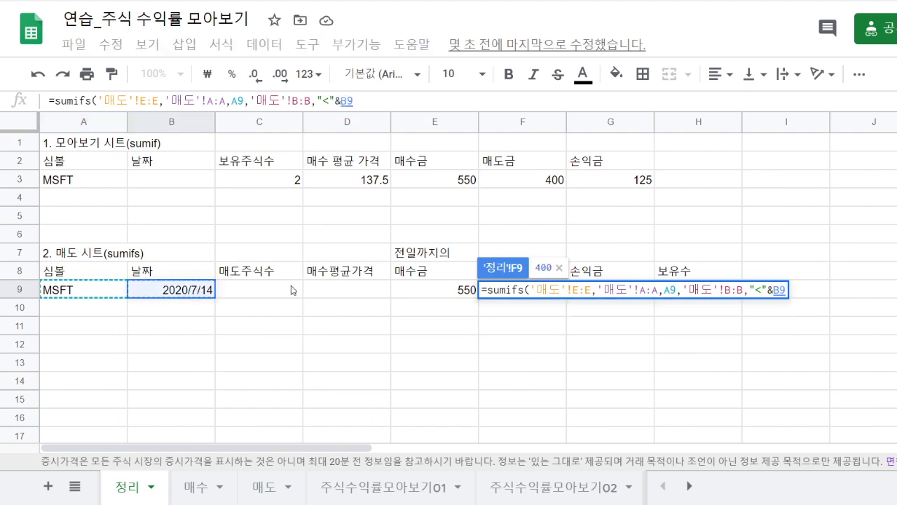
{"action": "key", "text": "Return"}
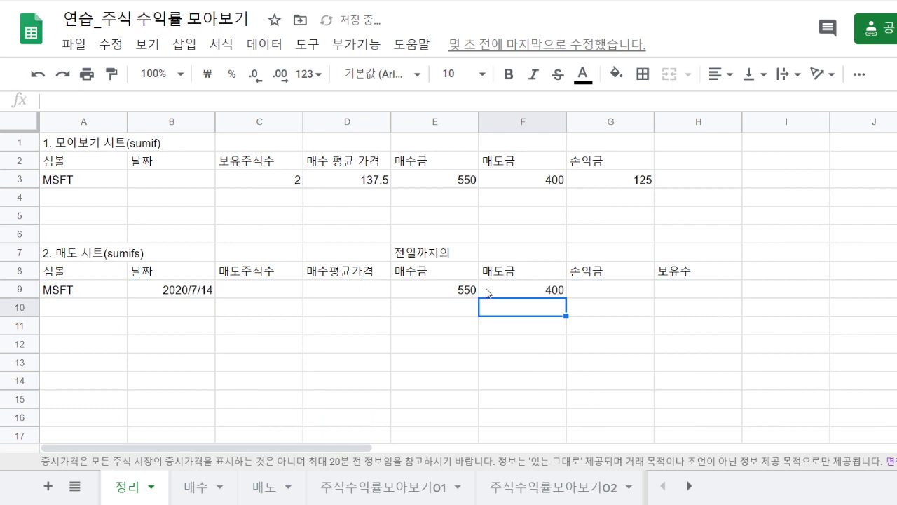
Step: Start a SUMIFS formula in G9 for the 손익금, with '매도'!G:G as the sum range
{"action": "left_click", "coordinate": [588, 293]}
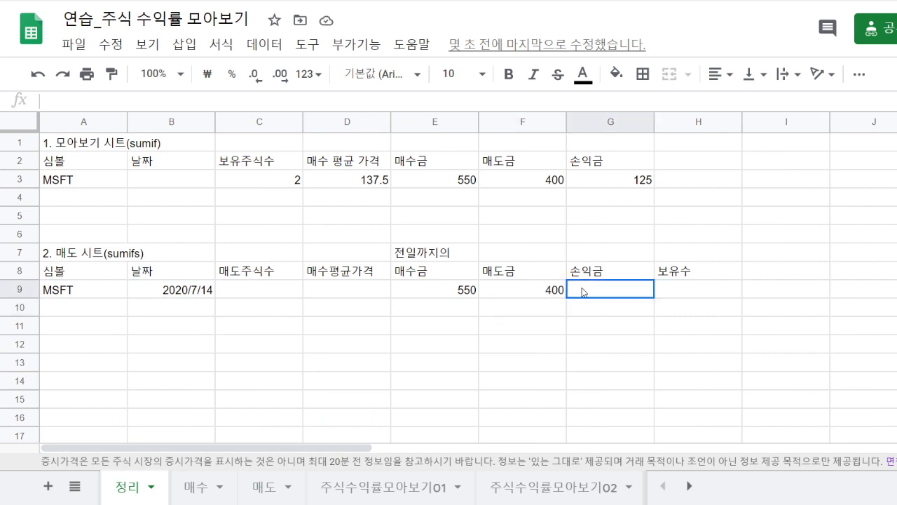
{"action": "type", "text": "=sumifs("}
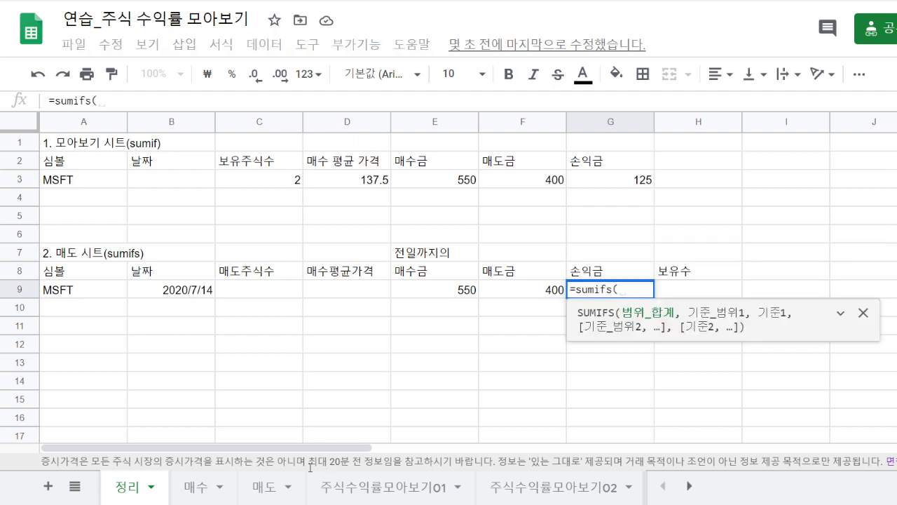
{"action": "left_click", "coordinate": [261, 486]}
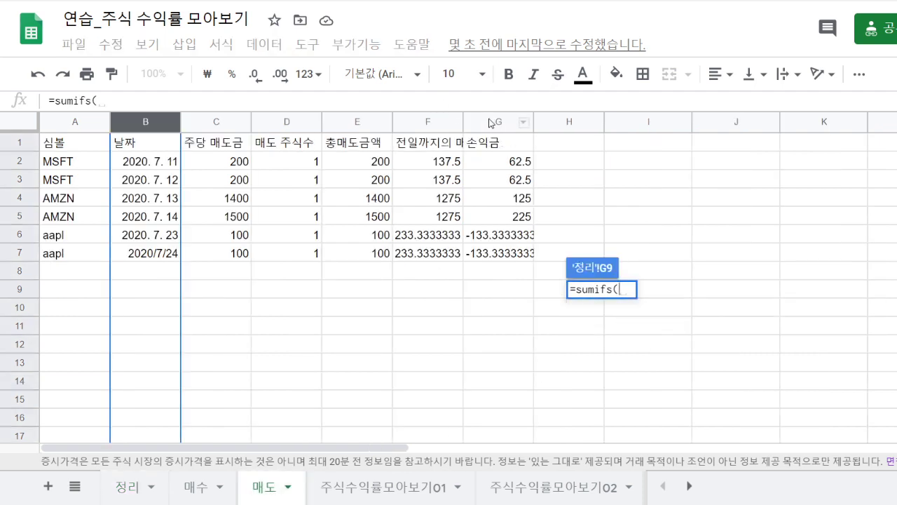
{"action": "left_click", "coordinate": [492, 122]}
{"action": "type", "text": ","}
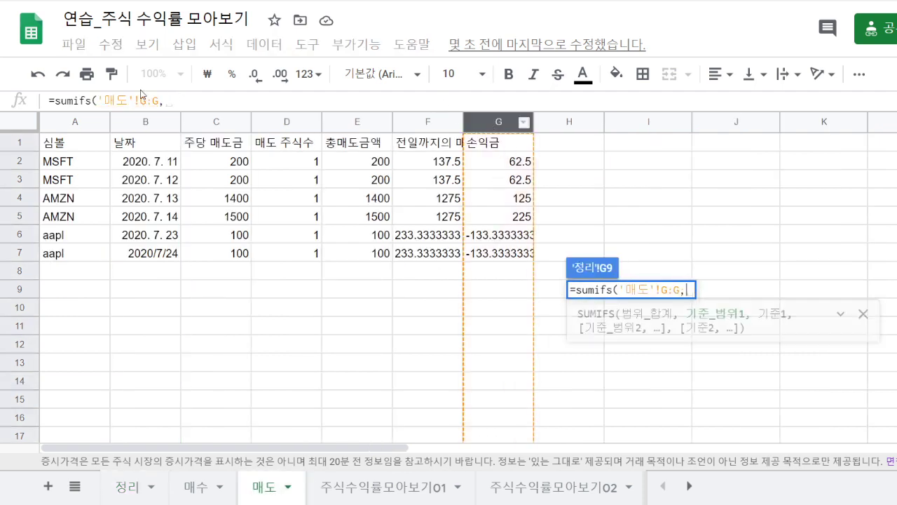
Step: Add the symbol condition to the G9 SUMIFS formula, matching '매도'!A:A against A9
{"action": "left_click", "coordinate": [75, 123]}
{"action": "type", "text": ","}
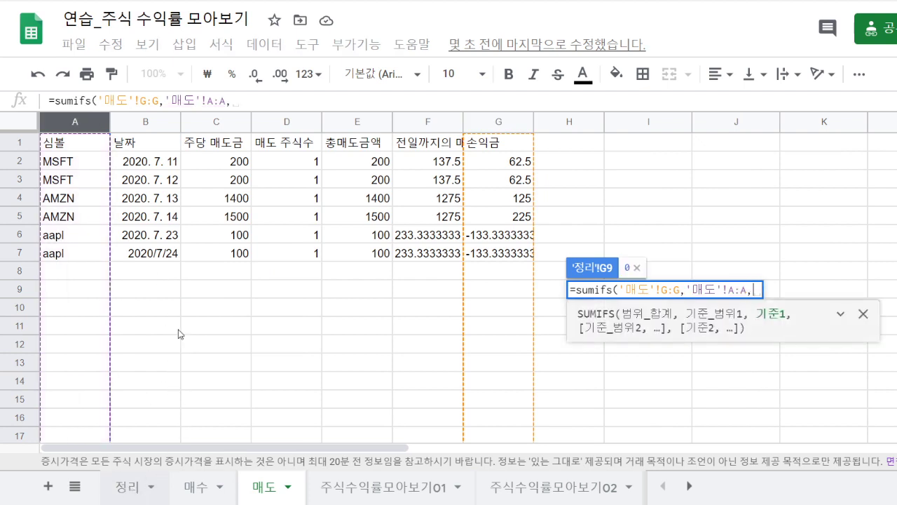
{"action": "left_click", "coordinate": [128, 486]}
{"action": "left_click", "coordinate": [80, 290]}
{"action": "type", "text": ","}
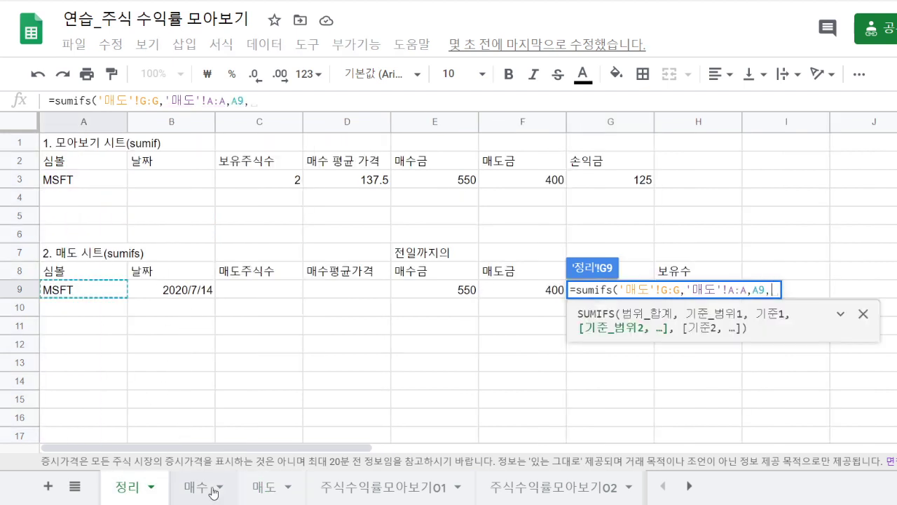
Step: Complete the G9 SUMIFS formula with the date condition '매도'!B:B,"<"&B9
{"action": "left_click", "coordinate": [255, 486]}
{"action": "left_click", "coordinate": [145, 122]}
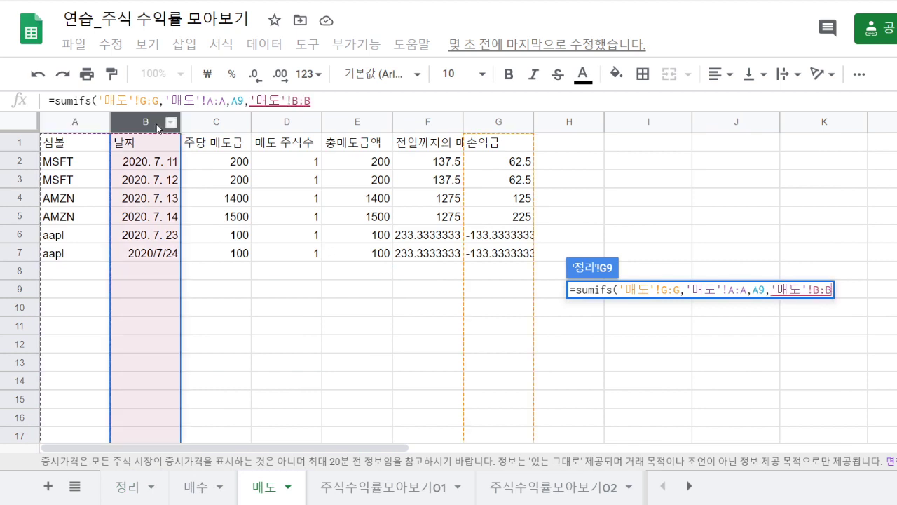
{"action": "type", "text": ","}
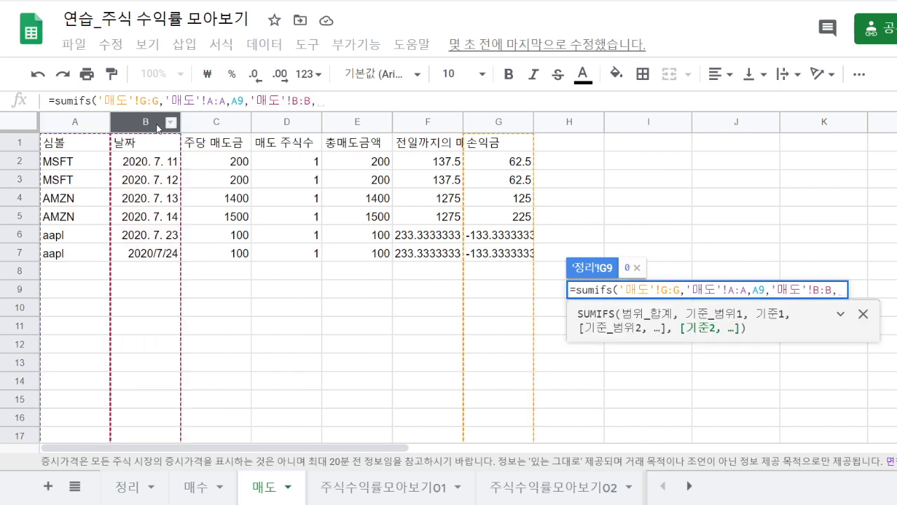
{"action": "left_click", "coordinate": [133, 494]}
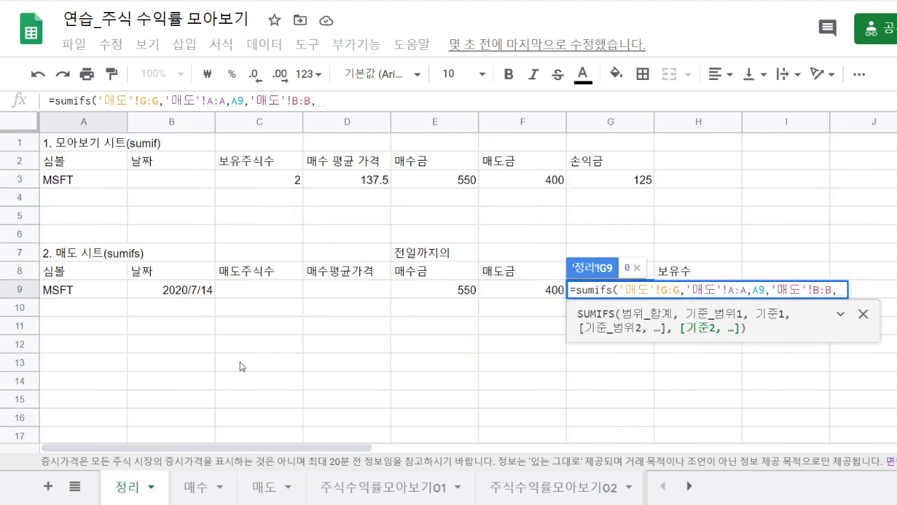
{"action": "type", "text": "\"<\"&"}
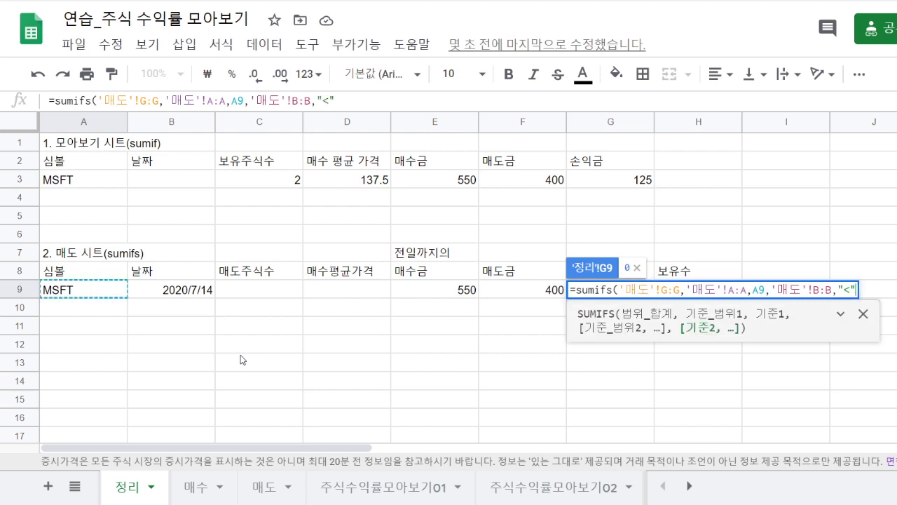
{"action": "left_click", "coordinate": [186, 294]}
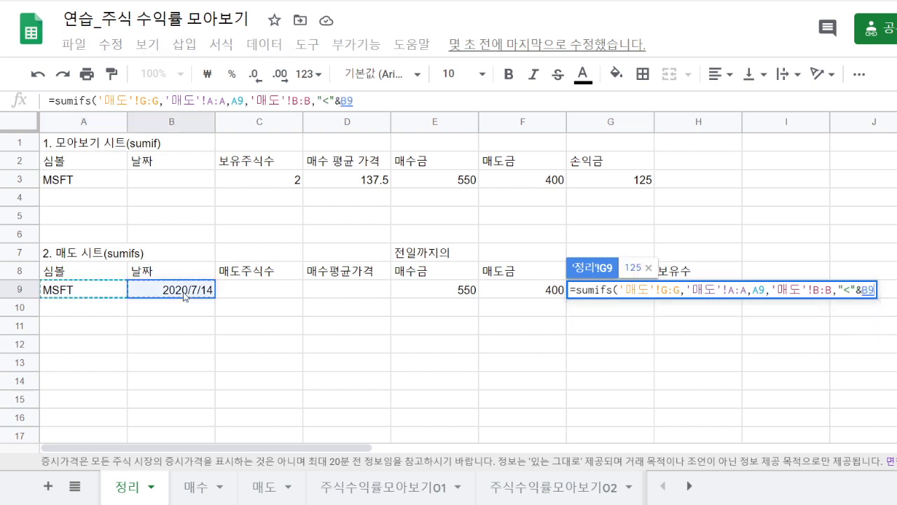
{"action": "key", "text": "Return"}
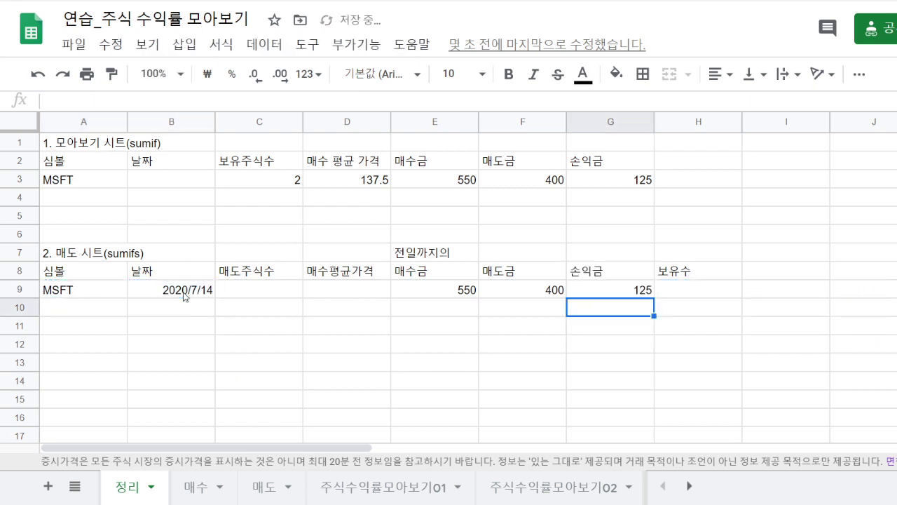
Step: Start a SUMIFS formula in H9 for the 보유수, with '매수'!D:D as the sum range
{"action": "key", "text": "Up"}
{"action": "key", "text": "Right"}
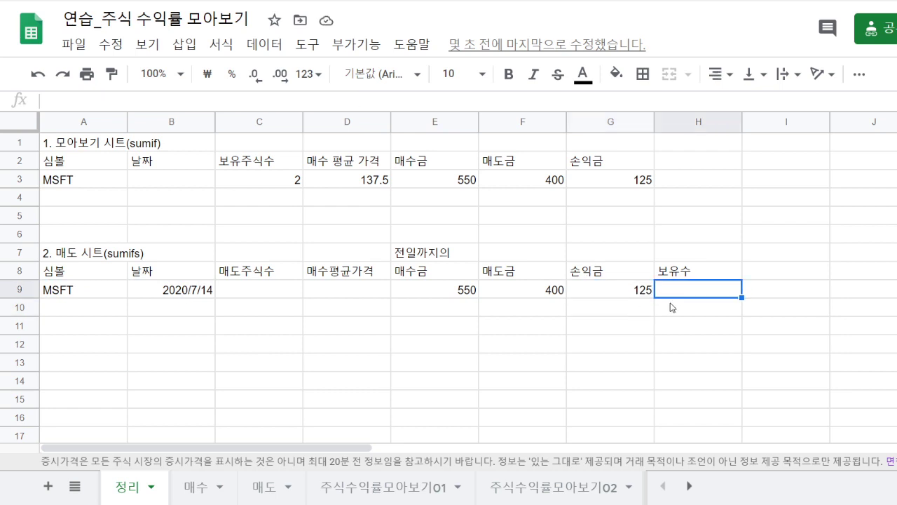
{"action": "type", "text": "=sum"}
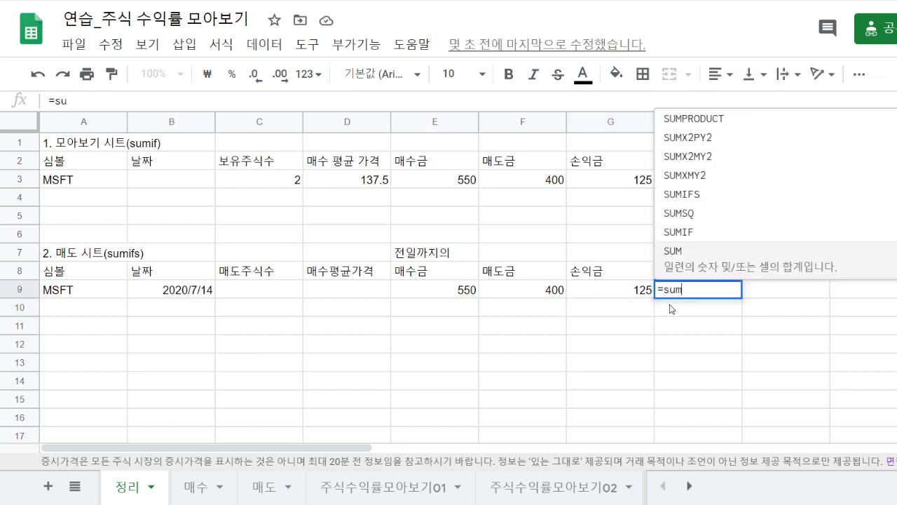
{"action": "type", "text": "ifs("}
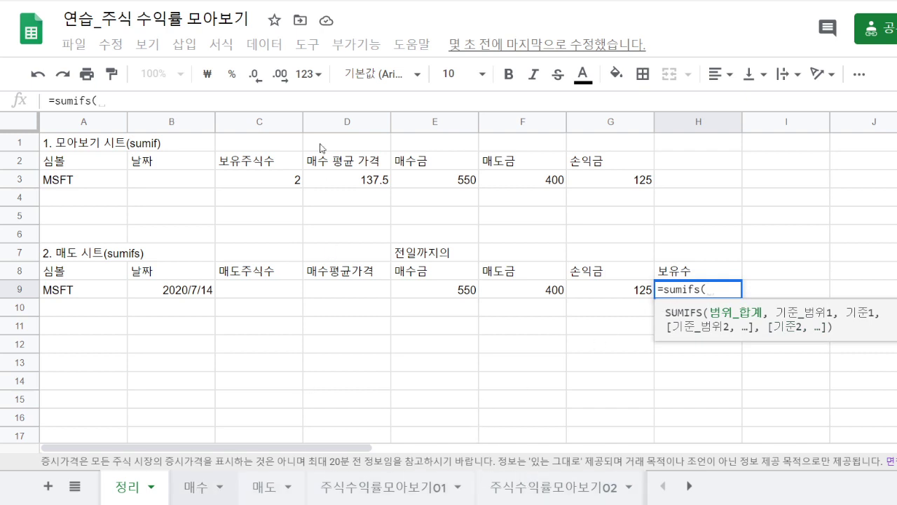
{"action": "left_click", "coordinate": [197, 486]}
{"action": "left_click", "coordinate": [277, 123]}
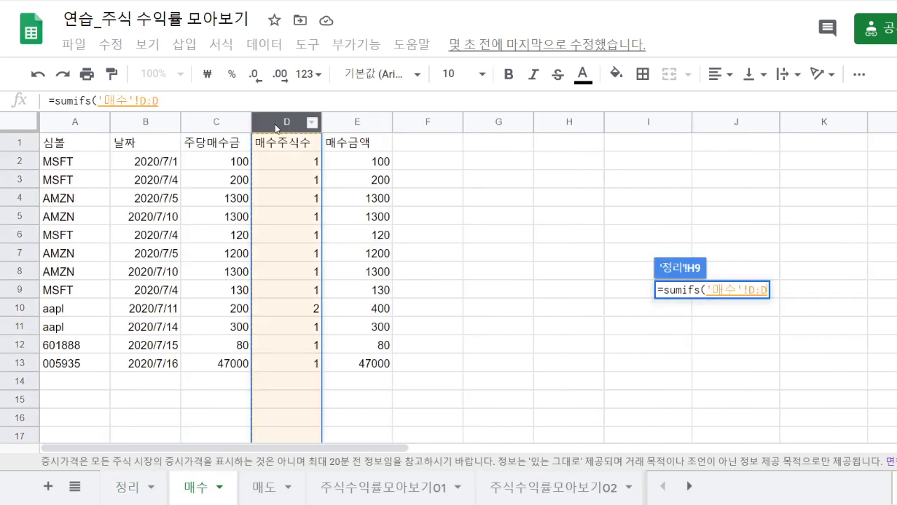
{"action": "type", "text": ","}
Step: Add the symbol condition to the H9 SUMIFS formula, matching '매수'!A:A against A9
{"action": "left_click", "coordinate": [80, 123]}
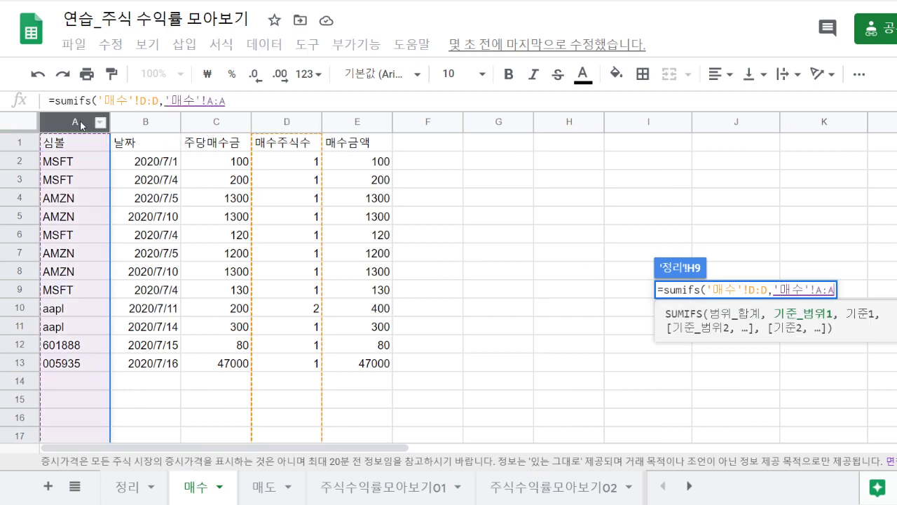
{"action": "type", "text": ","}
{"action": "left_click", "coordinate": [148, 485]}
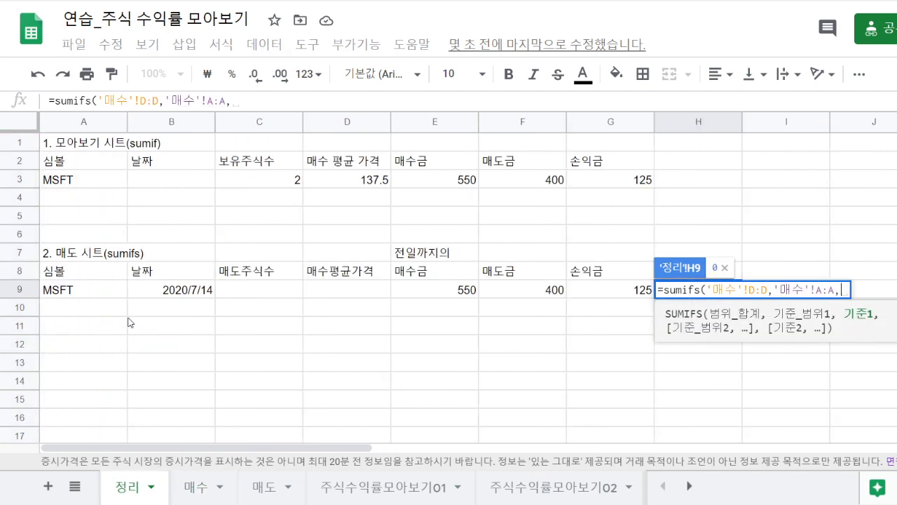
{"action": "left_click", "coordinate": [67, 294]}
{"action": "type", "text": ","}
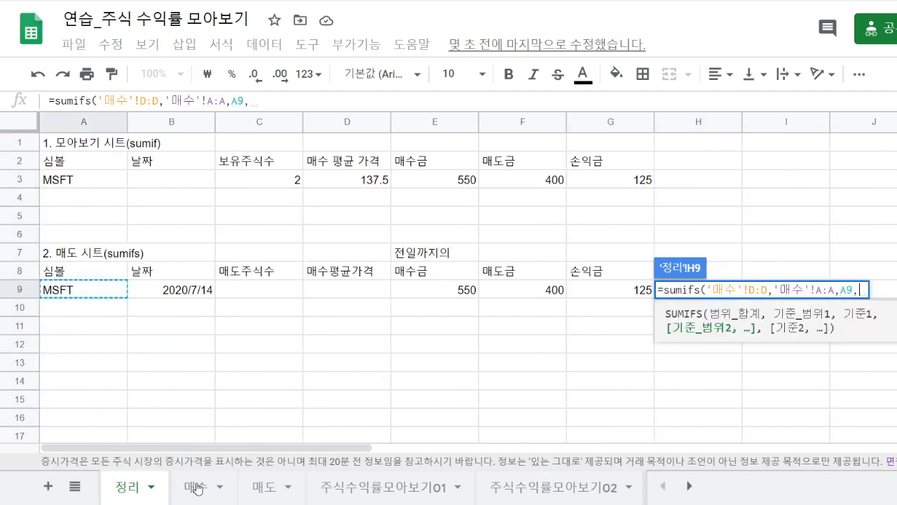
Step: Add the date condition '매수'!B:B,"<"&B9 to the H9 formula and close its first SUMIFS
{"action": "left_click", "coordinate": [198, 485]}
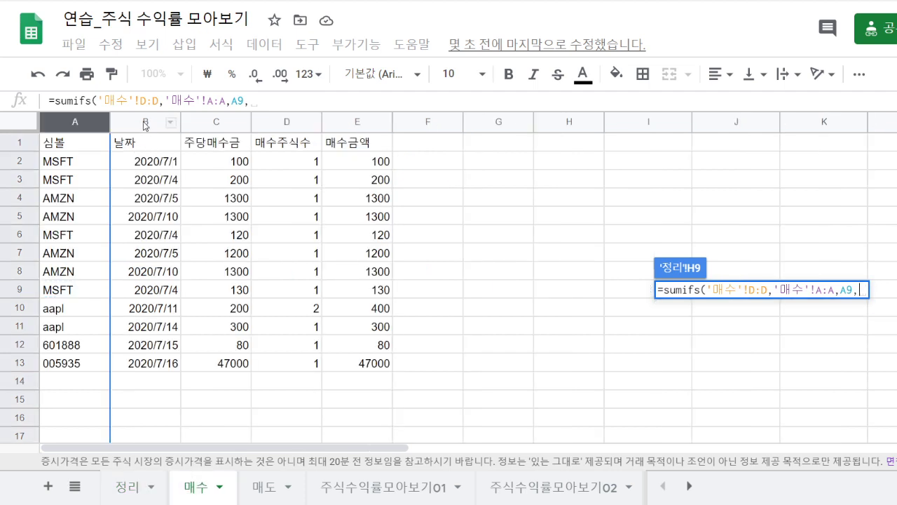
{"action": "left_click", "coordinate": [146, 124]}
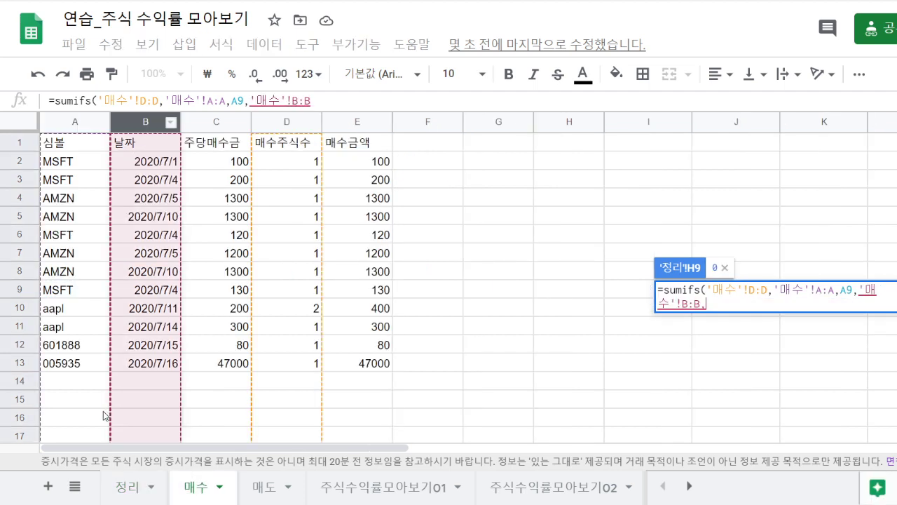
{"action": "type", "text": ","}
{"action": "type", "text": "\"<"}
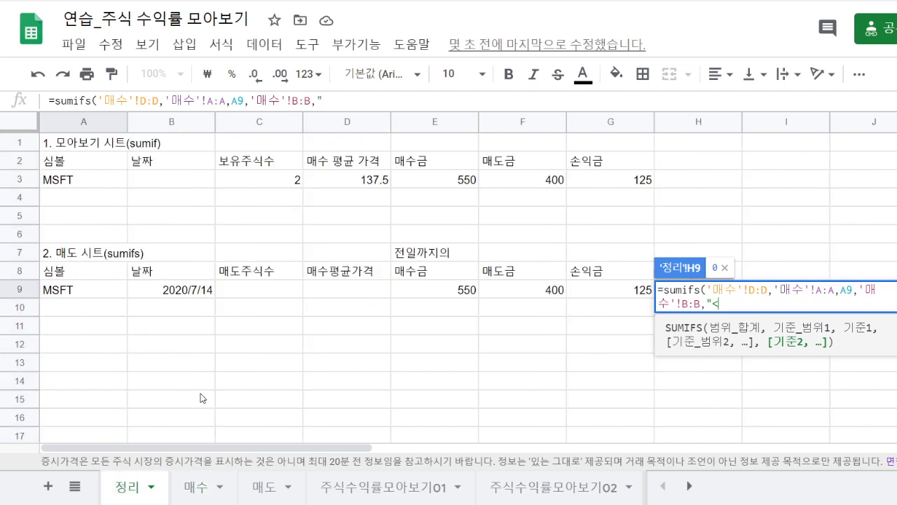
{"action": "type", "text": "\"&"}
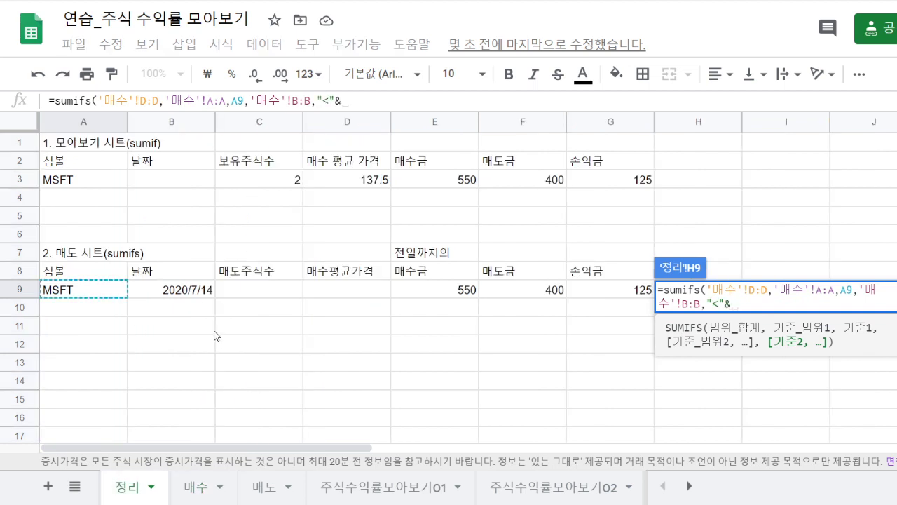
{"action": "left_click", "coordinate": [197, 291]}
{"action": "type", "text": ")-"}
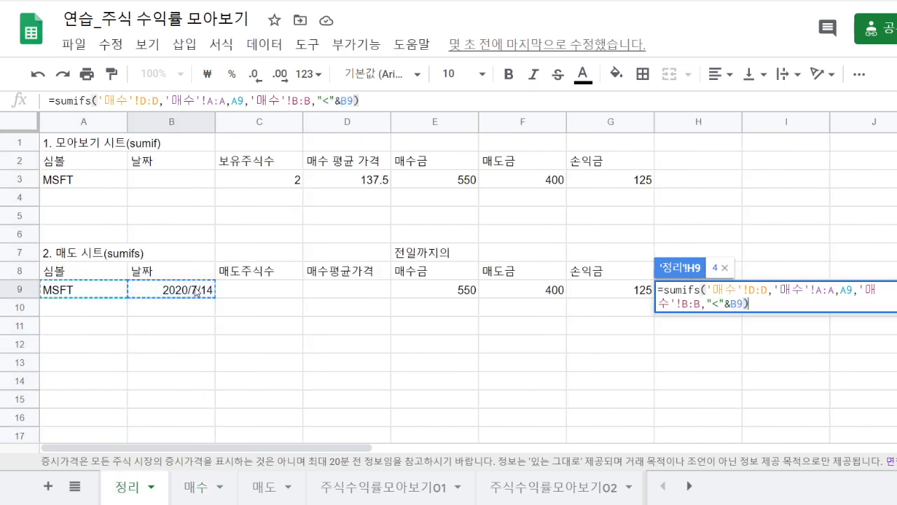
Step: Subtract a second SUMIFS in the H9 formula, with '매도'!D:D as its sum range
{"action": "type", "text": "sumifs"}
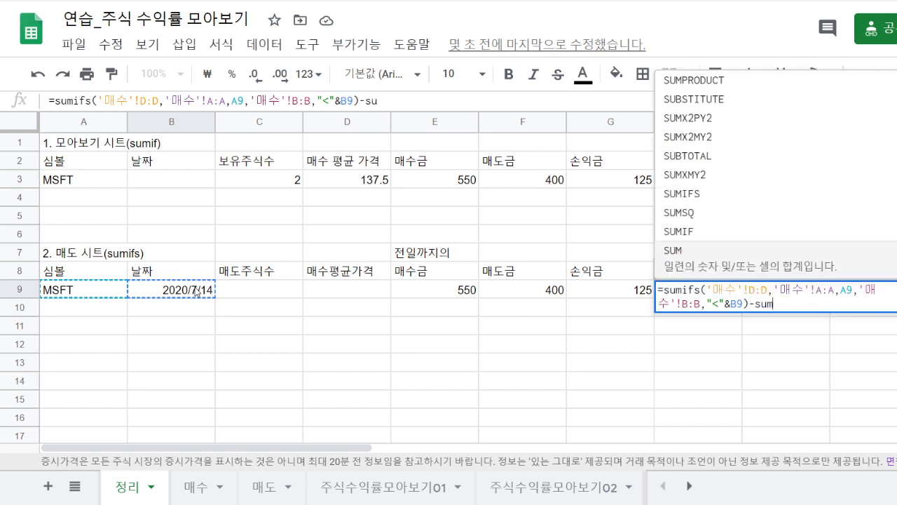
{"action": "type", "text": "("}
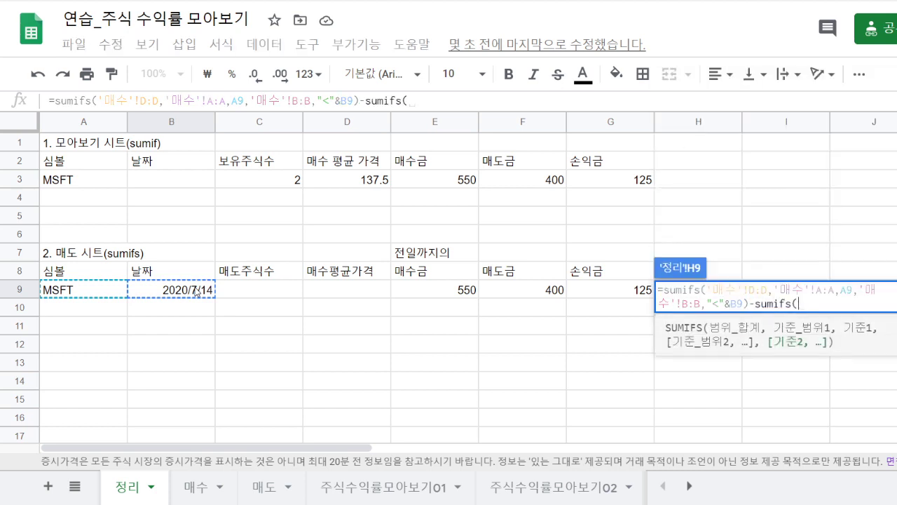
{"action": "left_click", "coordinate": [256, 495]}
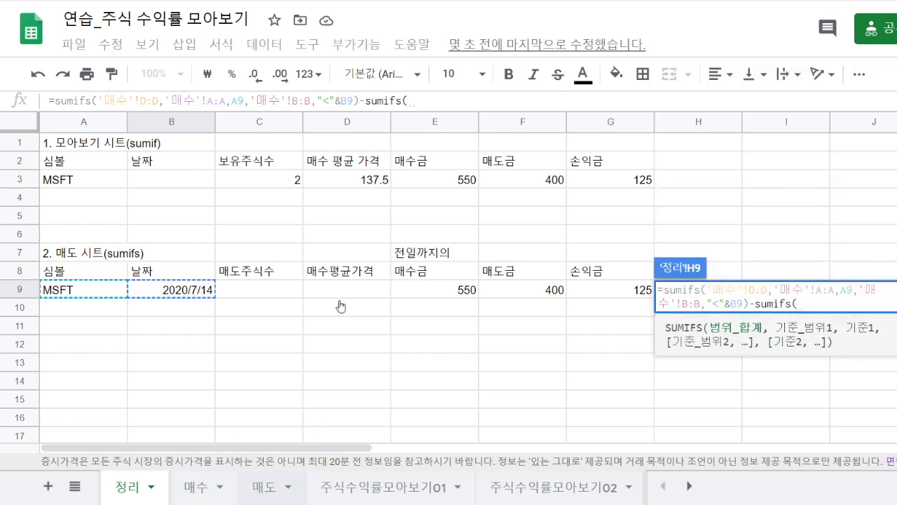
{"action": "left_click", "coordinate": [298, 122]}
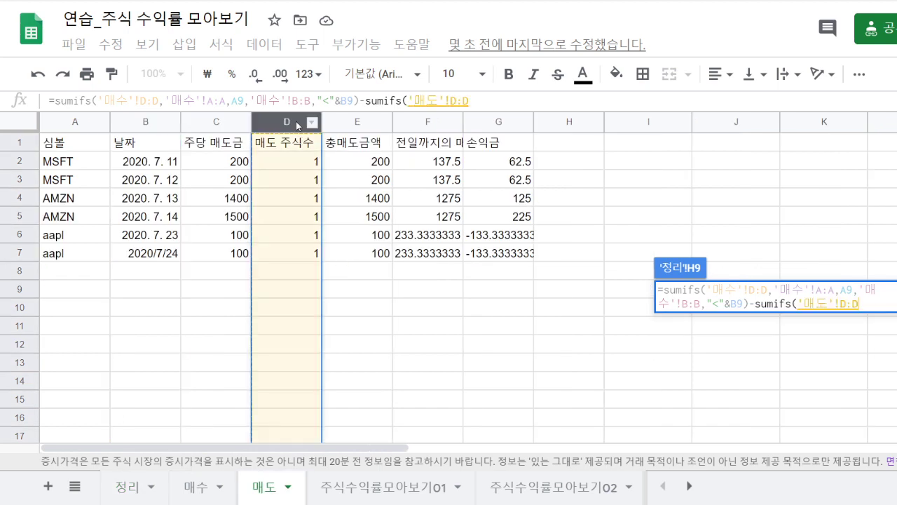
{"action": "type", "text": ","}
Step: Add the symbol condition to the second SUMIFS in H9, matching '매도'!A:A against A9
{"action": "left_click", "coordinate": [75, 122]}
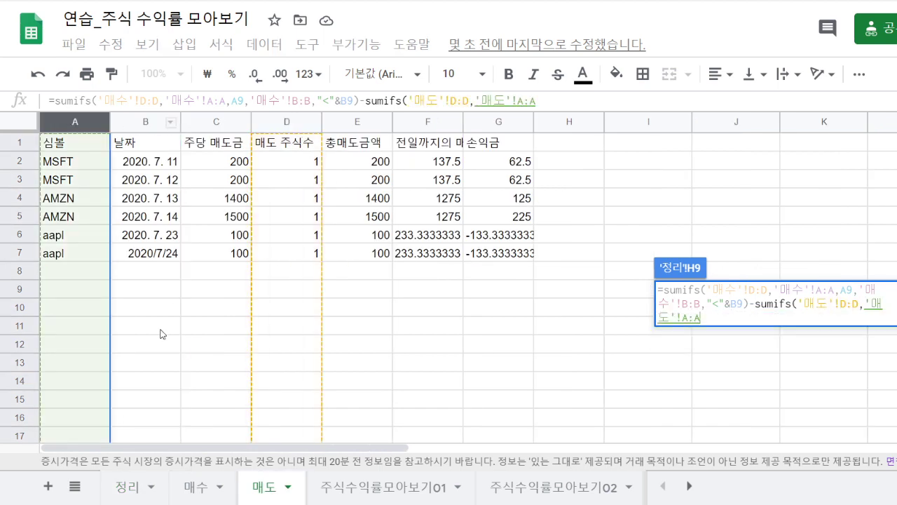
{"action": "type", "text": ","}
{"action": "left_click", "coordinate": [135, 485]}
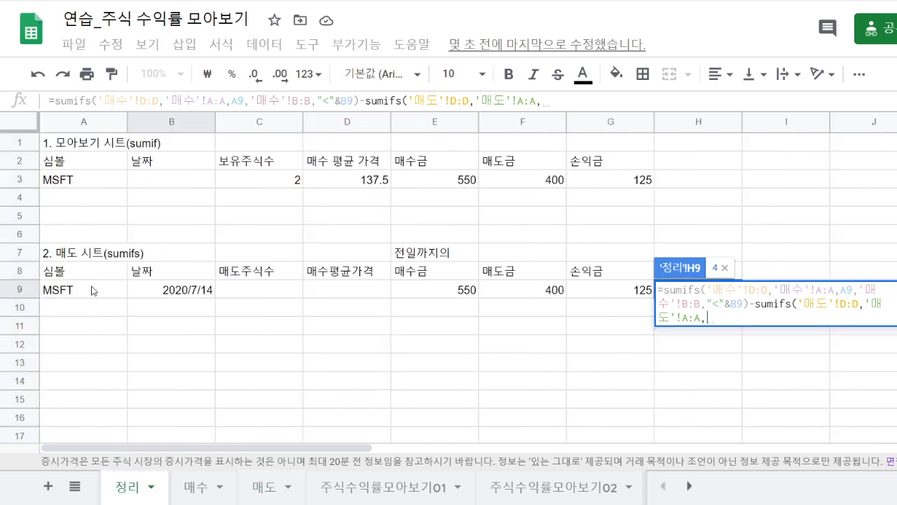
{"action": "left_click", "coordinate": [86, 291]}
{"action": "type", "text": ","}
Step: Complete the H9 formula by adding the date condition '매도'!B:B,"<"&B9 to its second SUMIFS
{"action": "left_click", "coordinate": [265, 485]}
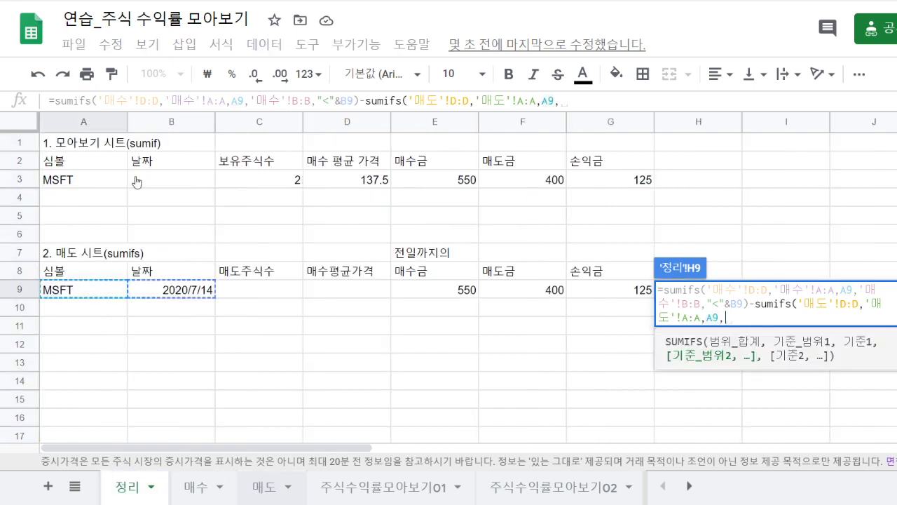
{"action": "left_click", "coordinate": [135, 124]}
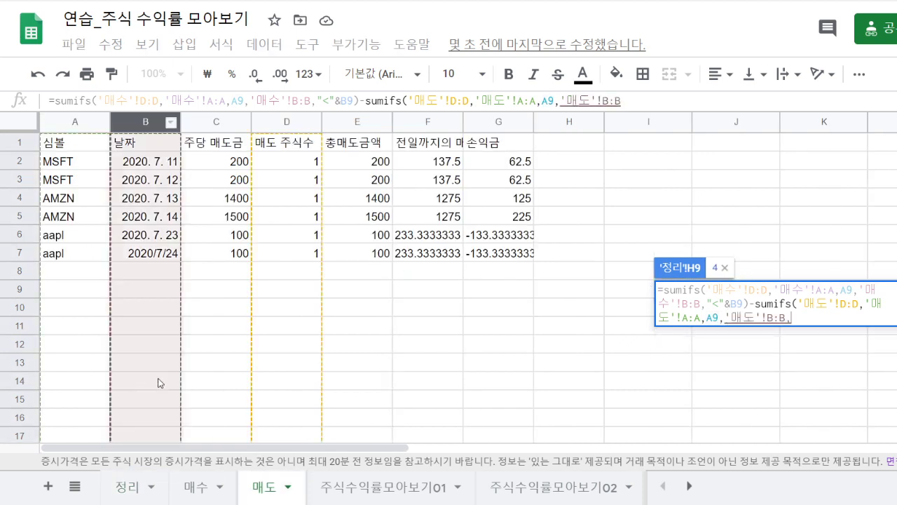
{"action": "type", "text": ",\"<"}
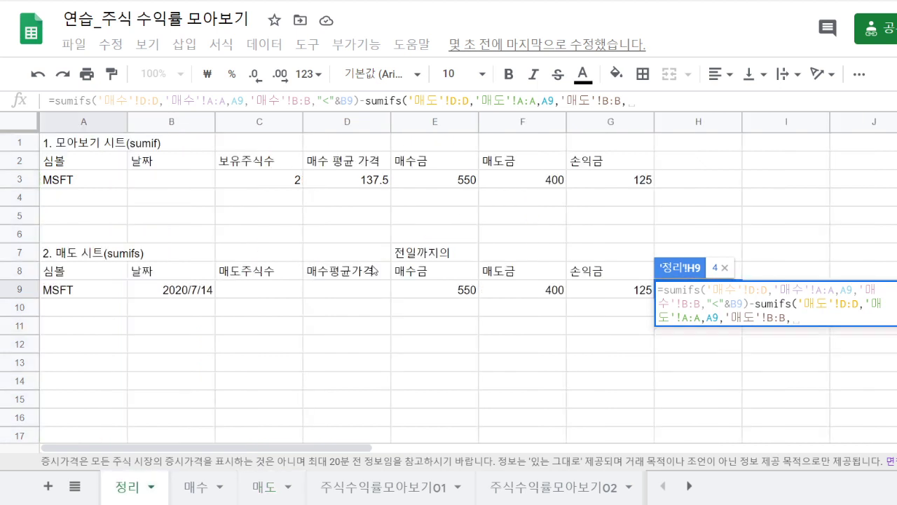
{"action": "type", "text": "&"}
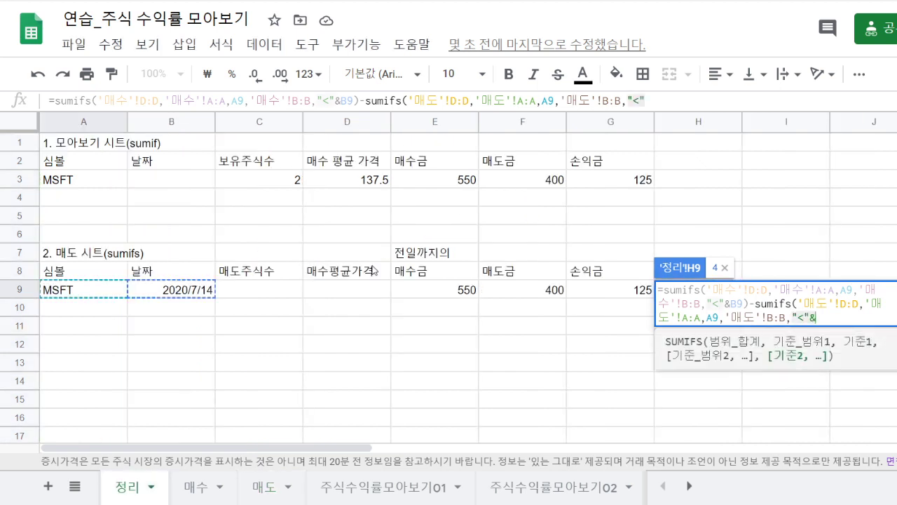
{"action": "left_click", "coordinate": [195, 298]}
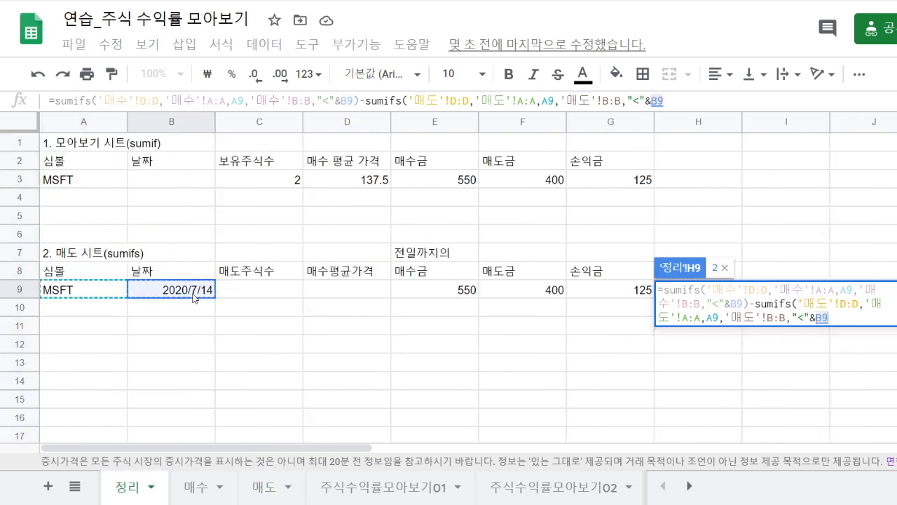
{"action": "type", "text": ")"}
{"action": "key", "text": "Return"}
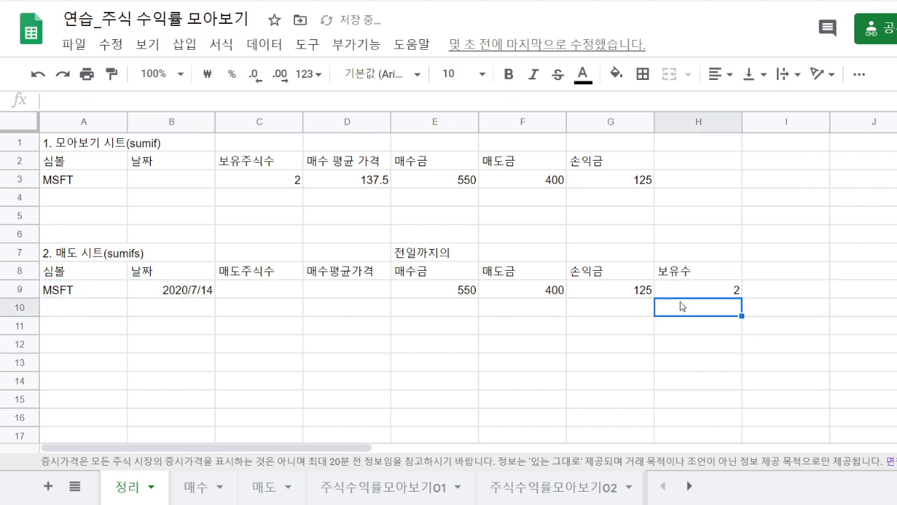
{"action": "left_click", "coordinate": [684, 293]}
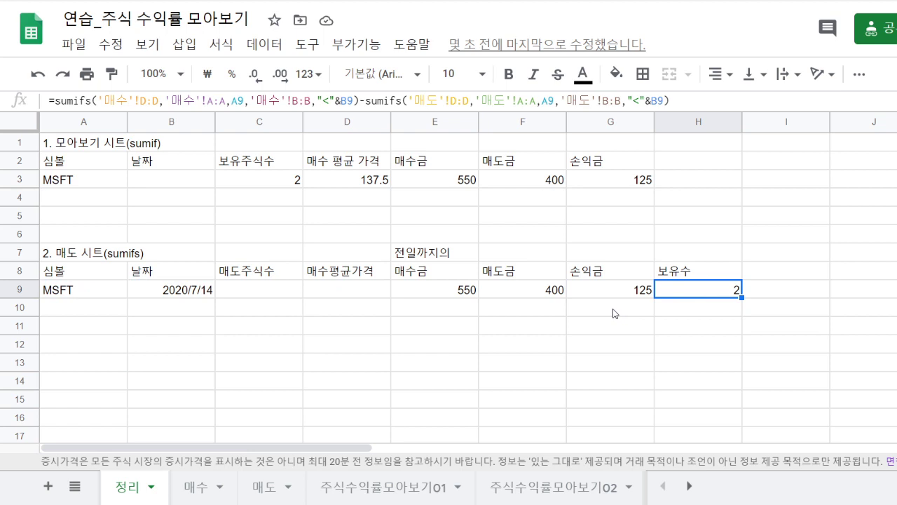
Step: Calculate the 매수평균가격 in D9 with the formula =(E9-F9+G9)/H9
{"action": "left_click", "coordinate": [352, 288]}
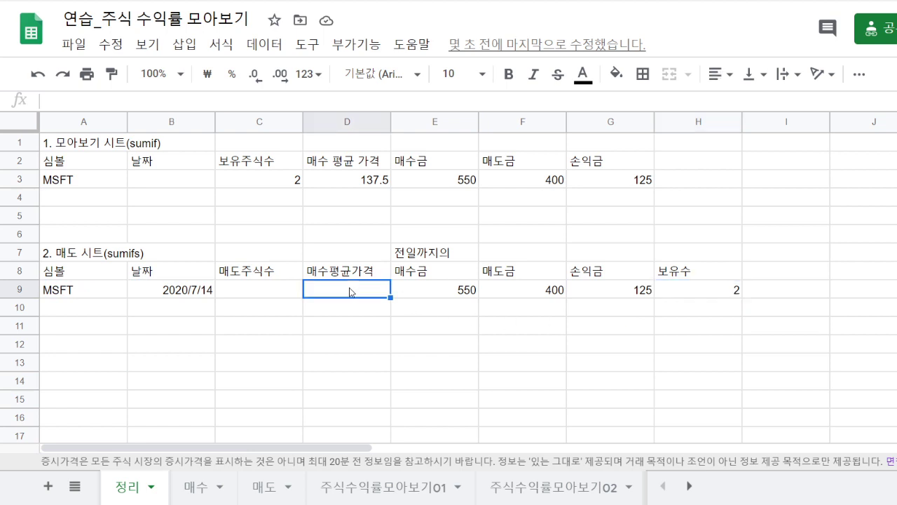
{"action": "type", "text": "=("}
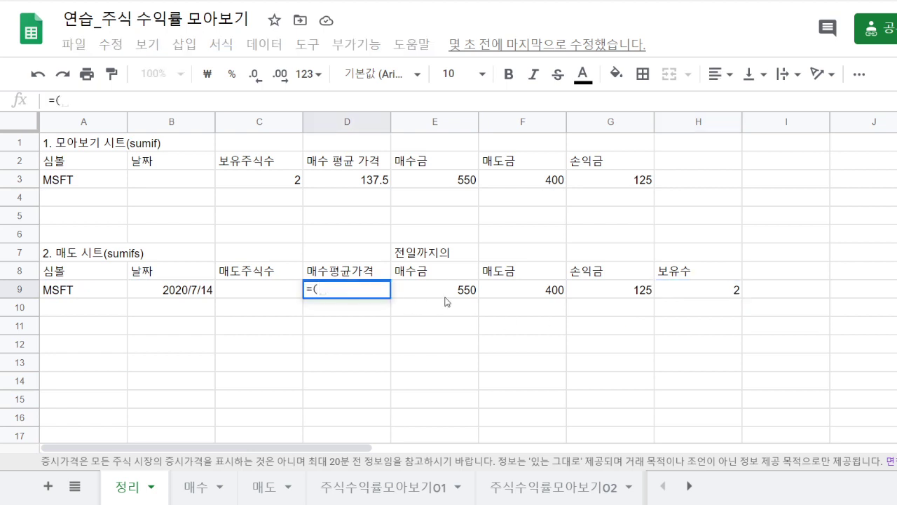
{"action": "left_click", "coordinate": [442, 294]}
{"action": "type", "text": "-"}
{"action": "left_click", "coordinate": [535, 295]}
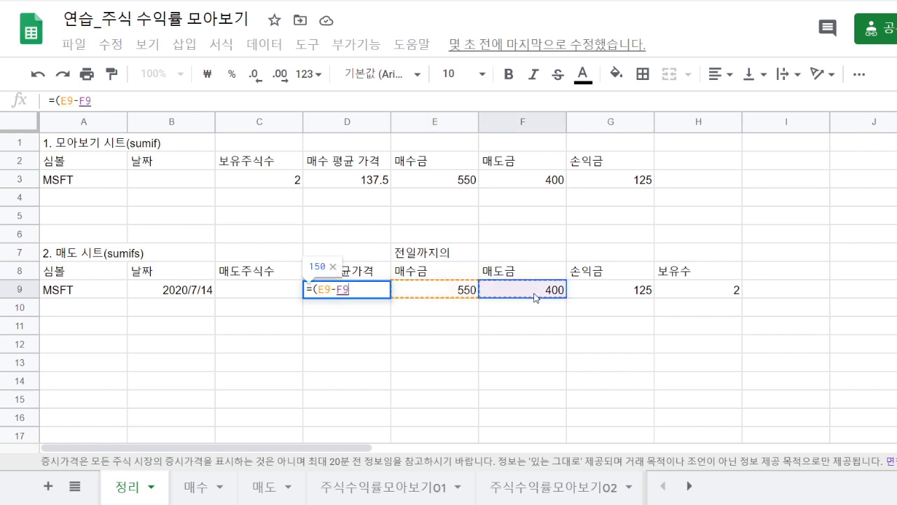
{"action": "type", "text": "+"}
{"action": "left_click", "coordinate": [600, 295]}
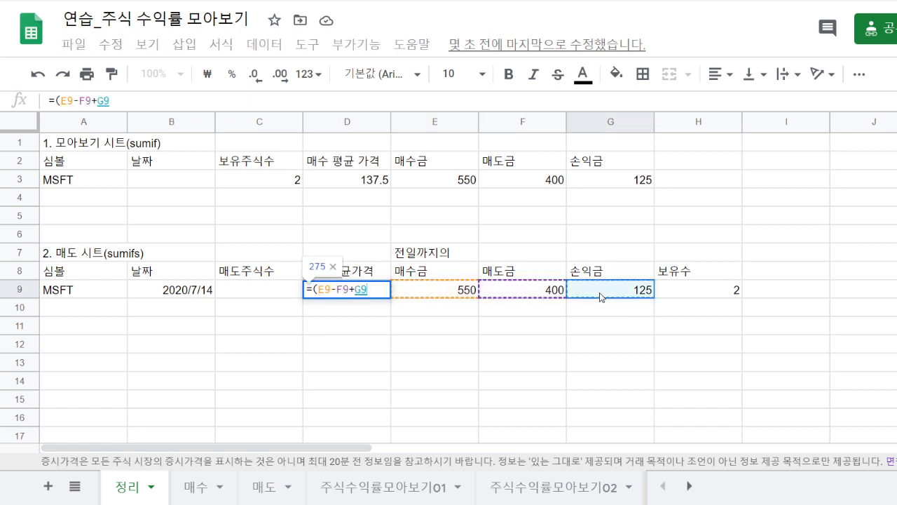
{"action": "type", "text": ")/"}
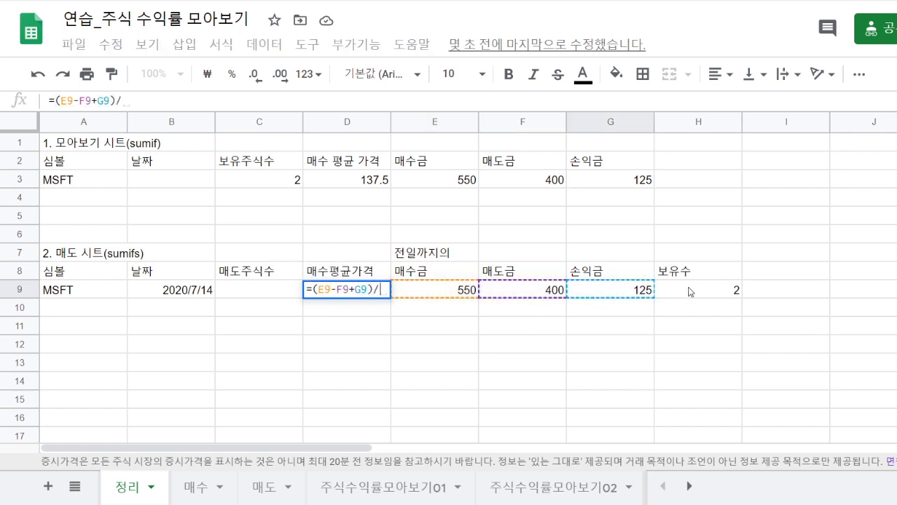
{"action": "left_click", "coordinate": [688, 286]}
{"action": "key", "text": "Return"}
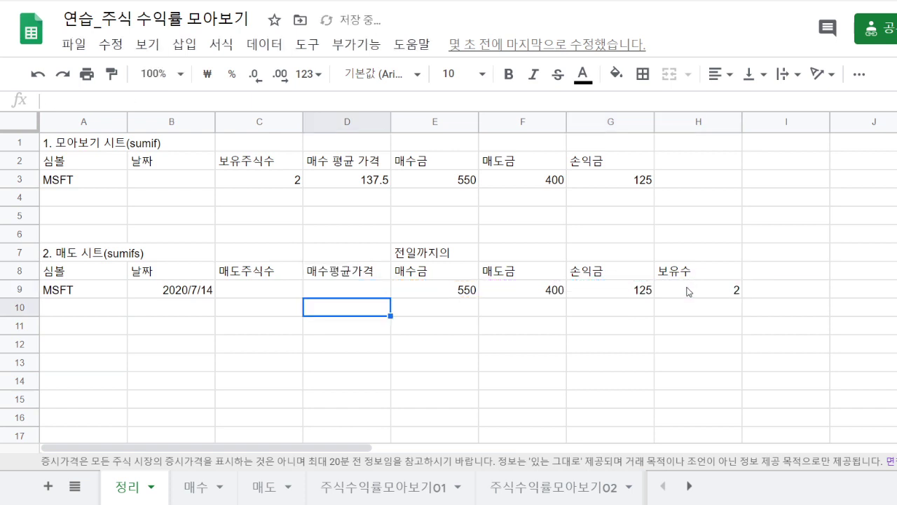